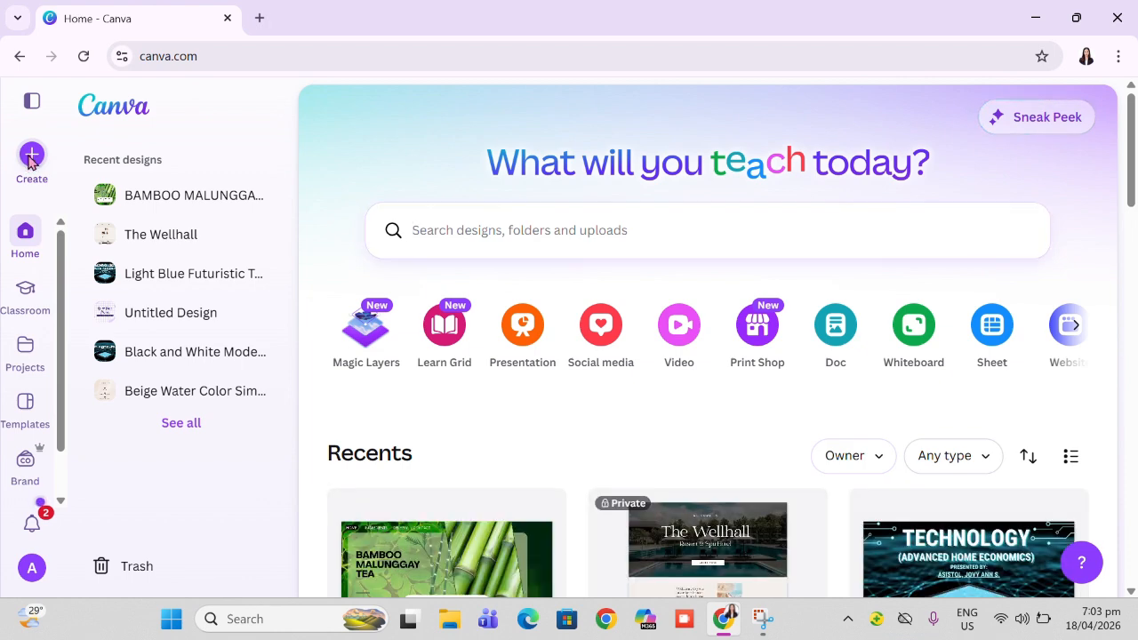
# Step: Create a new blank design of the Website type
pyautogui.click(31, 157)
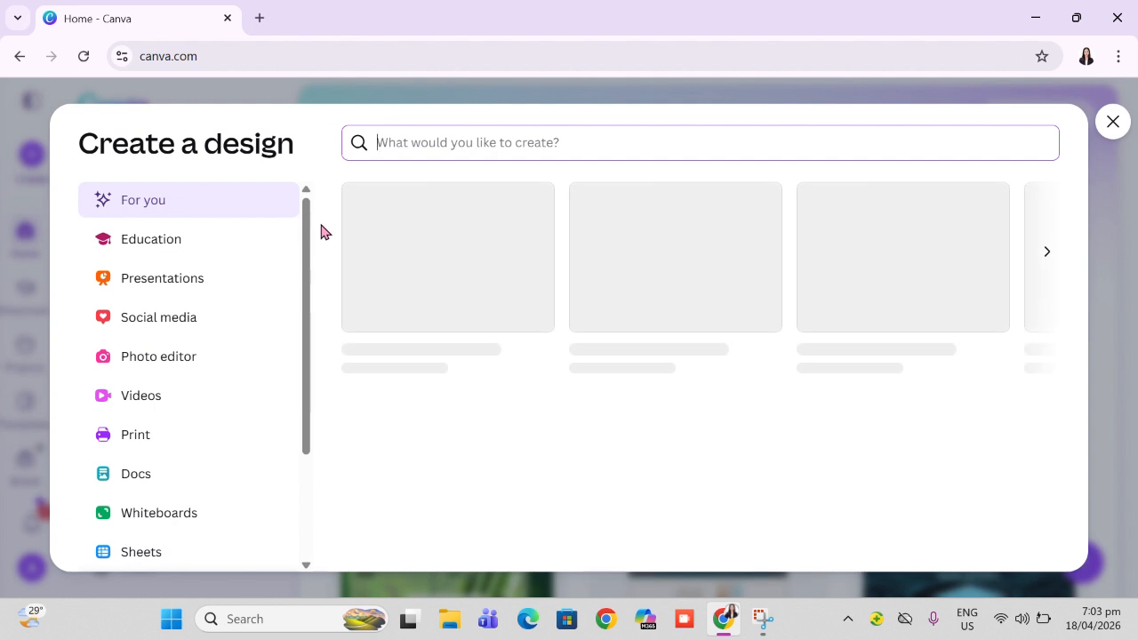
pyautogui.scroll(-2, 169, 499)
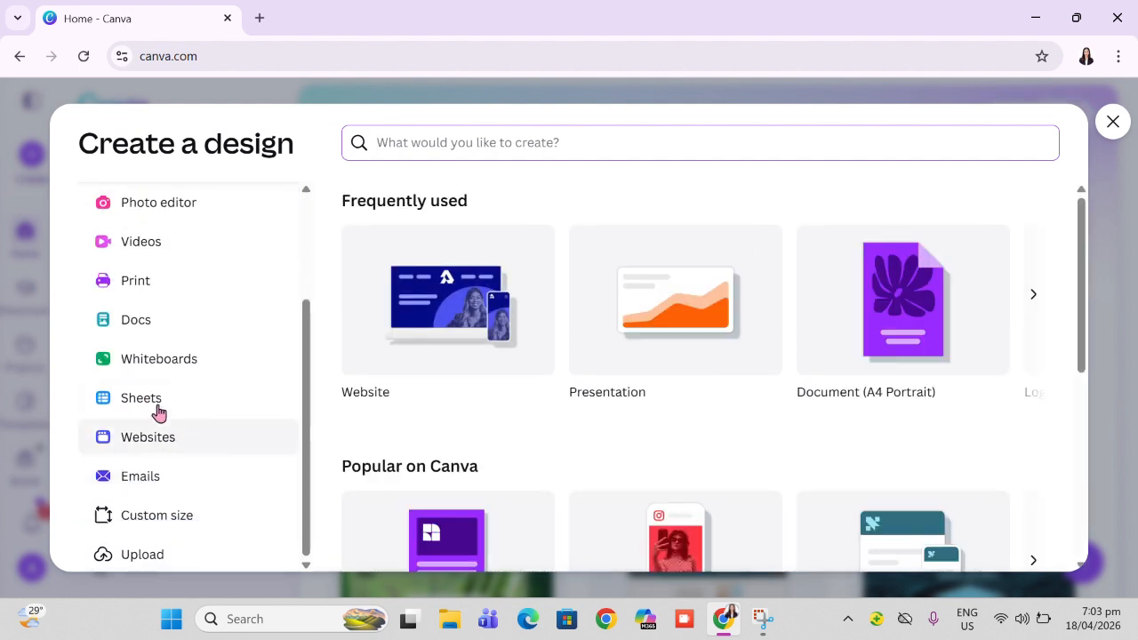
pyautogui.click(153, 449)
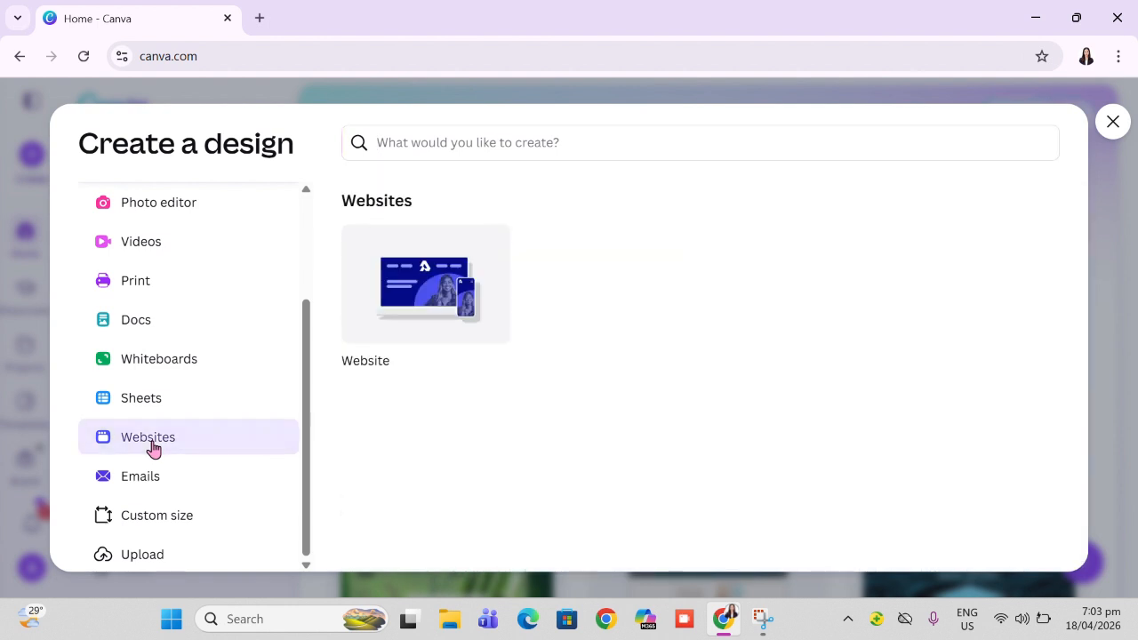
pyautogui.click(405, 307)
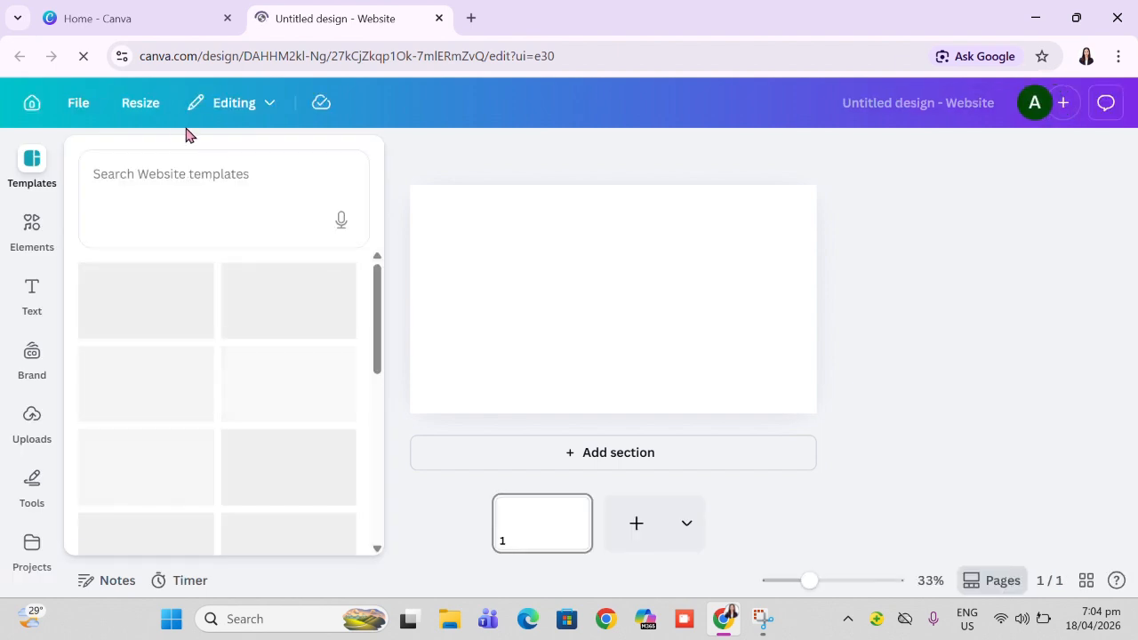
# Step: Search the website templates for "BUSINESS WEBSITE"
pyautogui.click(199, 183)
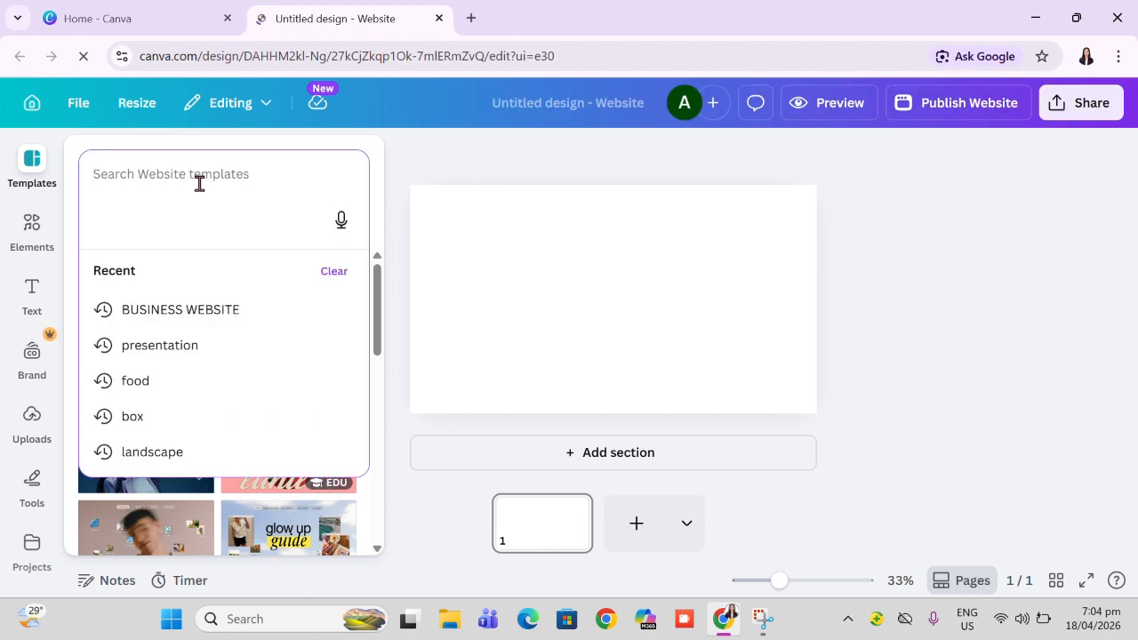
pyautogui.write('SEARCH')
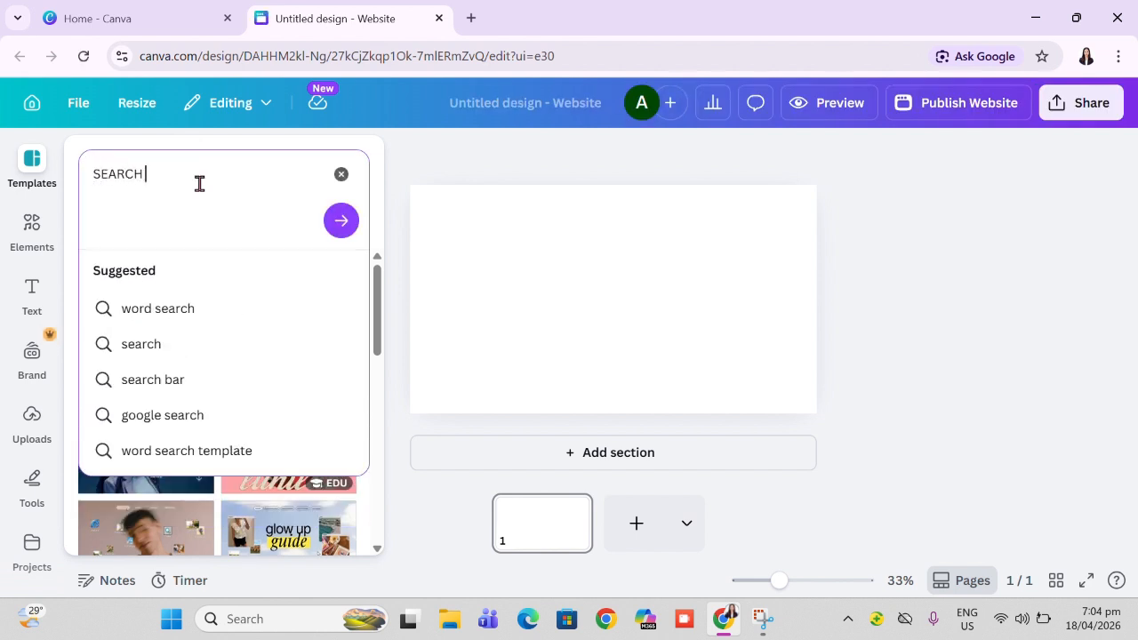
pyautogui.write(' TEMPLATES')
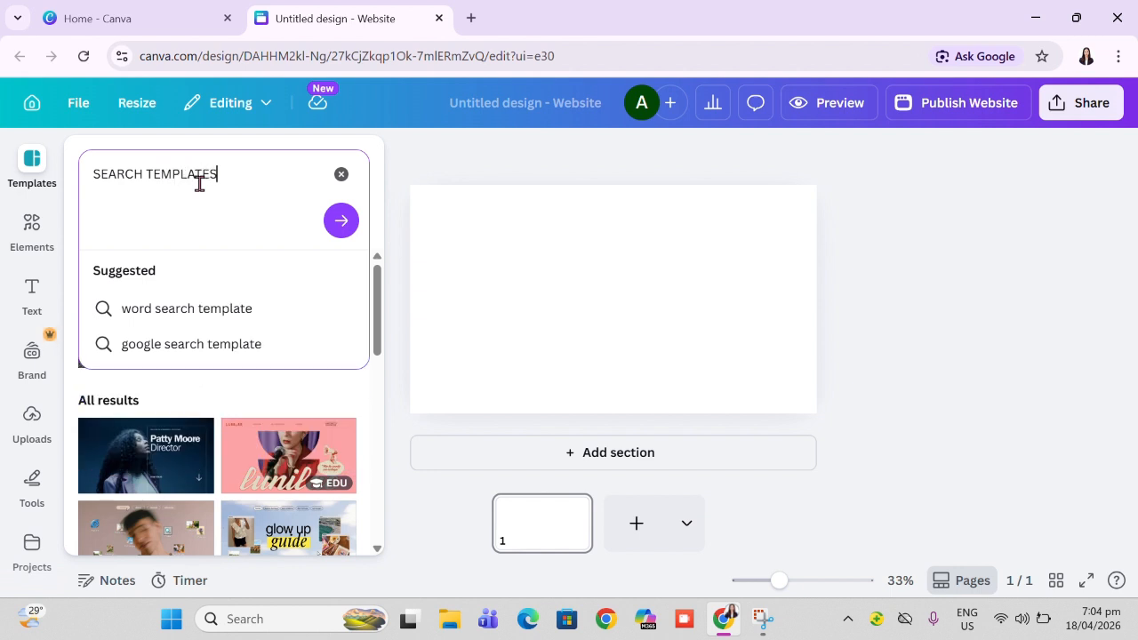
pyautogui.write('\\\\')
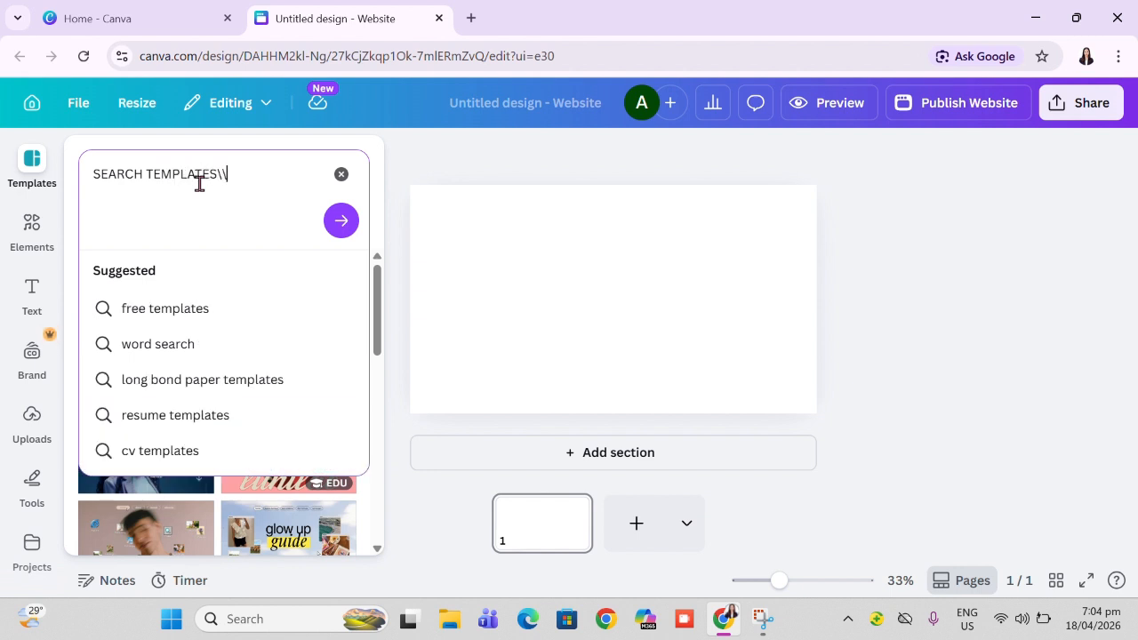
pyautogui.press('BackSpace')
pyautogui.press('BackSpace')
pyautogui.write('B')
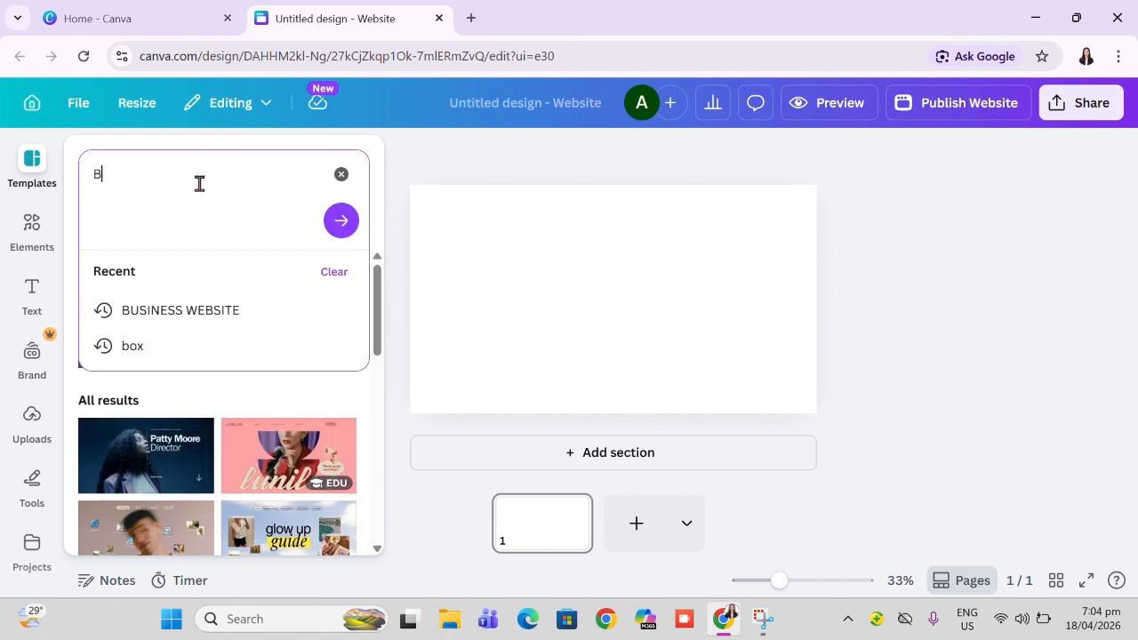
pyautogui.write('USINESS WE')
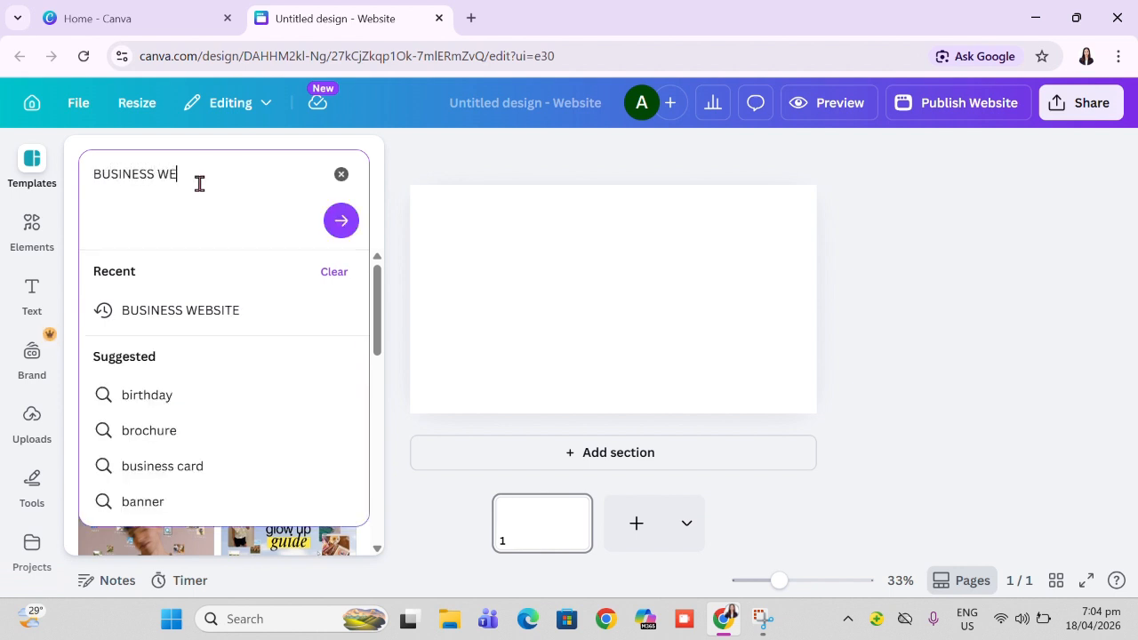
pyautogui.write('BSITE')
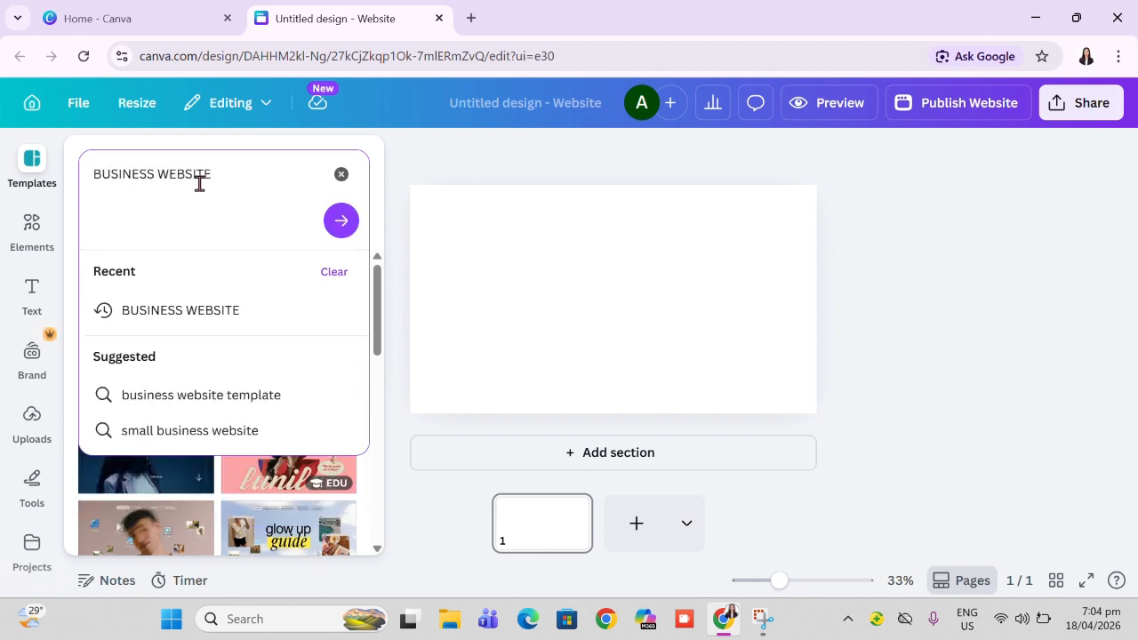
pyautogui.press('Return')
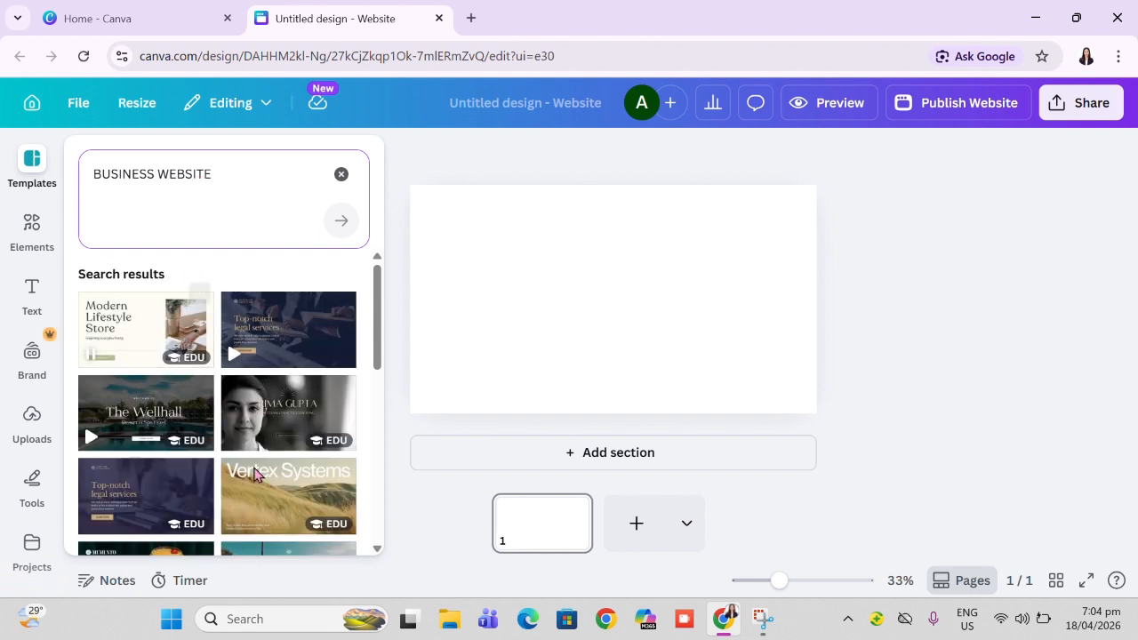
# Step: Browse through the business website template results and return to the start of the list
pyautogui.scroll(-3, 285, 355)
pyautogui.scroll(-2, 285, 491)
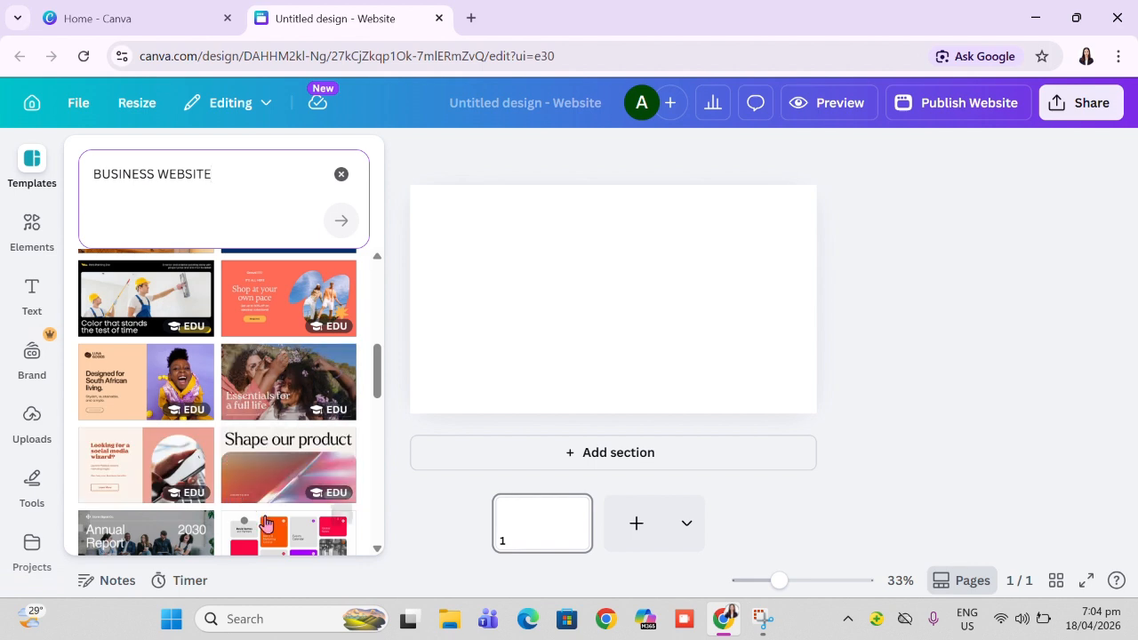
pyautogui.scroll(-2, 258, 498)
pyautogui.scroll(-2, 267, 524)
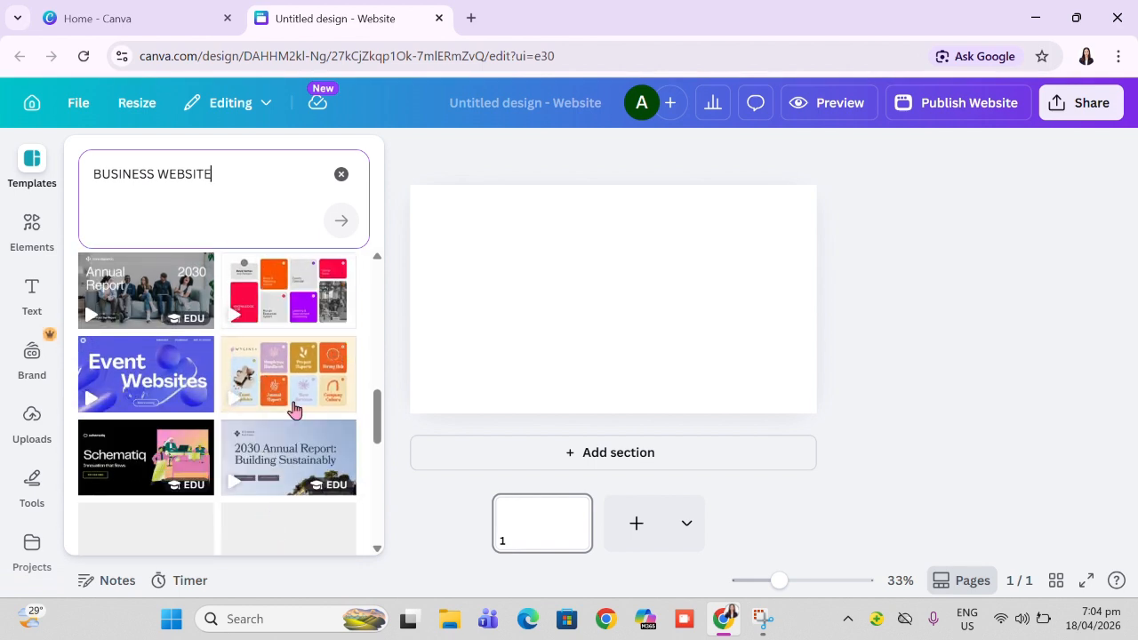
pyautogui.scroll(-3, 267, 430)
pyautogui.scroll(3, 261, 434)
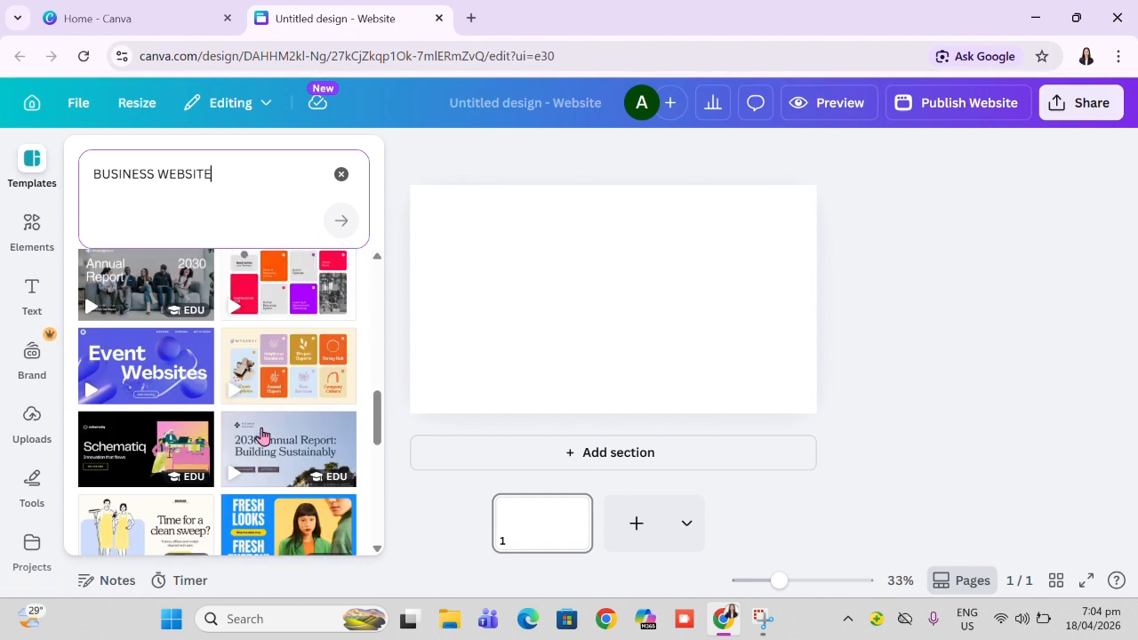
pyautogui.scroll(5, 261, 435)
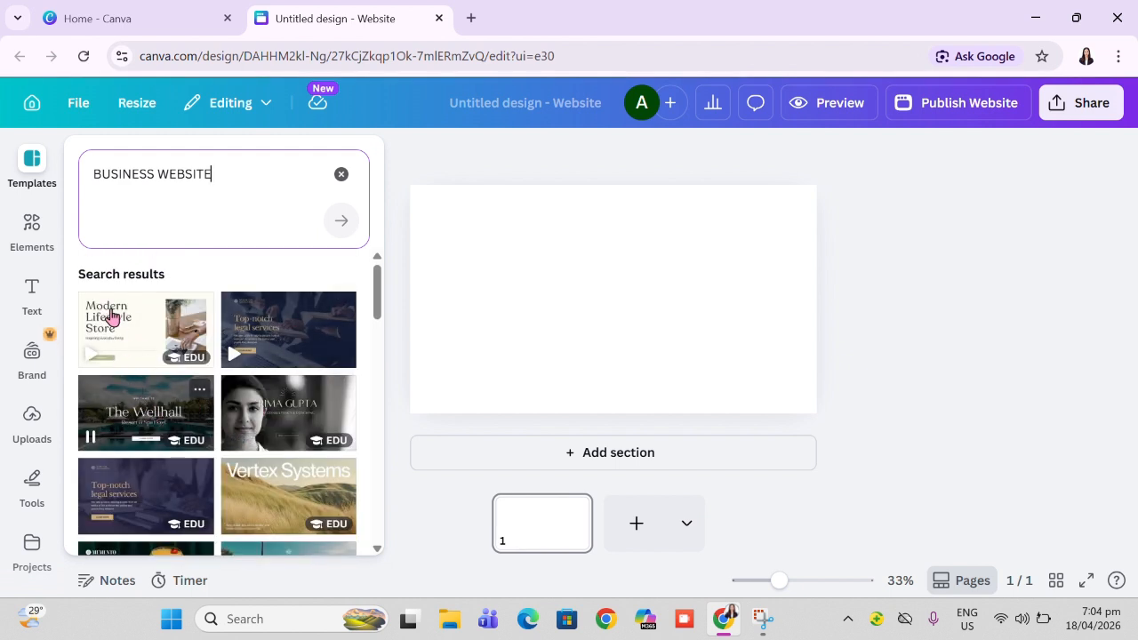
# Step: Apply all 6 pages of the existing BAMBOO MALUNGGAY TEA project to the blank website and hide the projects list
pyautogui.click(32, 548)
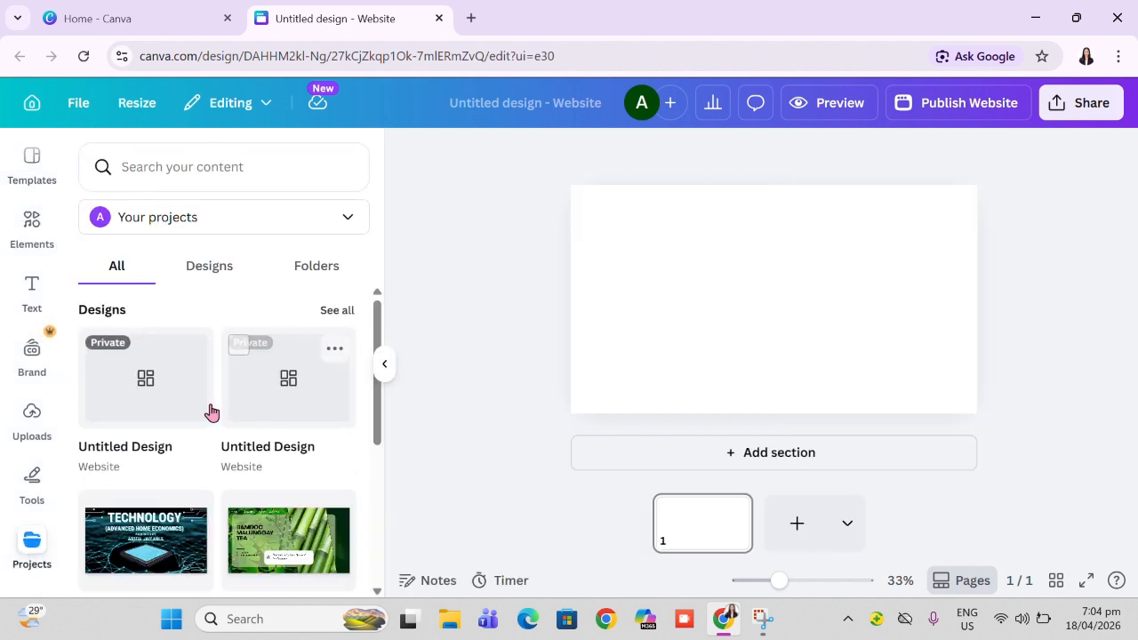
pyautogui.scroll(-1, 232, 498)
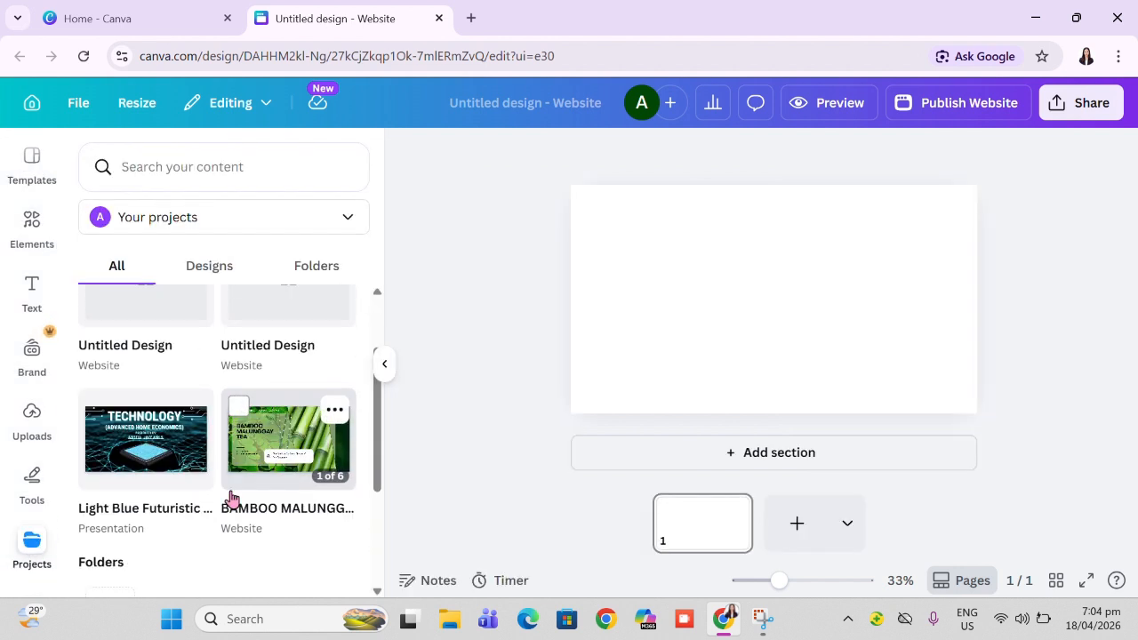
pyautogui.click(273, 459)
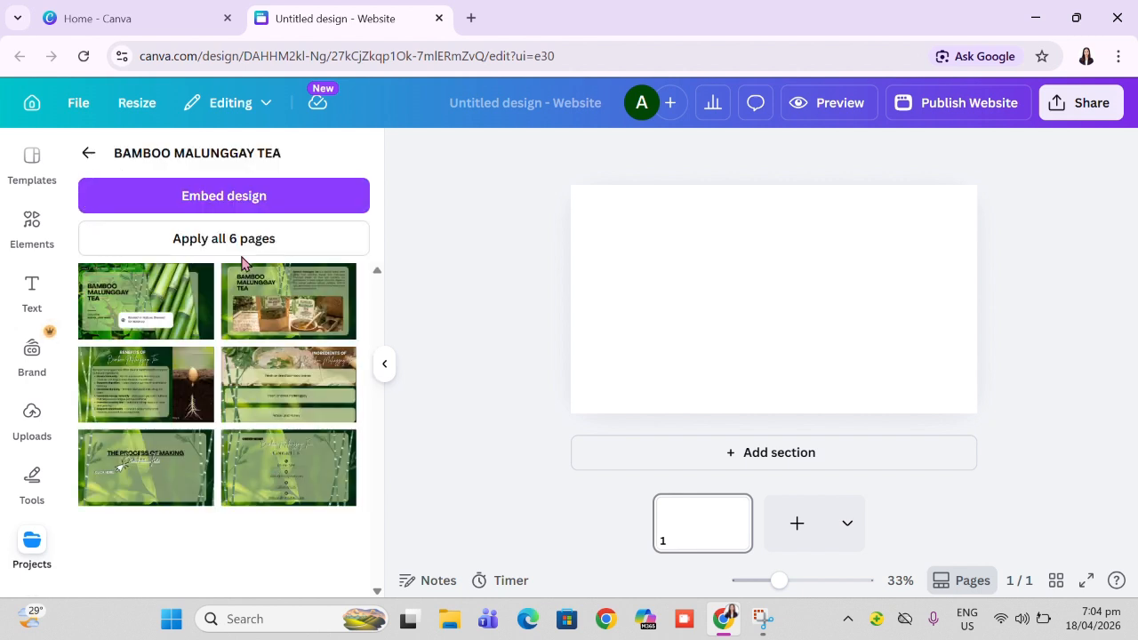
pyautogui.click(238, 208)
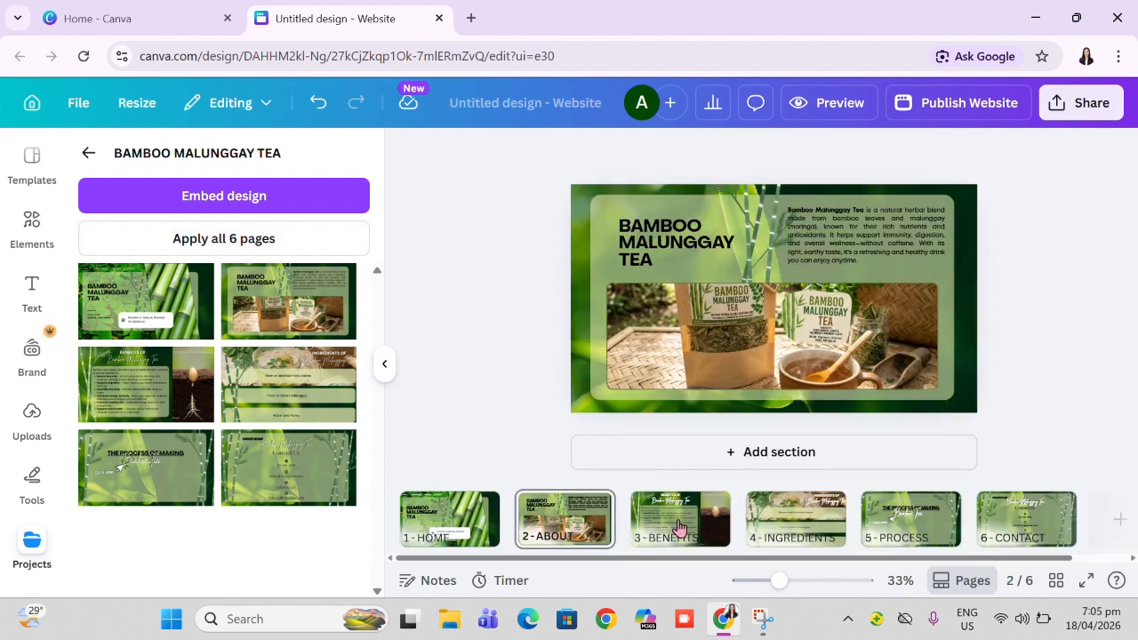
pyautogui.click(383, 369)
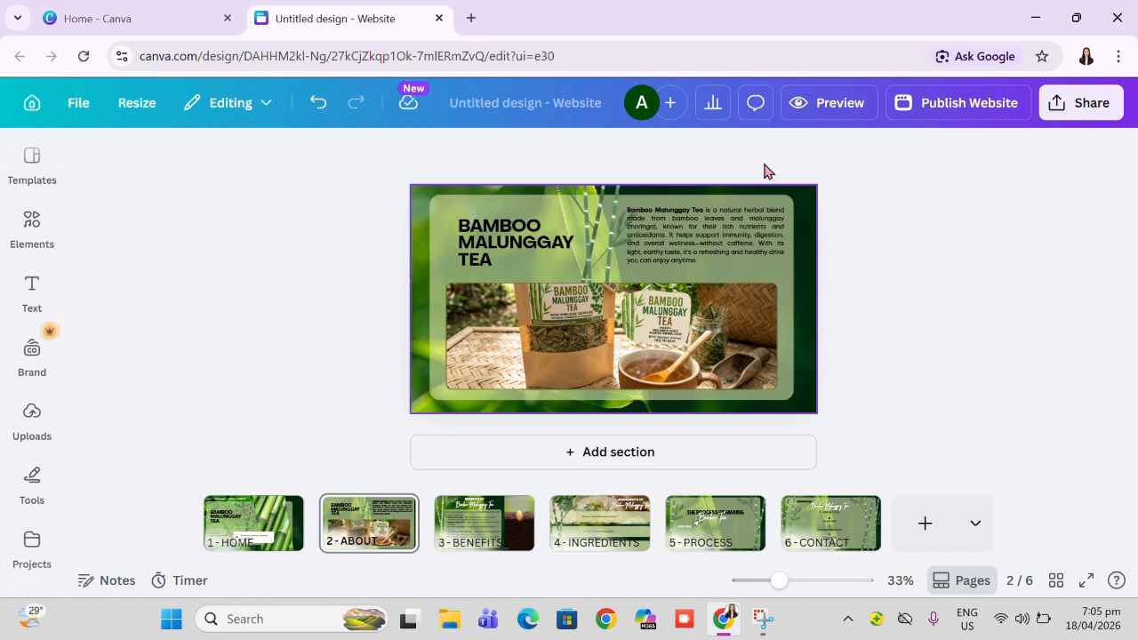
# Step: Preview the website on desktop, visit its sections from ABOUT to CONTACT through the navigation menu, and close the preview
pyautogui.click(838, 103)
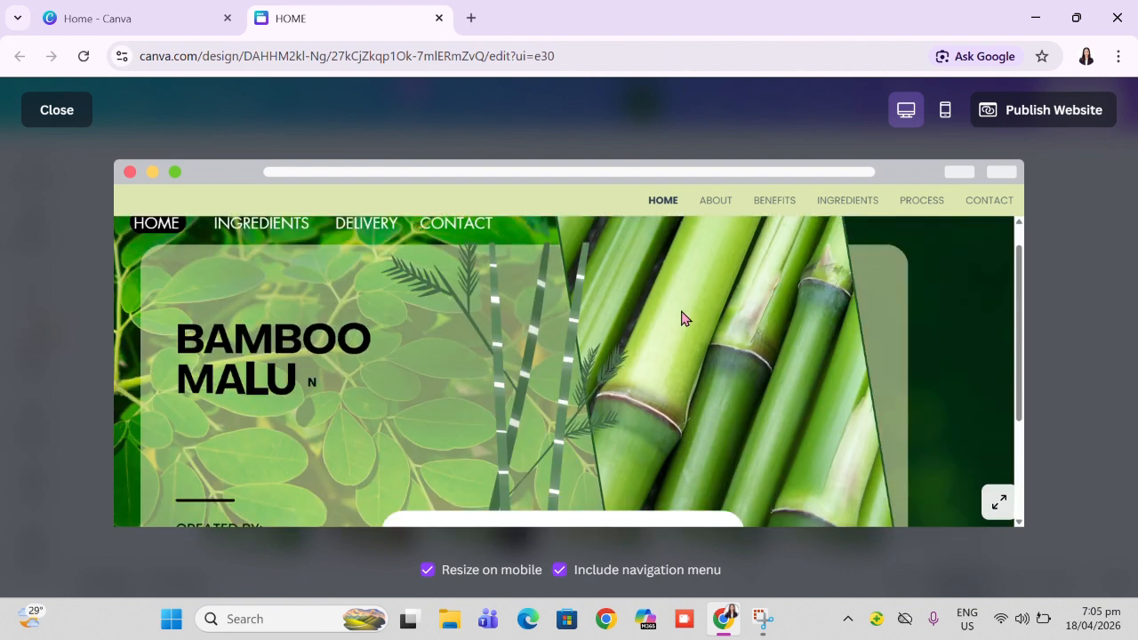
pyautogui.scroll(-1, 682, 317)
pyautogui.scroll(1, 682, 317)
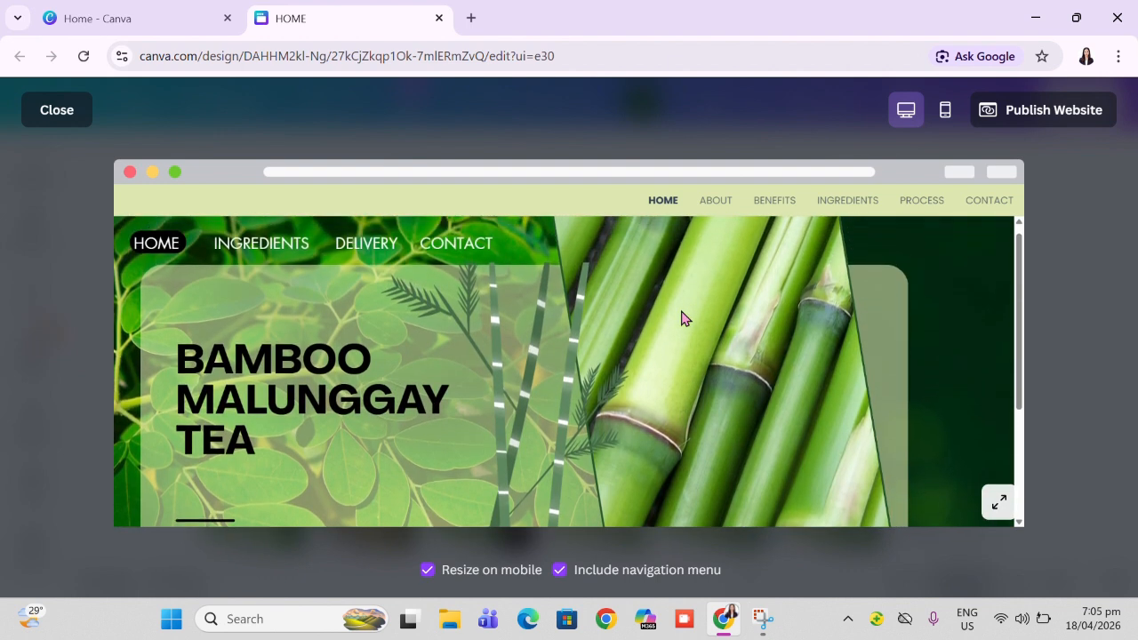
pyautogui.click(717, 215)
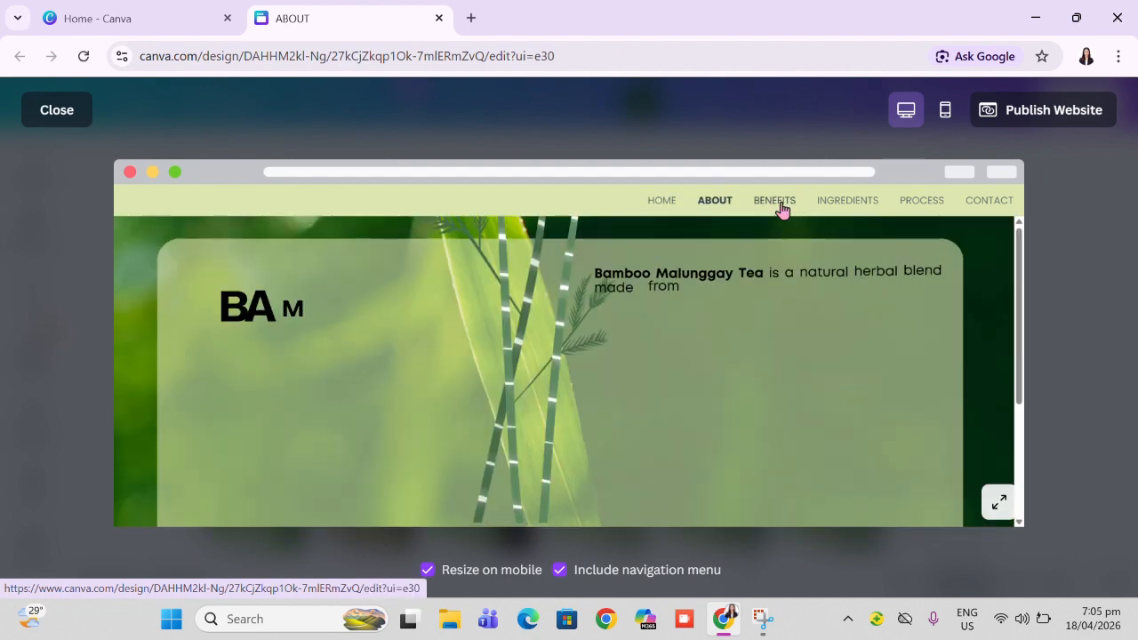
pyautogui.click(780, 204)
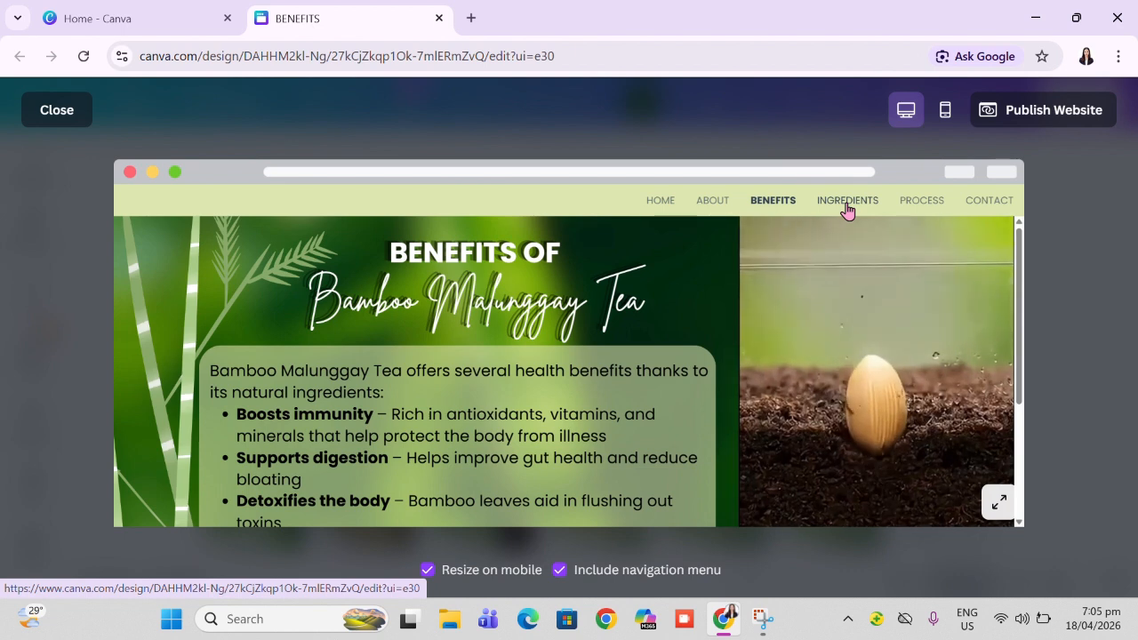
pyautogui.click(846, 206)
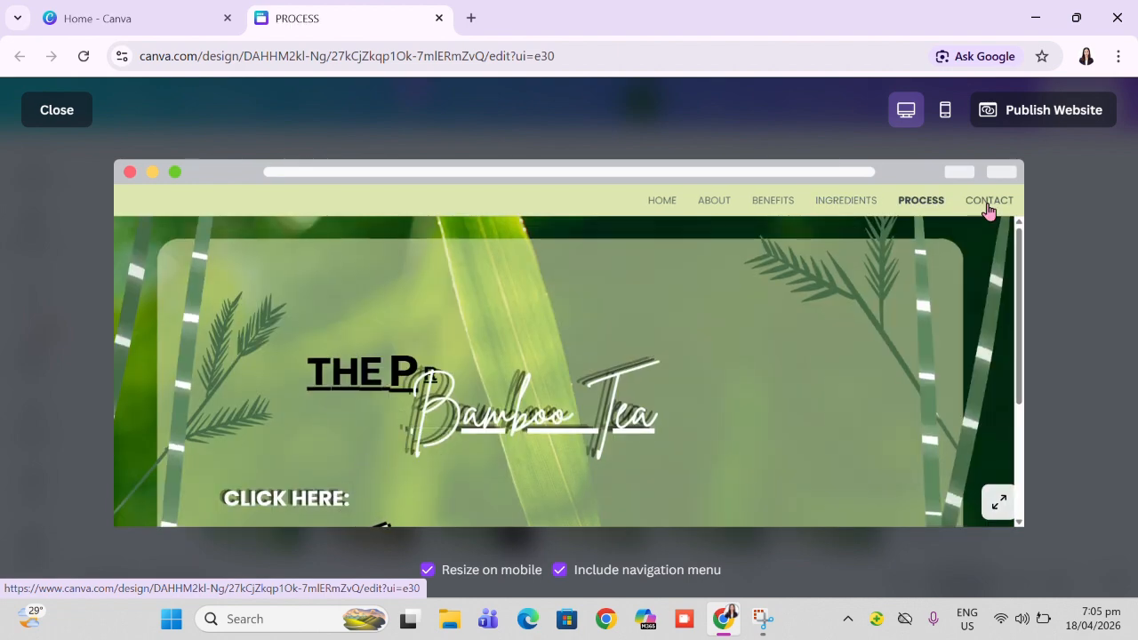
pyautogui.click(988, 205)
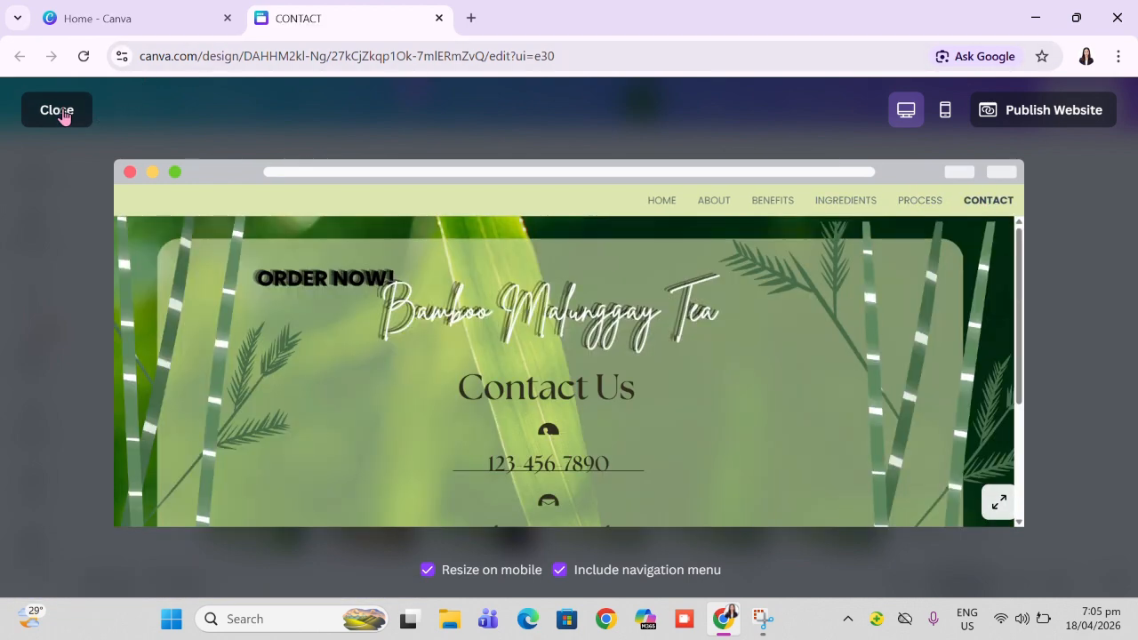
pyautogui.click(56, 109)
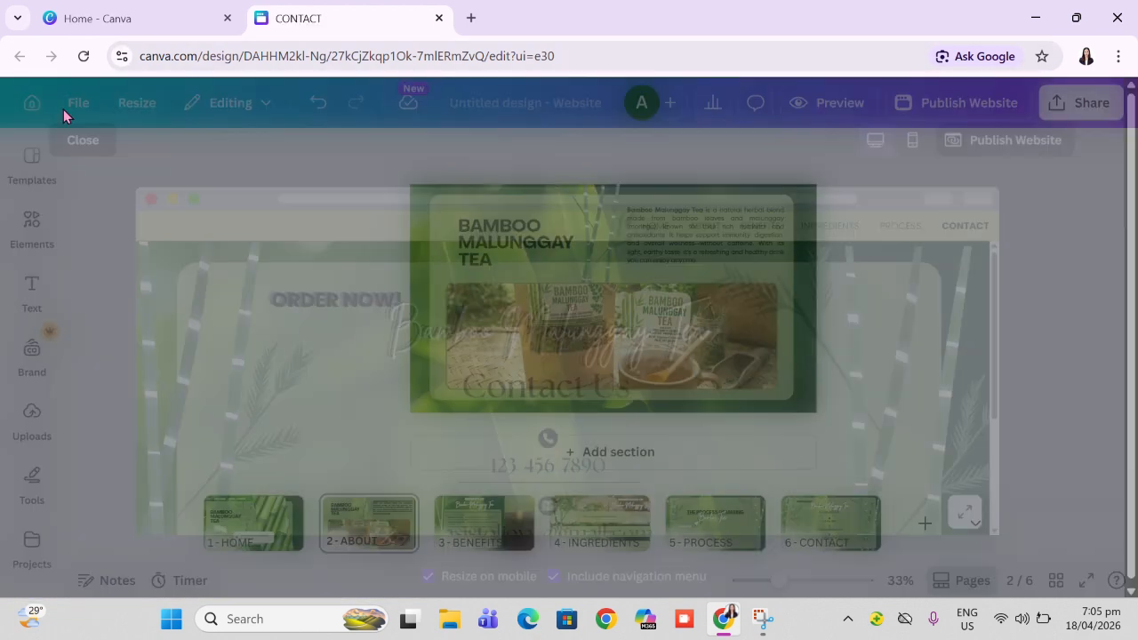
# Step: Examine the animation options for the BAMBOO MALUNGGAY TEA title on the HOME page and close them without changes
pyautogui.click(512, 252)
pyautogui.click(253, 526)
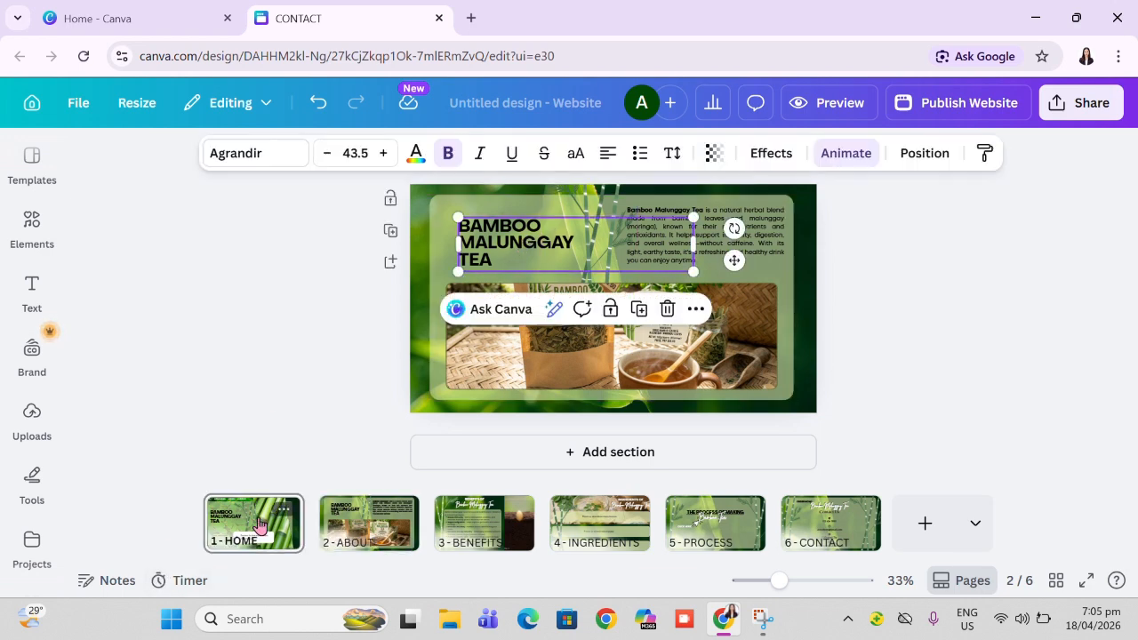
pyautogui.click(497, 258)
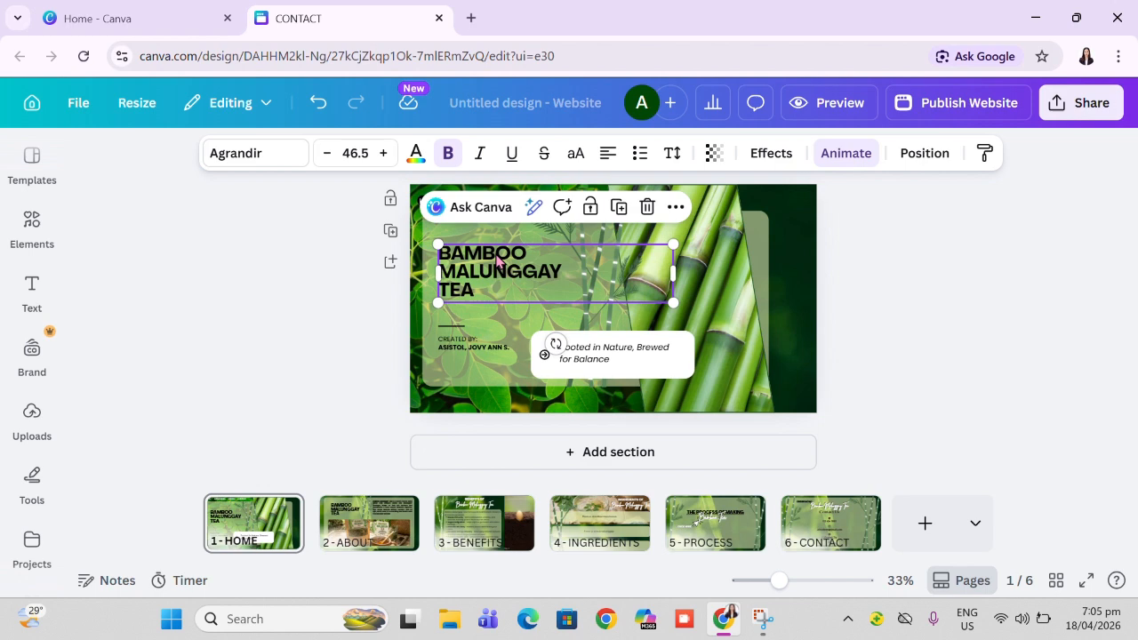
pyautogui.click(867, 153)
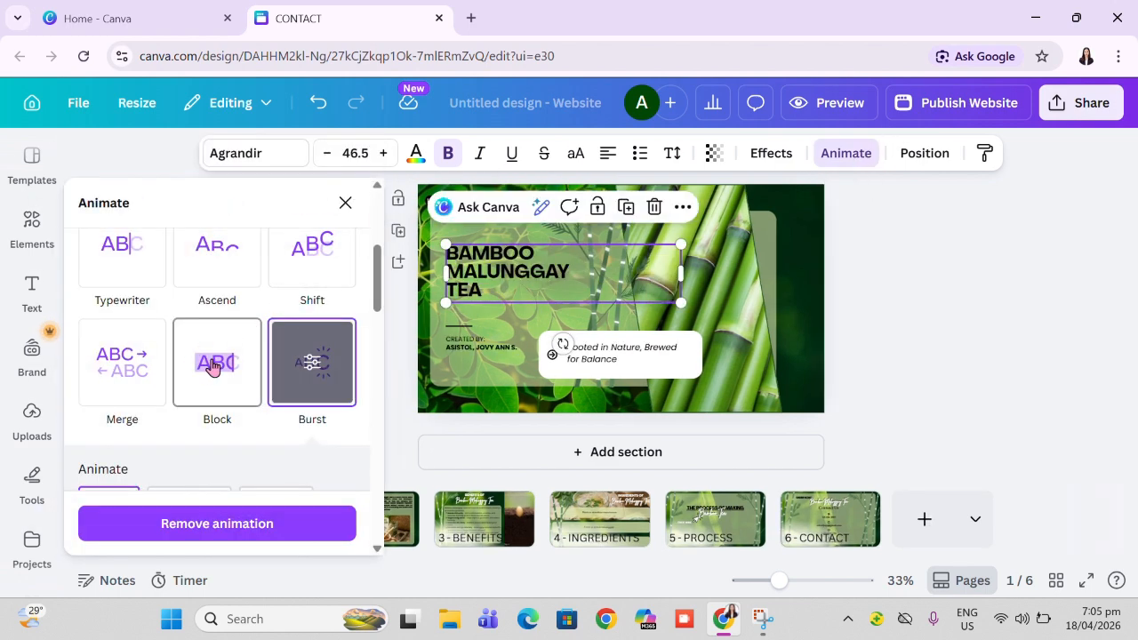
pyautogui.scroll(1, 212, 367)
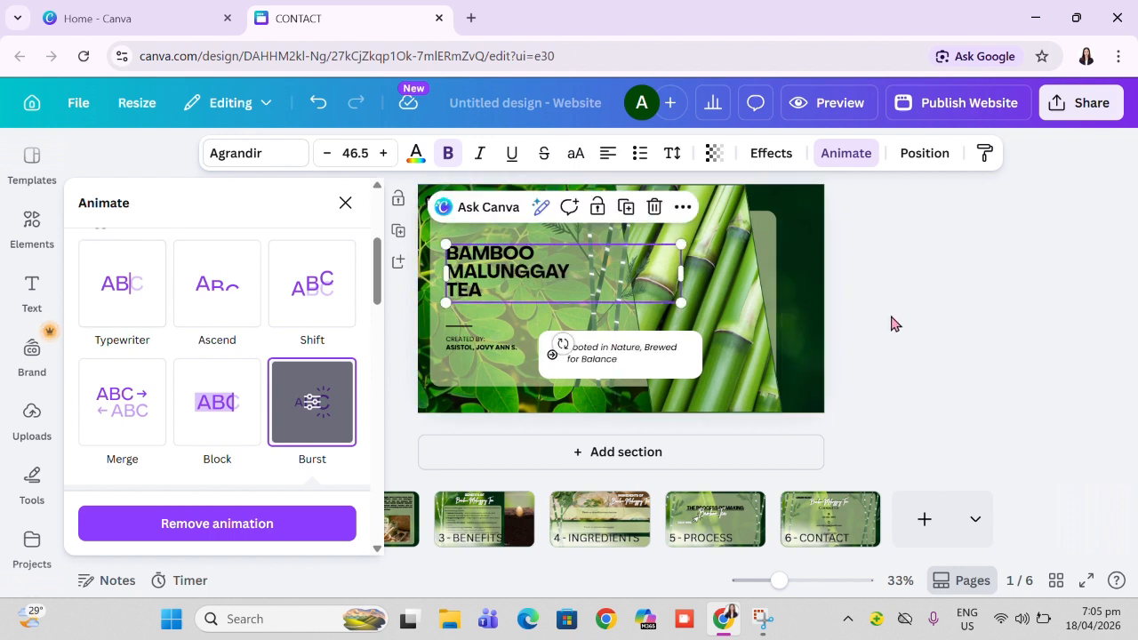
pyautogui.click(345, 203)
# Step: Select the leaf background and the bamboo stalk image on the HOME page in turn, and open the ABOUT page
pyautogui.click(436, 194)
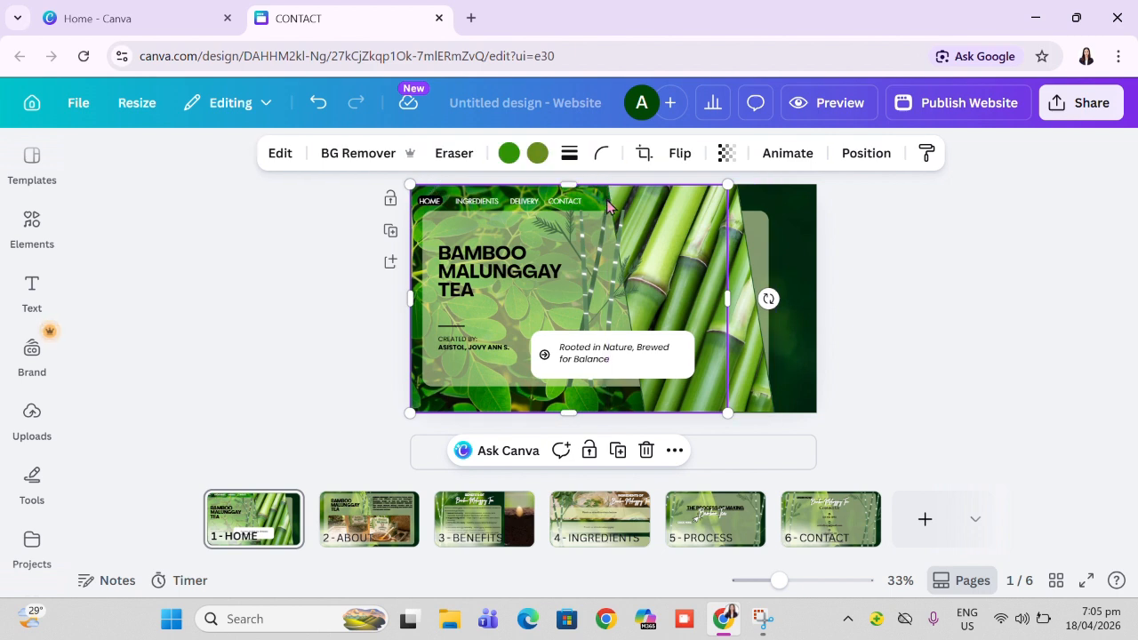
pyautogui.click(667, 218)
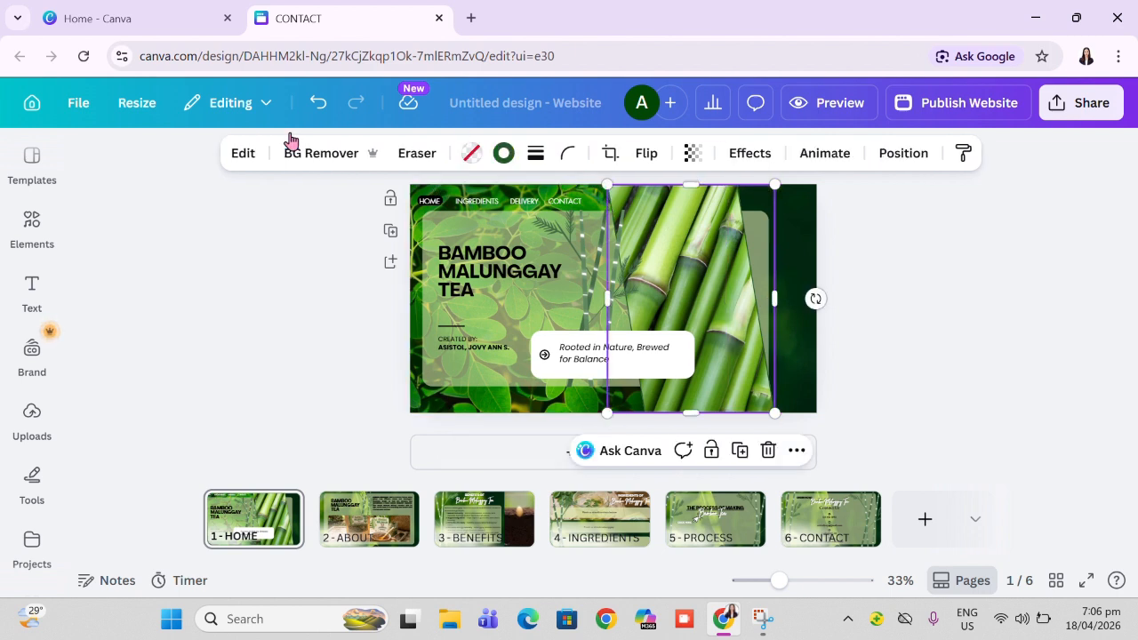
pyautogui.click(370, 514)
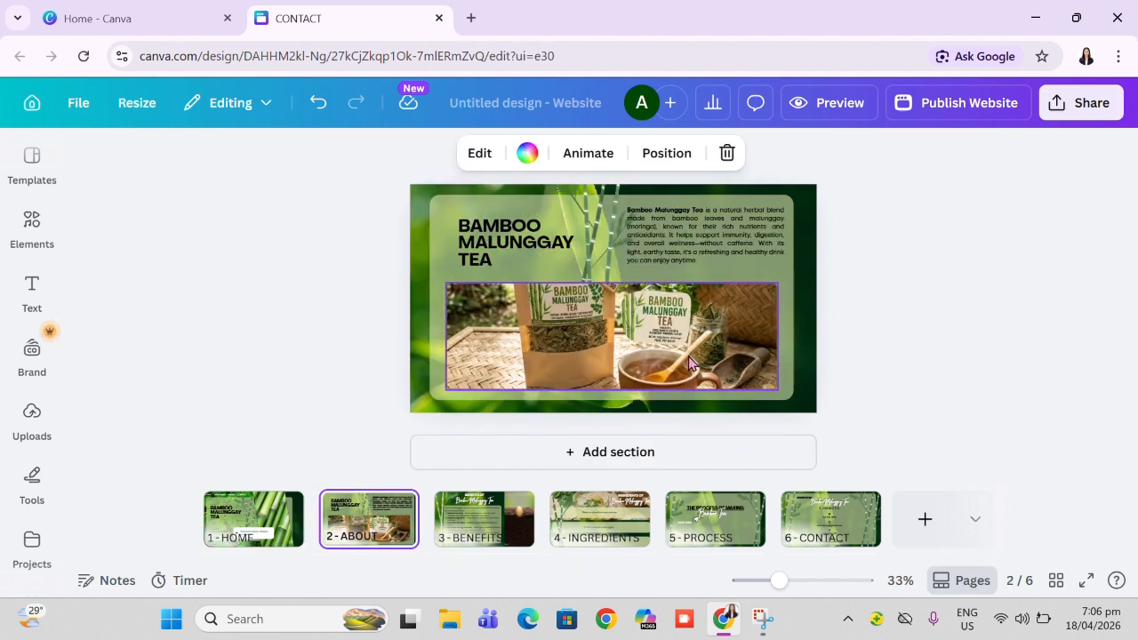
# Step: Select the product photo, title and description paragraph on the ABOUT page in turn, and examine the paragraph's font and text colour options
pyautogui.click(574, 353)
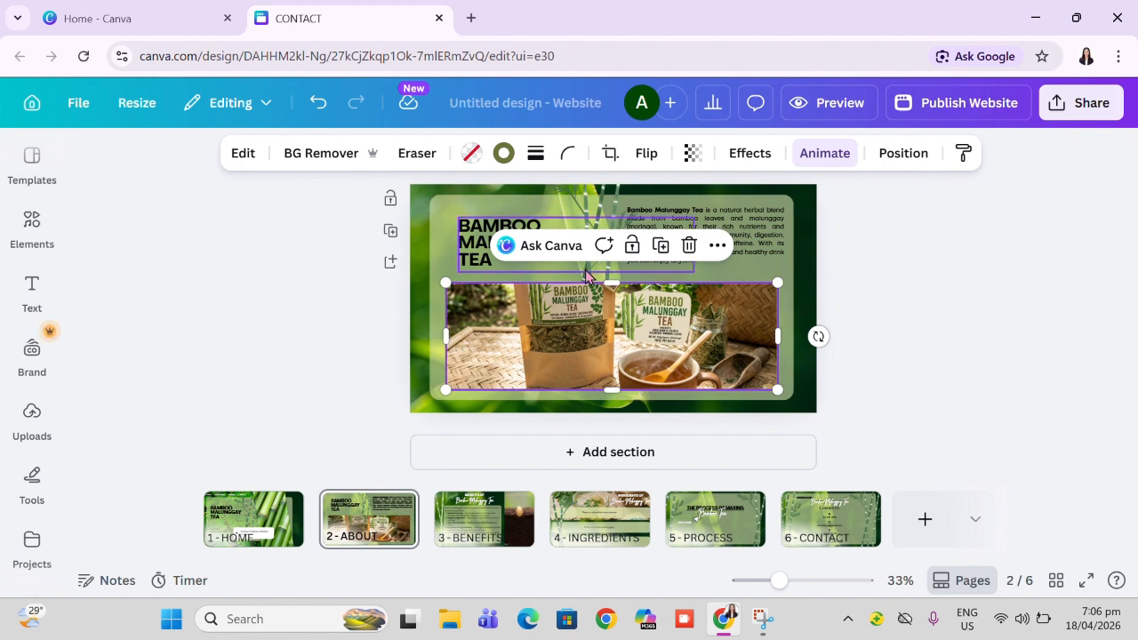
pyautogui.click(527, 264)
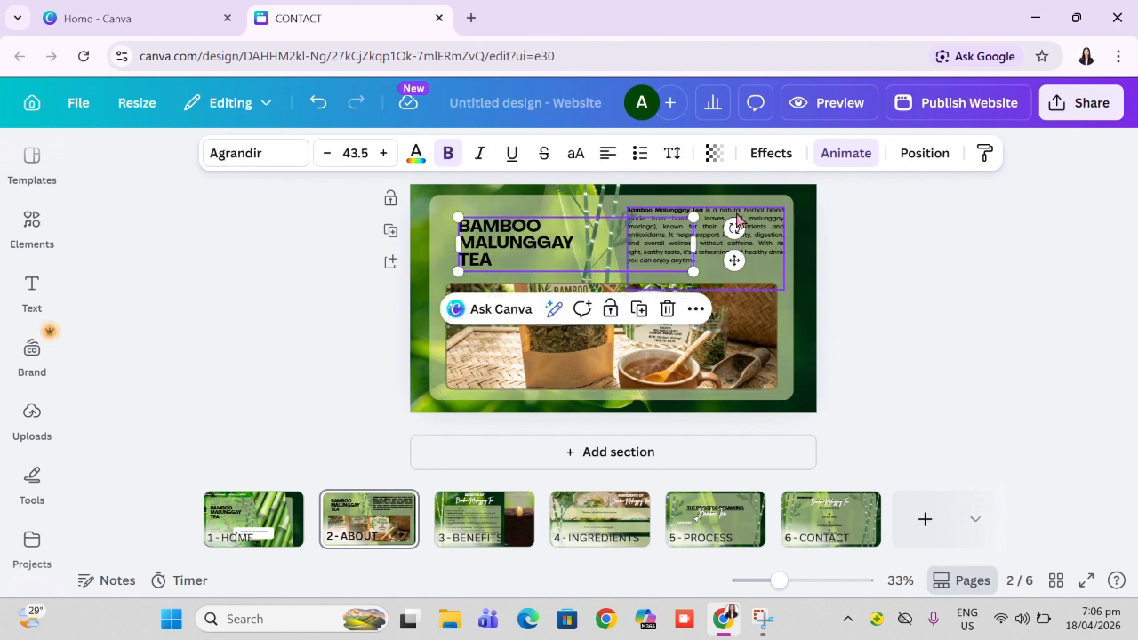
pyautogui.click(772, 229)
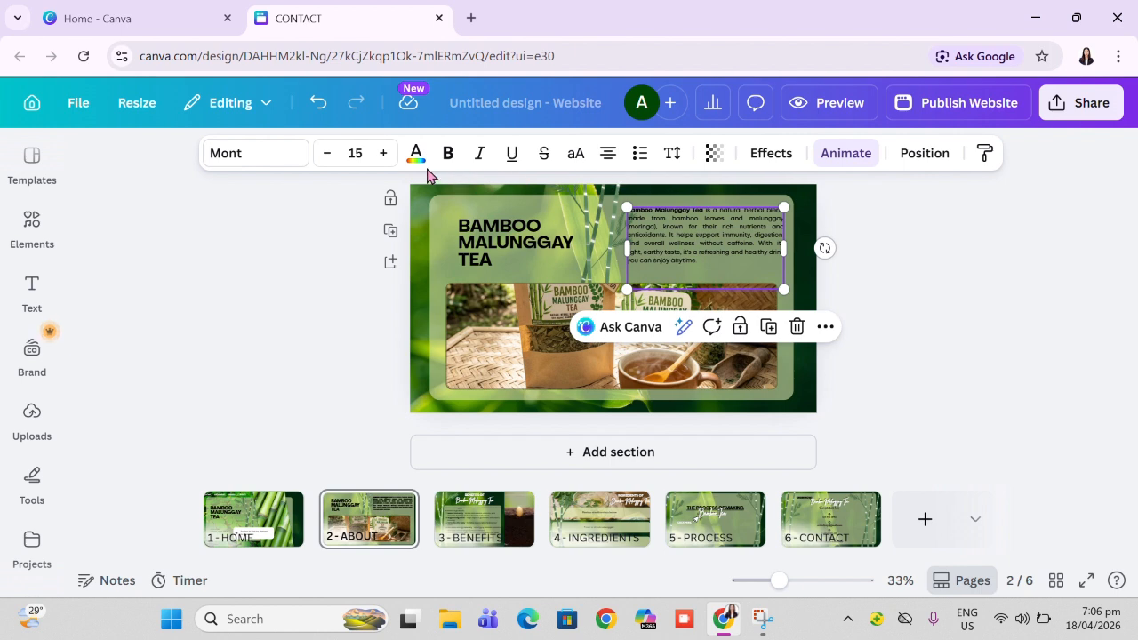
pyautogui.click(267, 153)
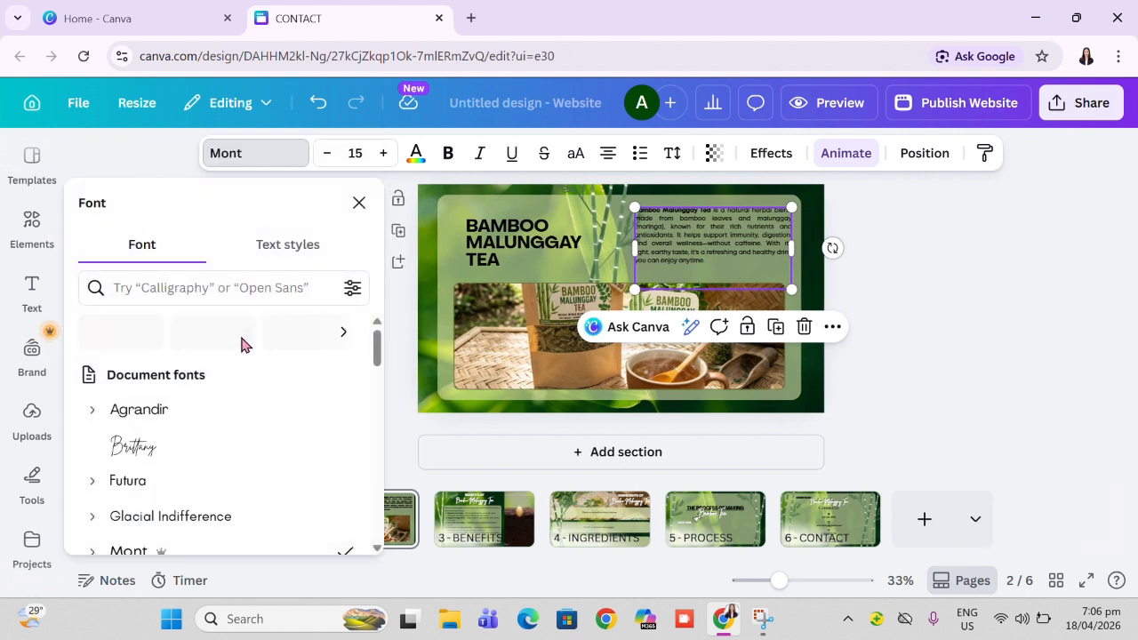
pyautogui.scroll(-15, 242, 345)
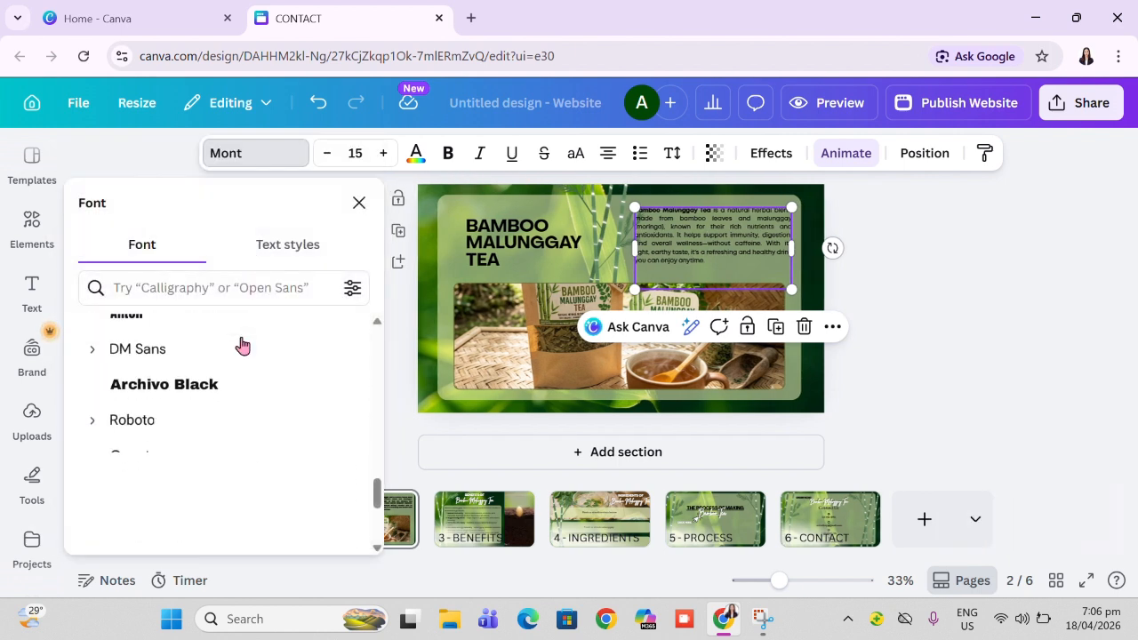
pyautogui.click(416, 154)
pyautogui.scroll(-5, 201, 436)
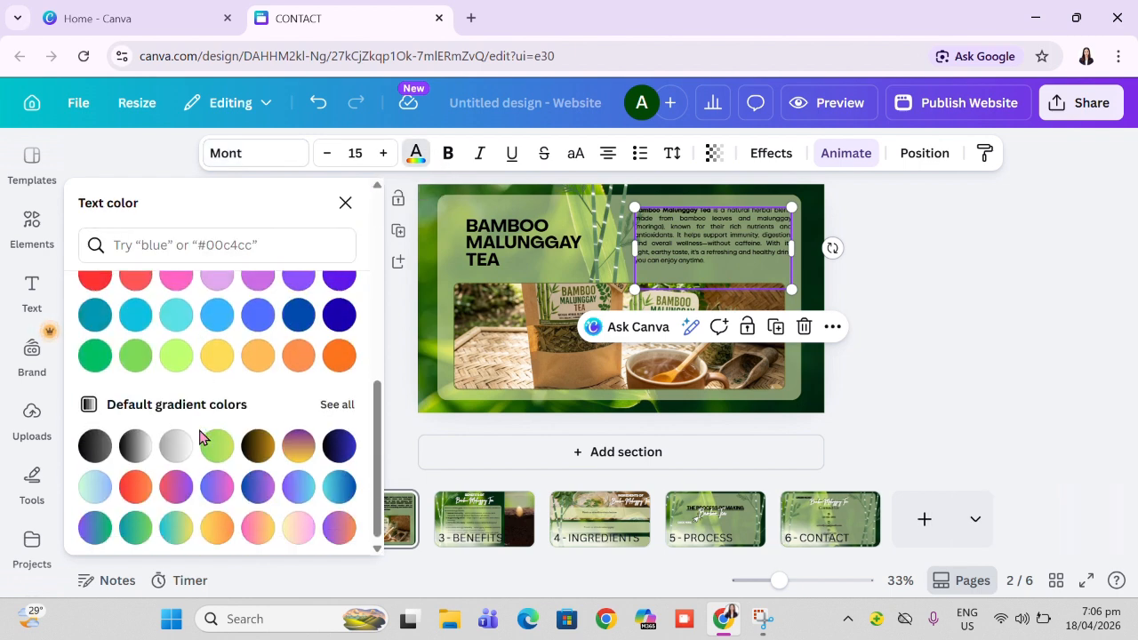
pyautogui.scroll(-1, 201, 436)
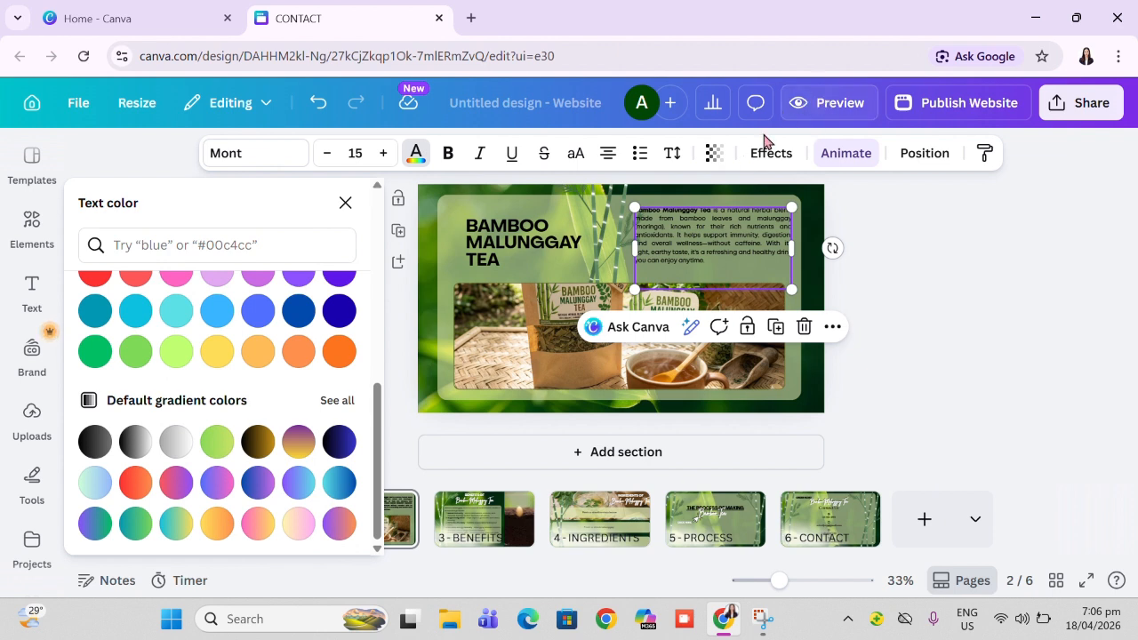
# Step: Examine the animation options for the ABOUT page's description paragraph, close them without changes and deselect the paragraph
pyautogui.click(846, 155)
pyautogui.scroll(3, 248, 356)
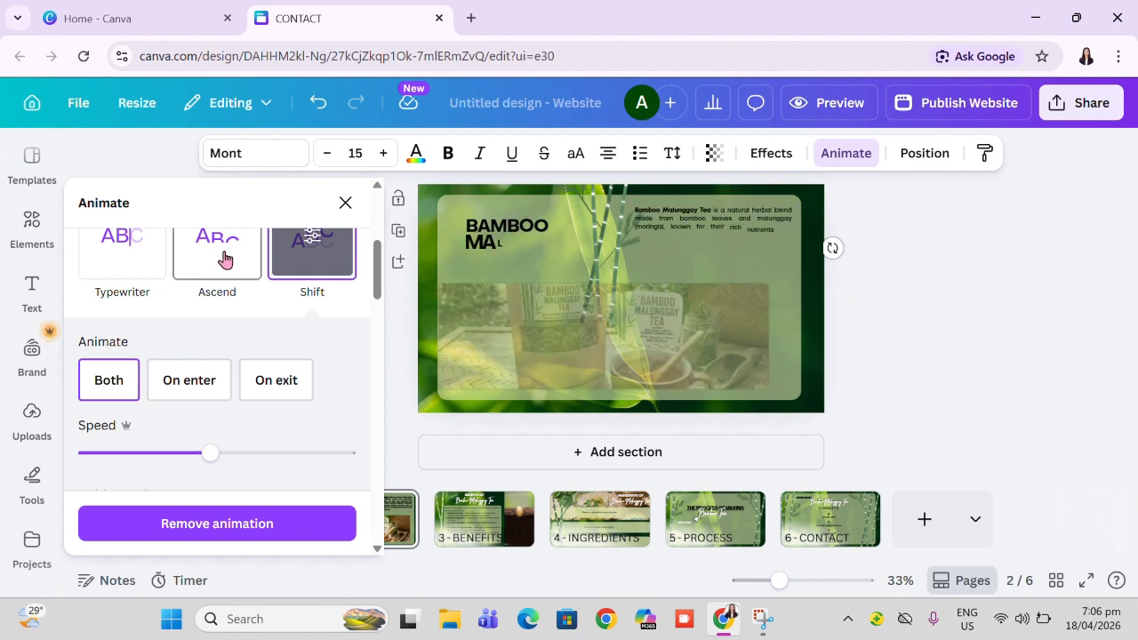
pyautogui.scroll(2, 225, 259)
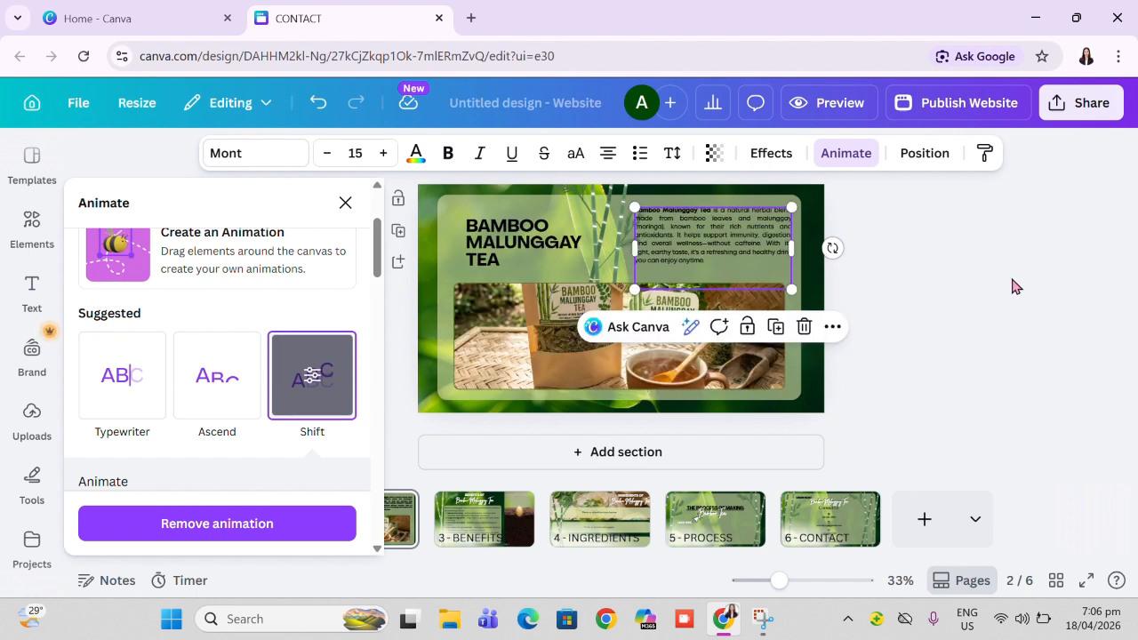
pyautogui.press('Escape')
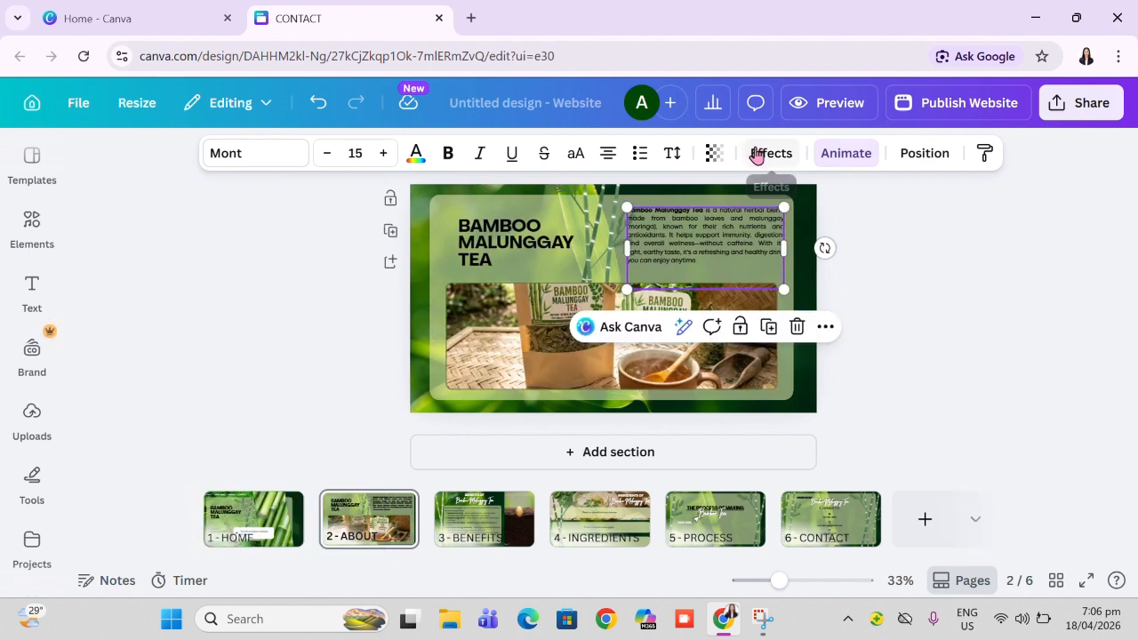
pyautogui.click(917, 322)
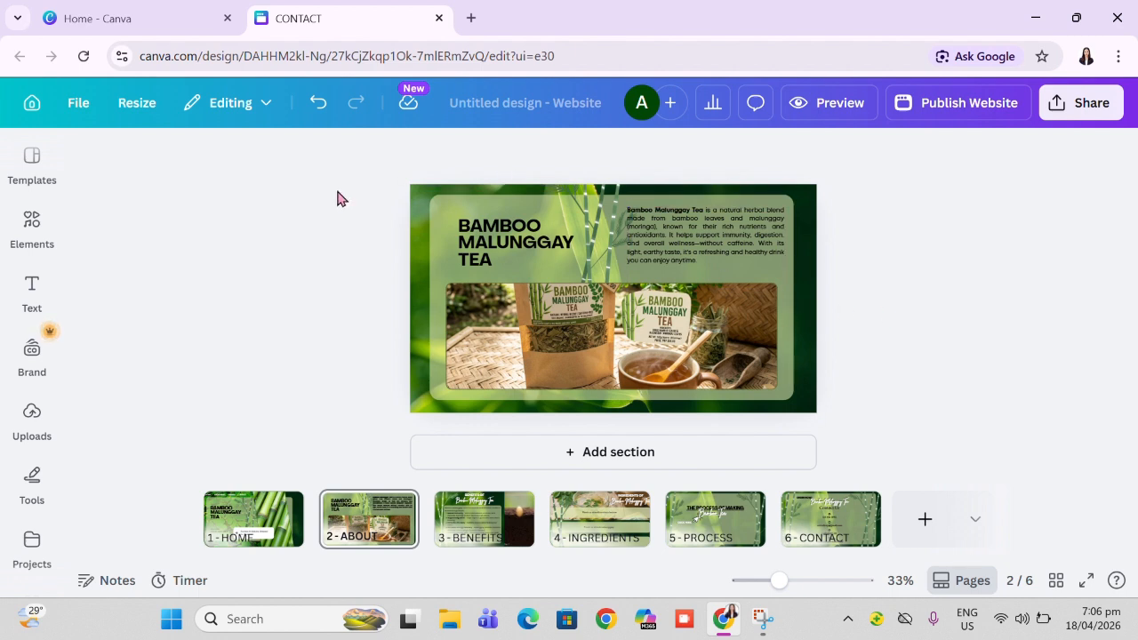
# Step: Open the BENEFITS page, play and pause its sprouting seed video, and select the benefits list, the heading and the bamboo image in turn
pyautogui.click(483, 520)
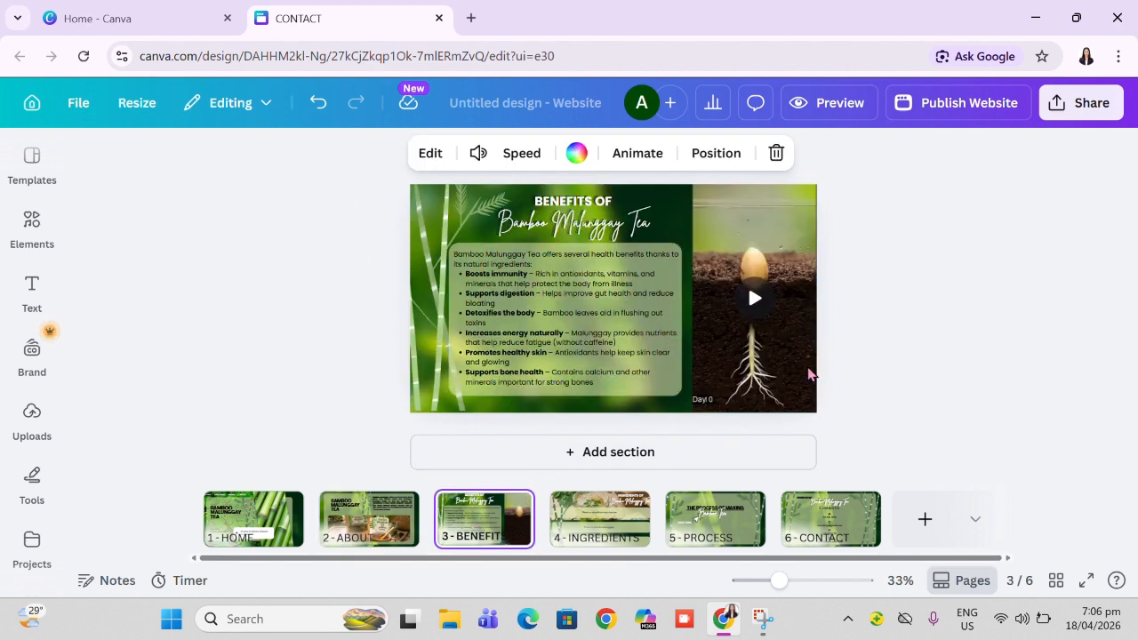
pyautogui.click(752, 292)
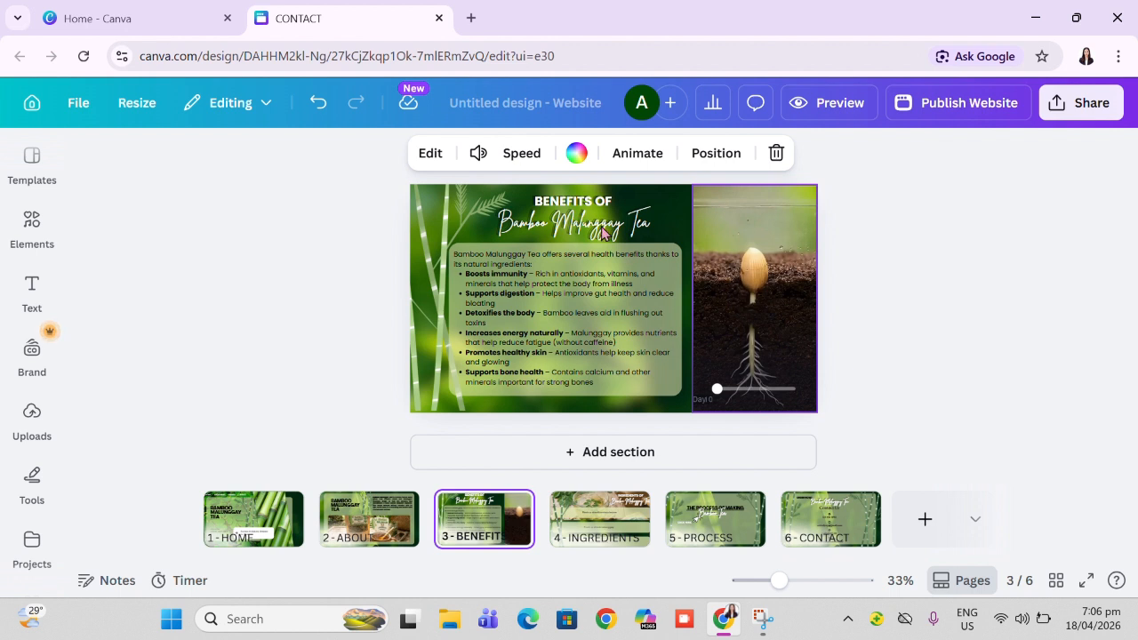
pyautogui.click(758, 313)
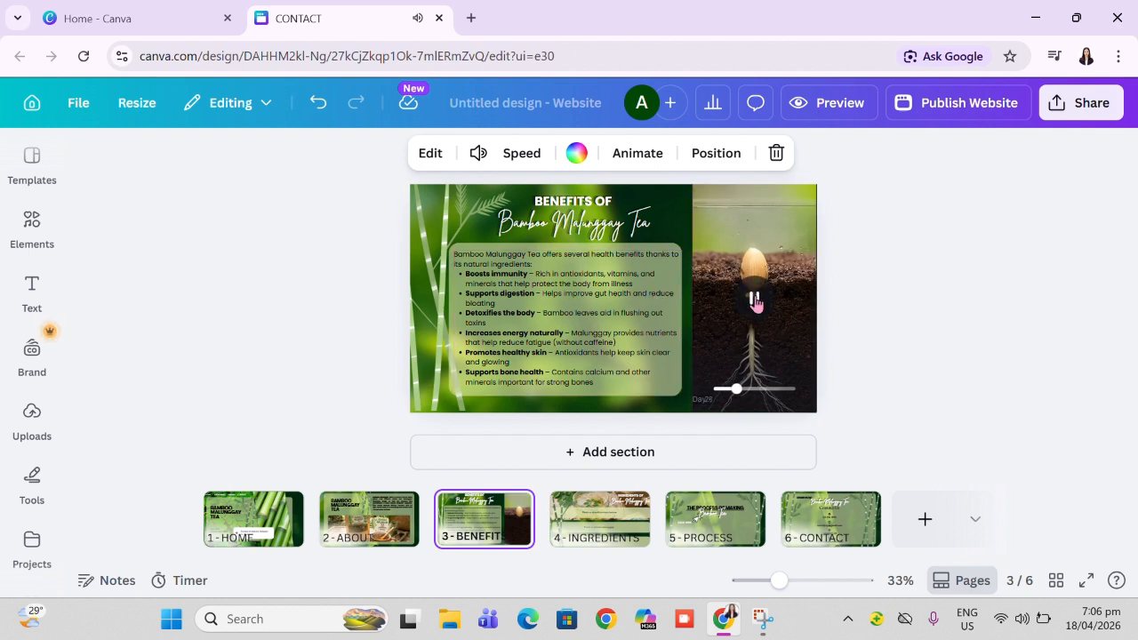
pyautogui.click(582, 257)
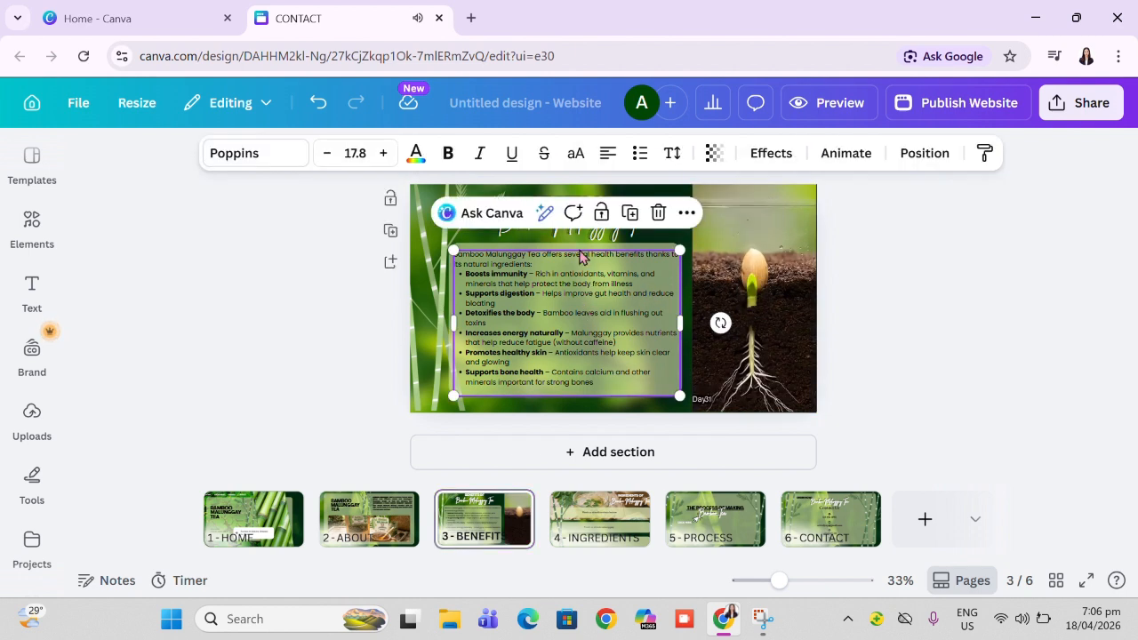
pyautogui.click(562, 234)
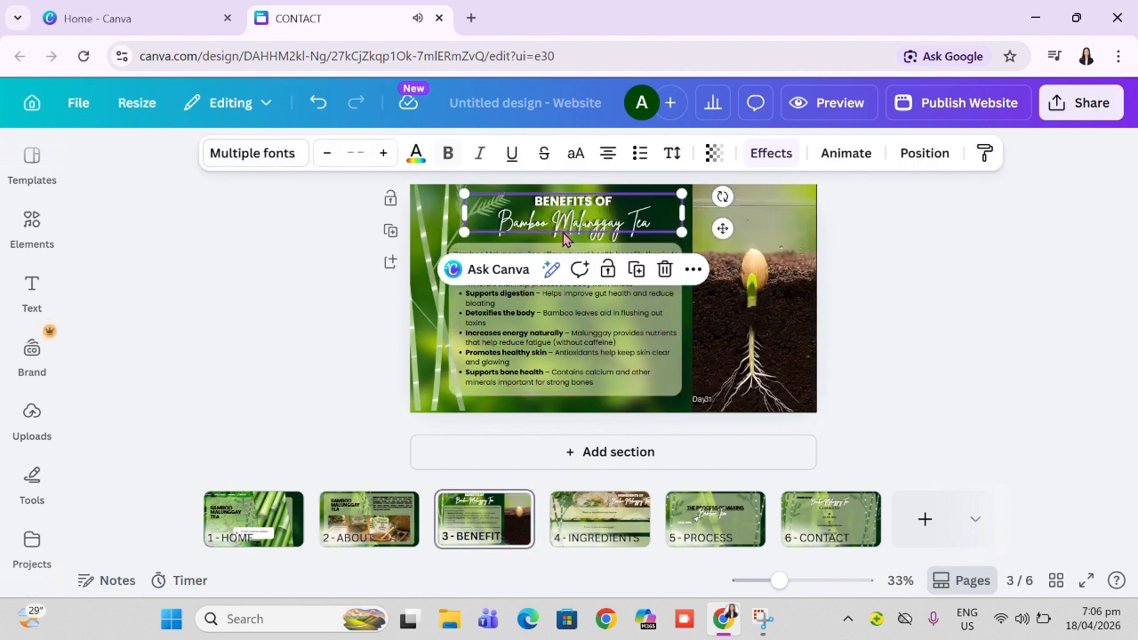
pyautogui.click(406, 262)
pyautogui.click(430, 289)
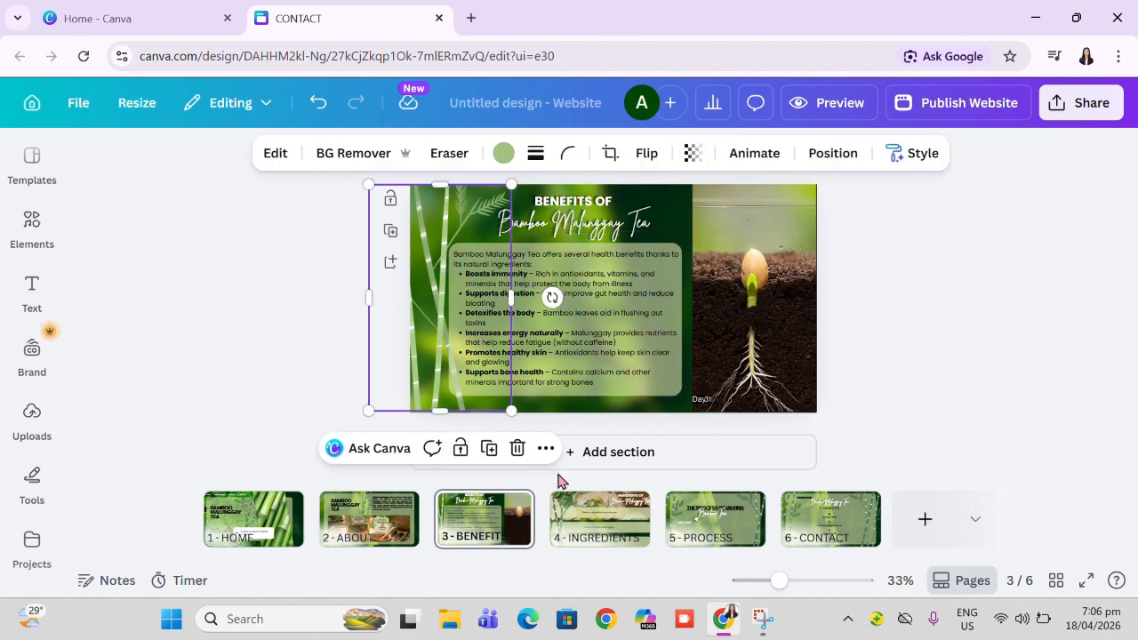
# Step: Open the INGREDIENTS page and select its bamboo image and the boxes behind the ingredient texts in turn
pyautogui.click(583, 523)
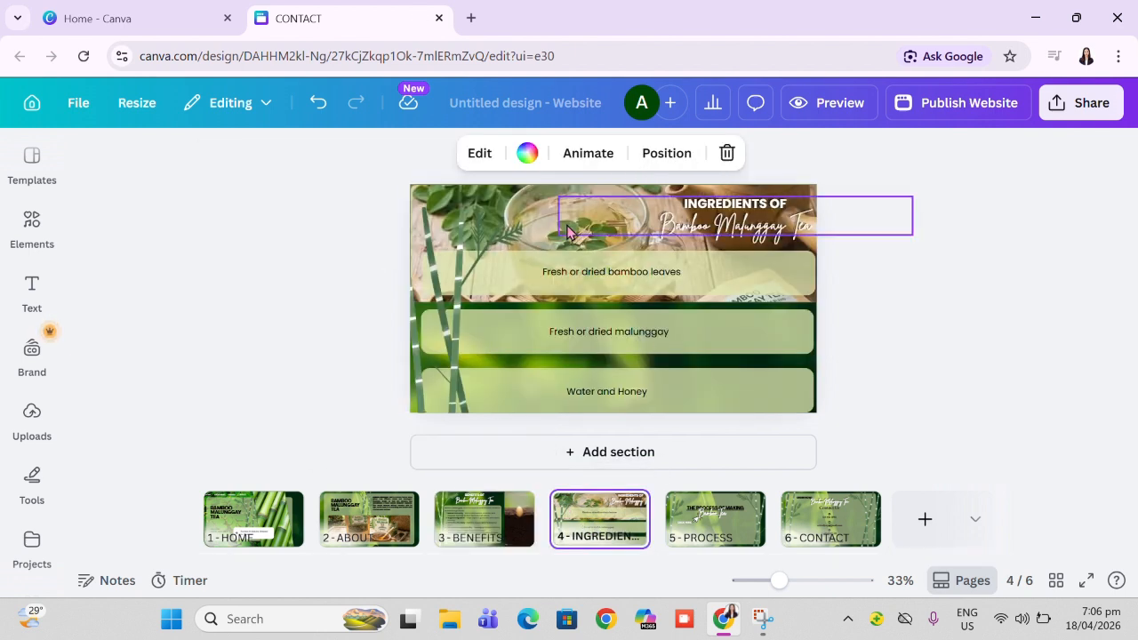
pyautogui.click(568, 231)
pyautogui.click(511, 285)
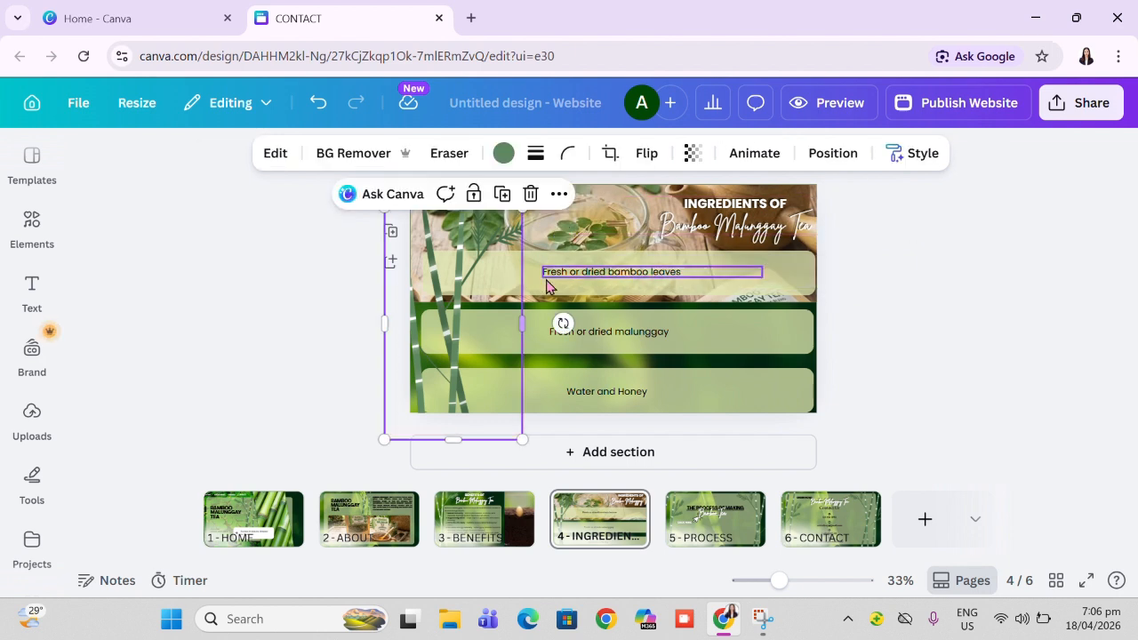
pyautogui.click(546, 284)
pyautogui.click(23, 213)
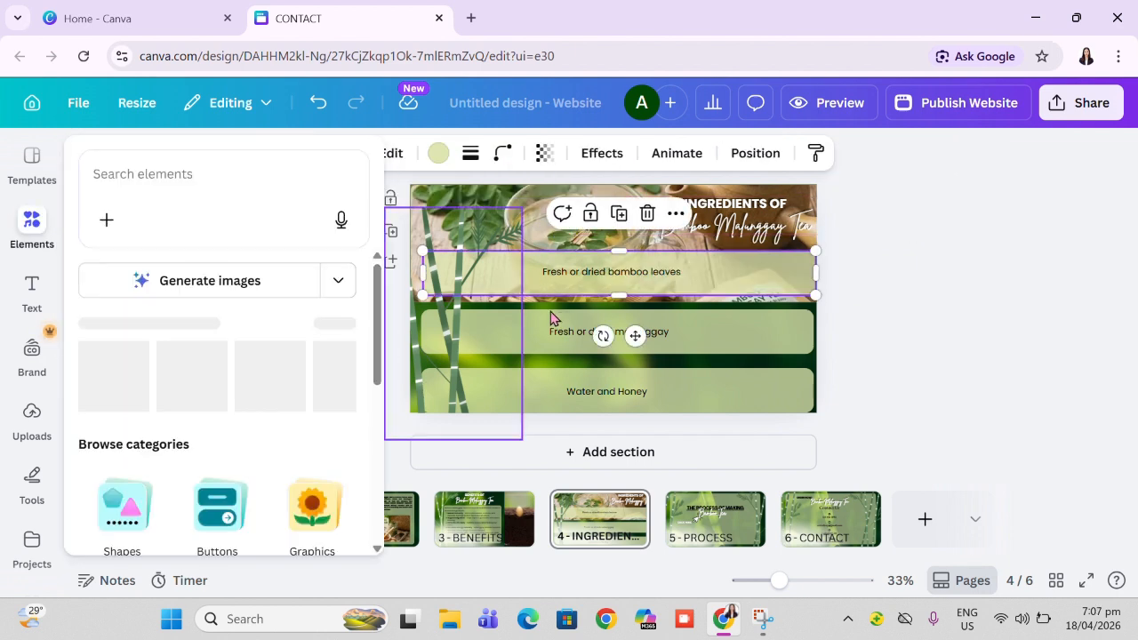
pyautogui.click(541, 389)
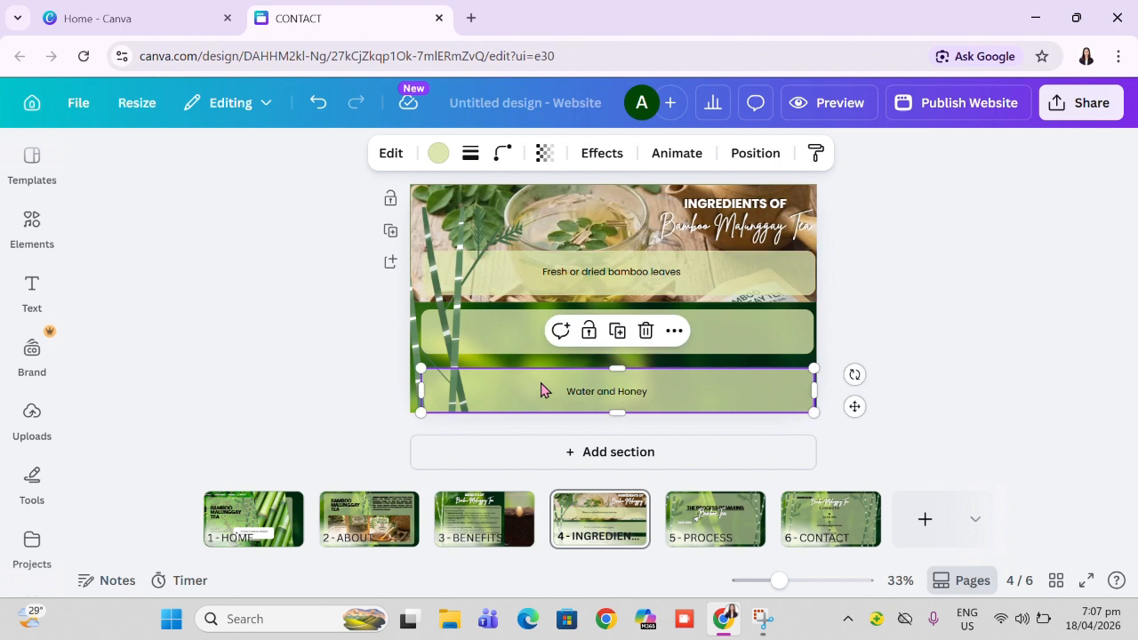
pyautogui.click(520, 354)
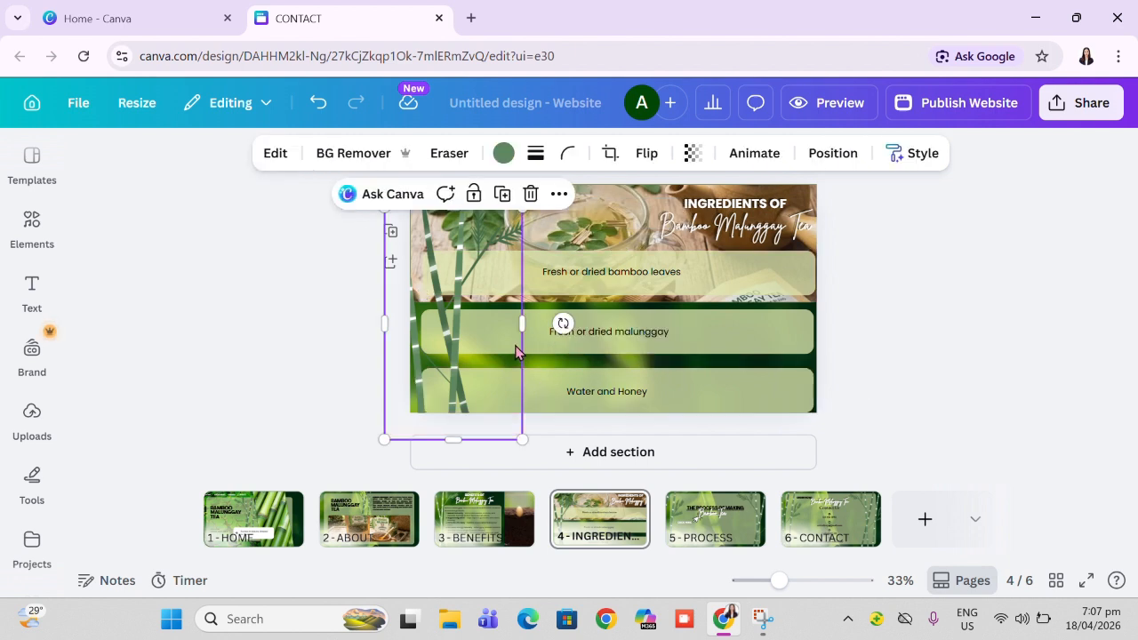
# Step: Open the PROCESS page and select the CLICK HERE text and the animated cursor arrow in turn
pyautogui.click(745, 529)
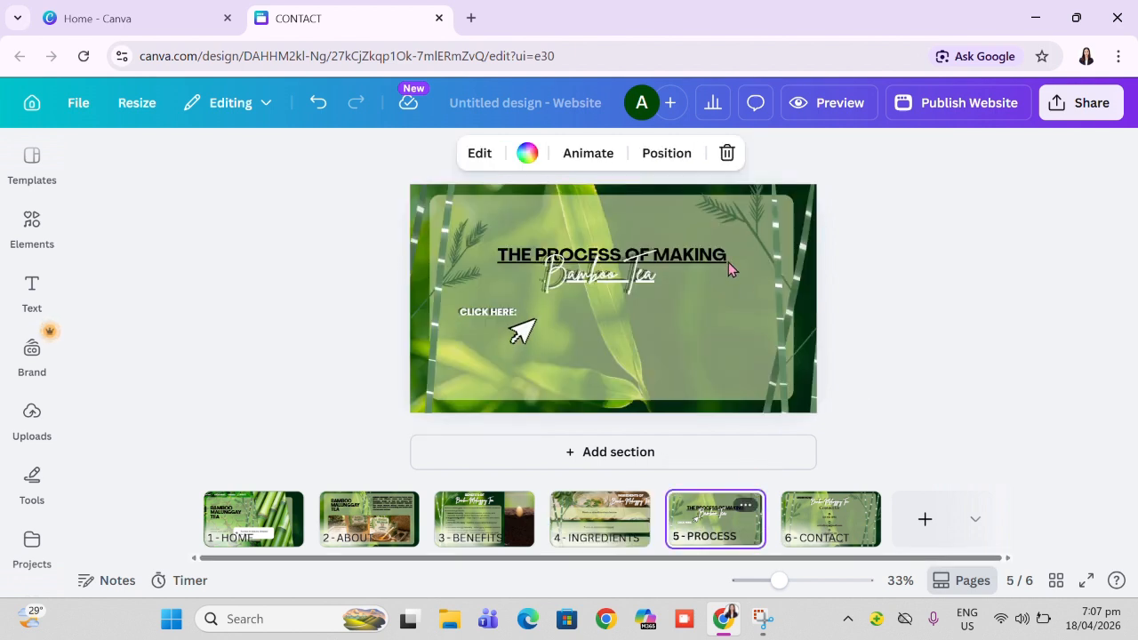
pyautogui.click(487, 321)
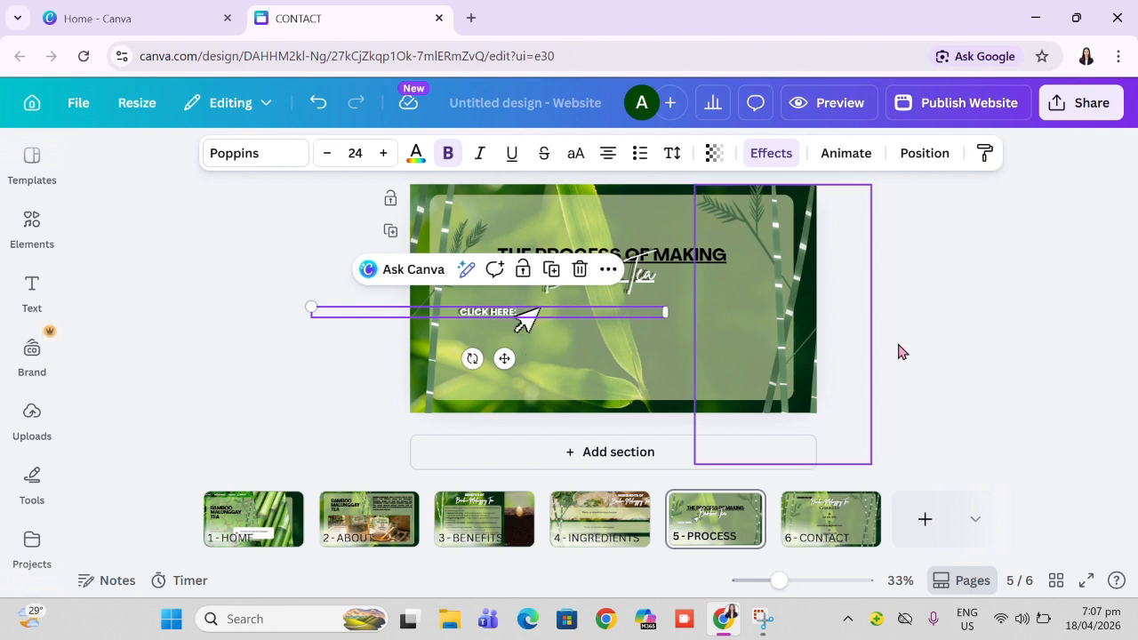
pyautogui.press('Escape')
pyautogui.click(528, 315)
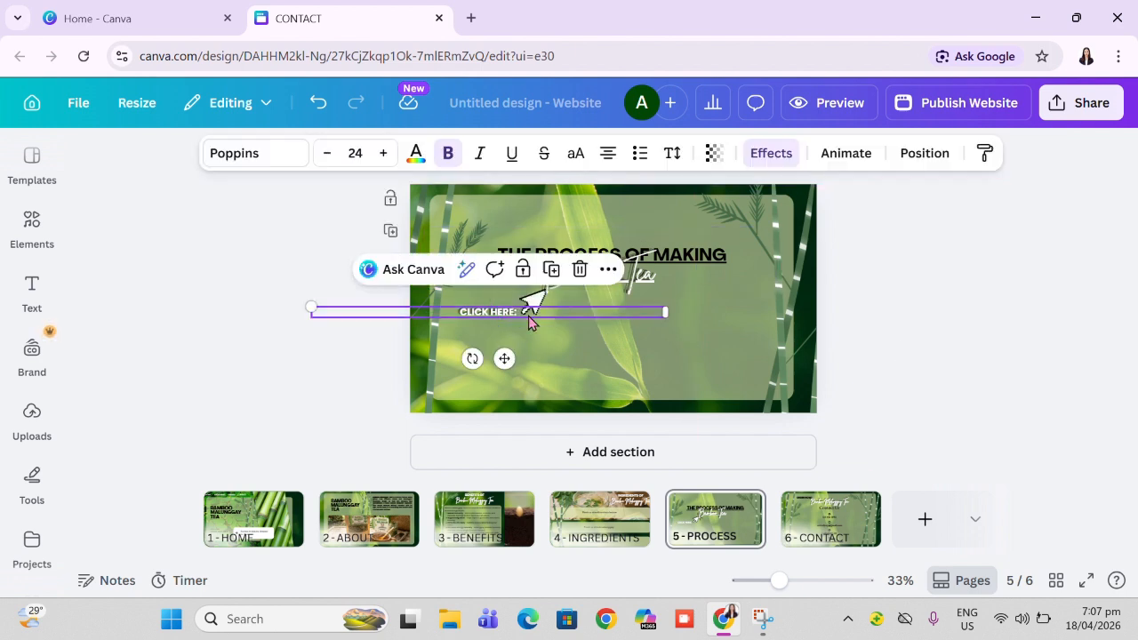
pyautogui.click(527, 318)
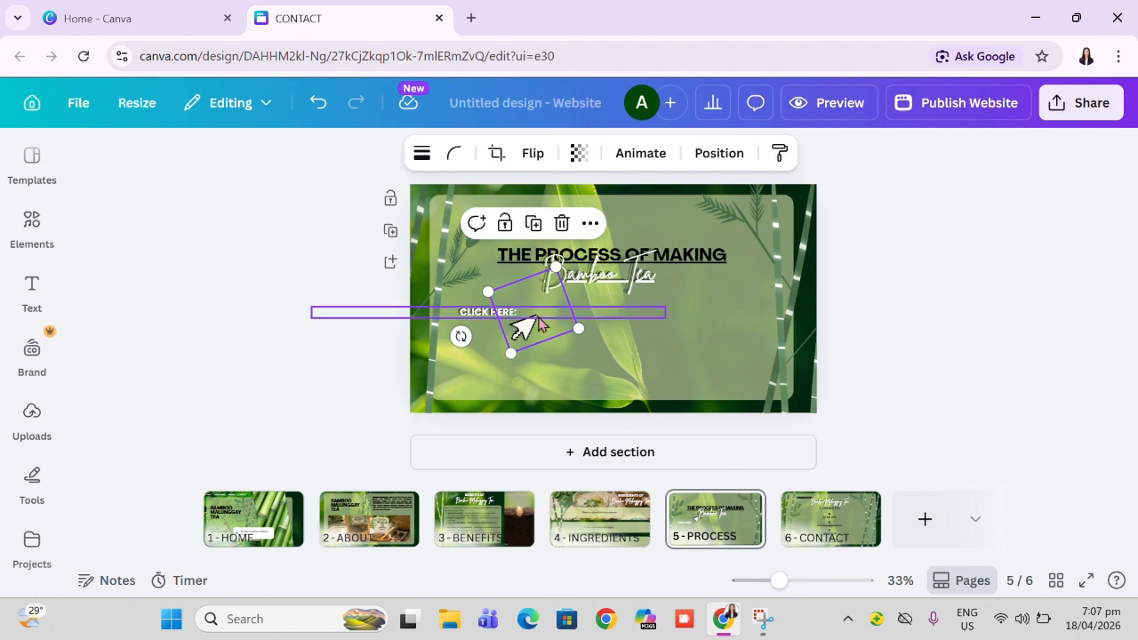
# Step: Search the elements library for ARROW GIF, browse the results, clear the search and close the library without adding anything
pyautogui.click(32, 222)
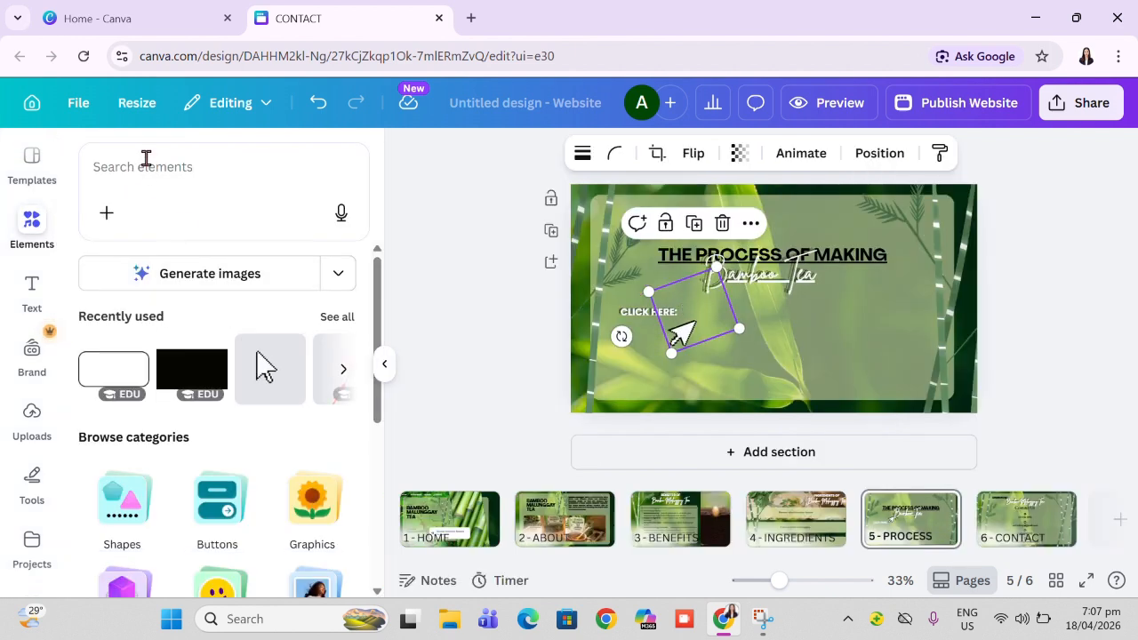
pyautogui.click(146, 158)
pyautogui.write('ARROW')
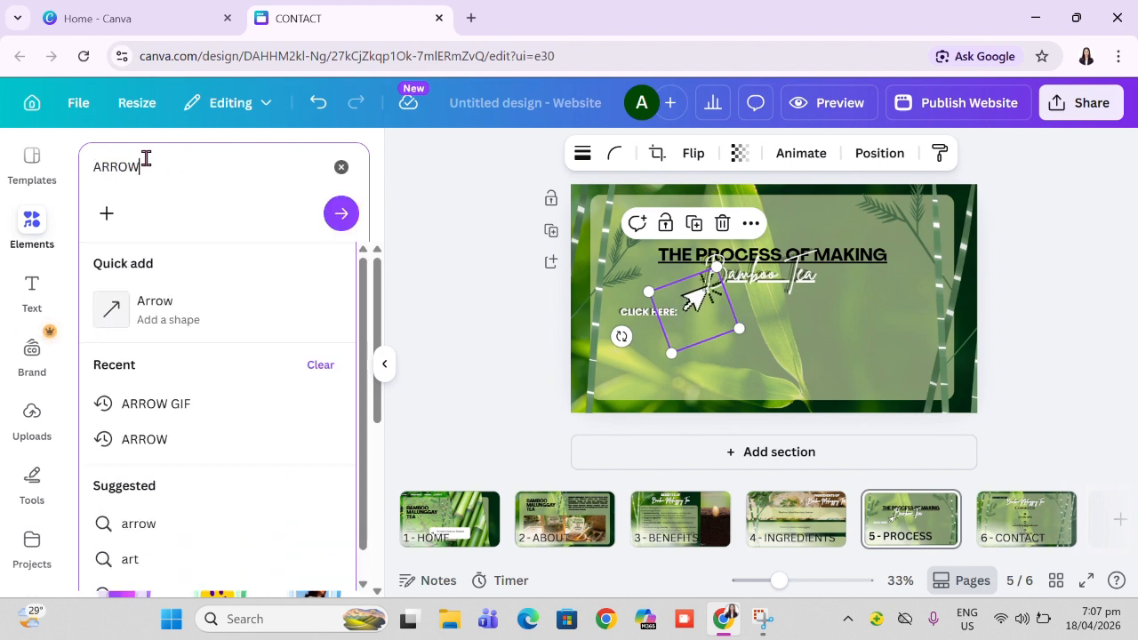
pyautogui.click(190, 401)
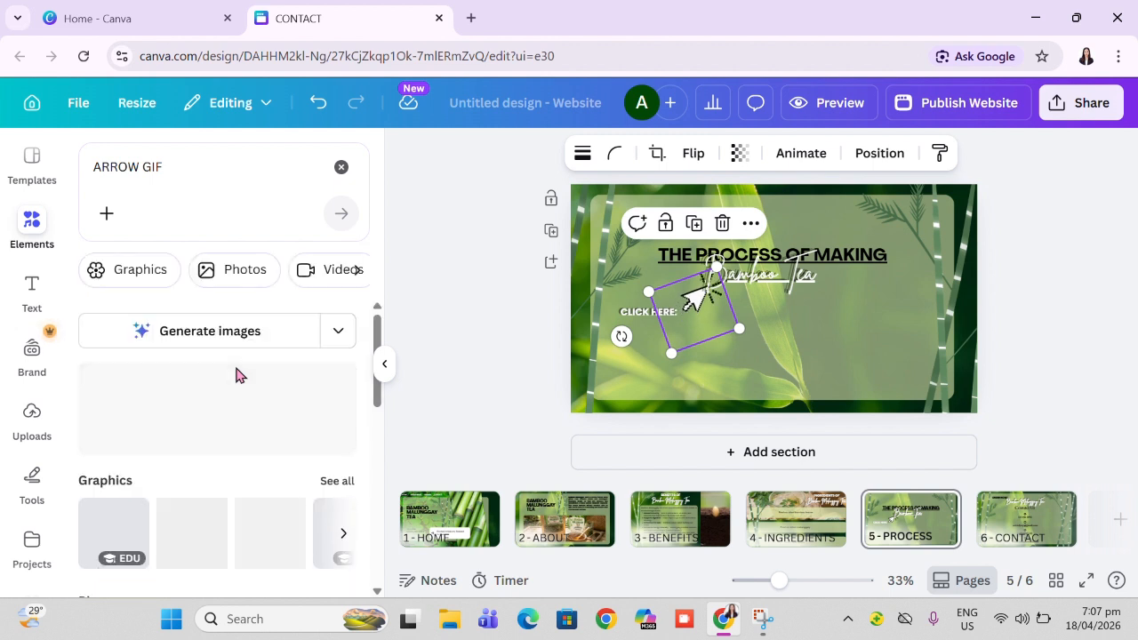
pyautogui.scroll(-1, 237, 373)
pyautogui.scroll(-1, 197, 458)
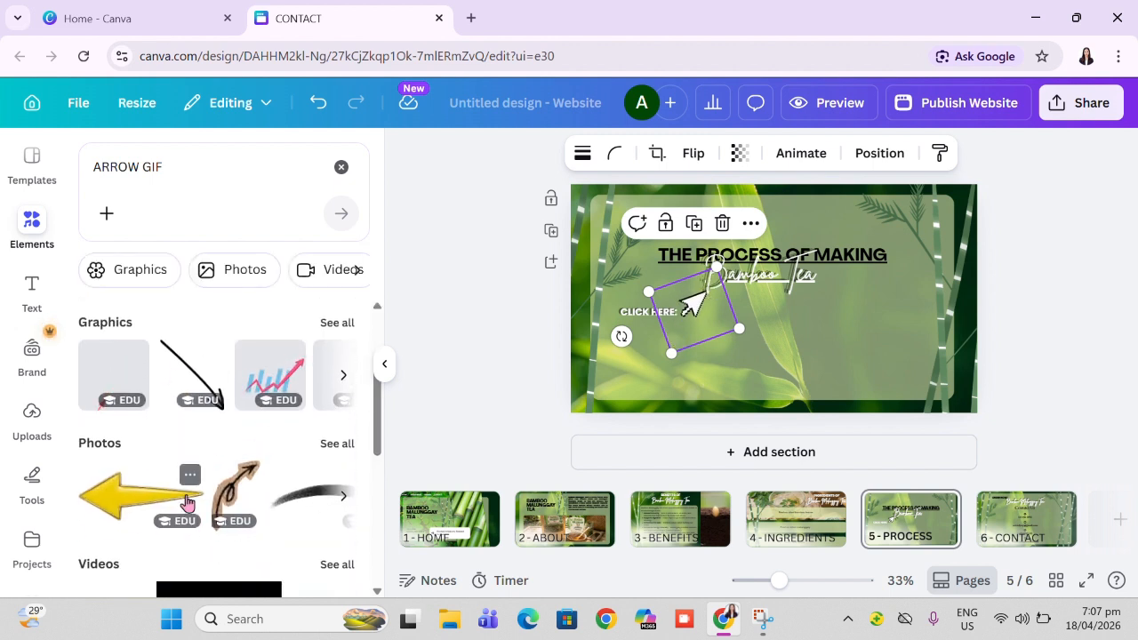
pyautogui.scroll(-2, 191, 475)
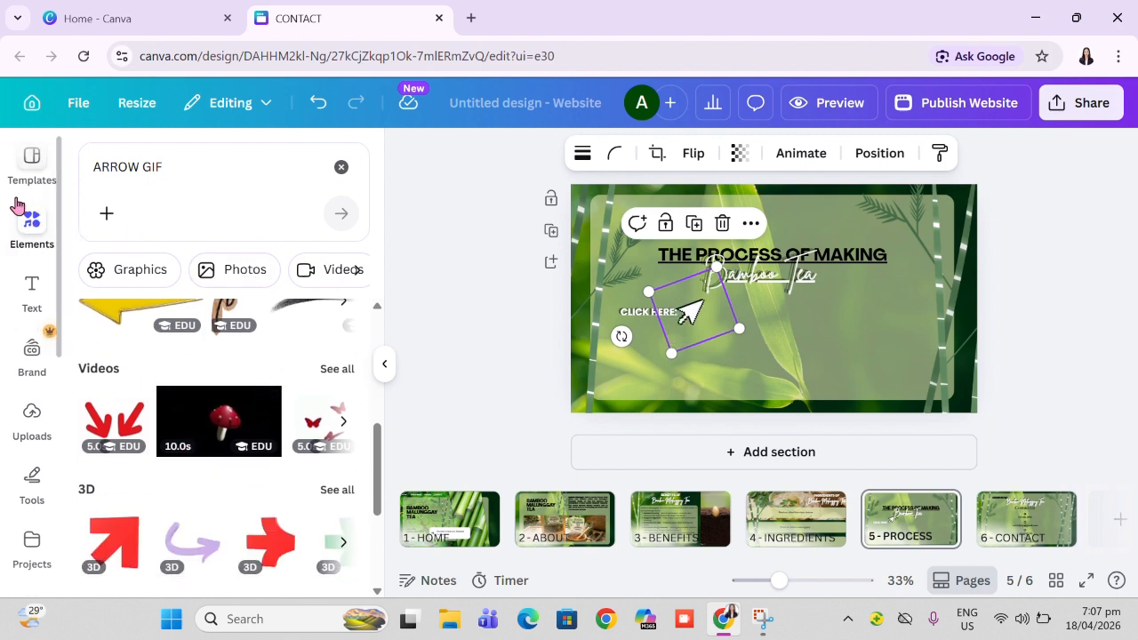
pyautogui.click(341, 168)
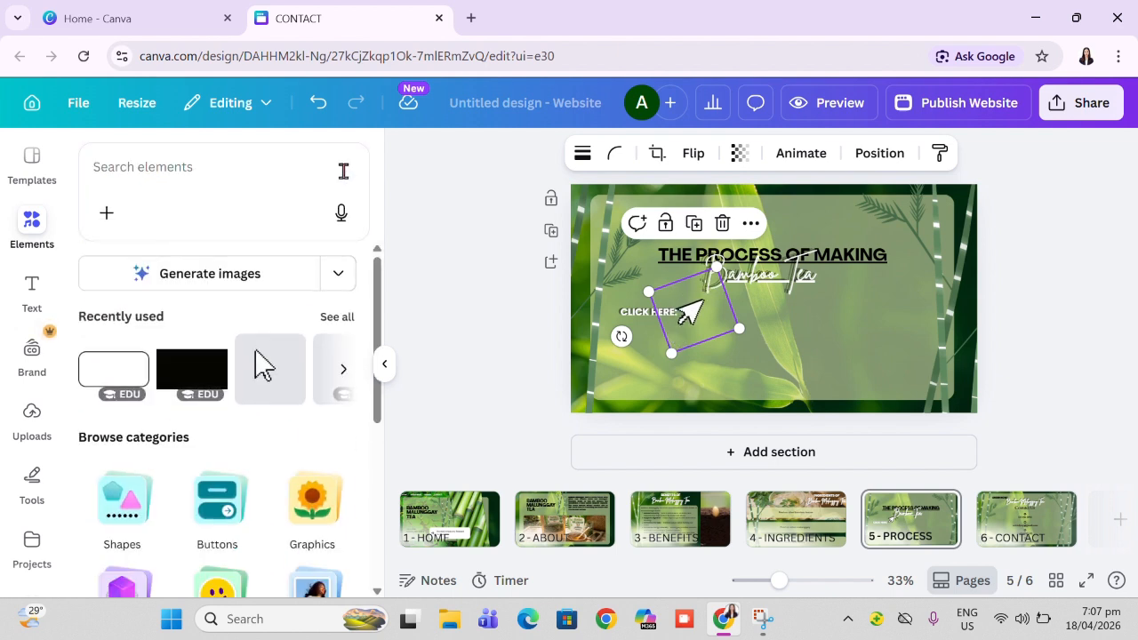
pyautogui.click(1023, 332)
pyautogui.click(385, 370)
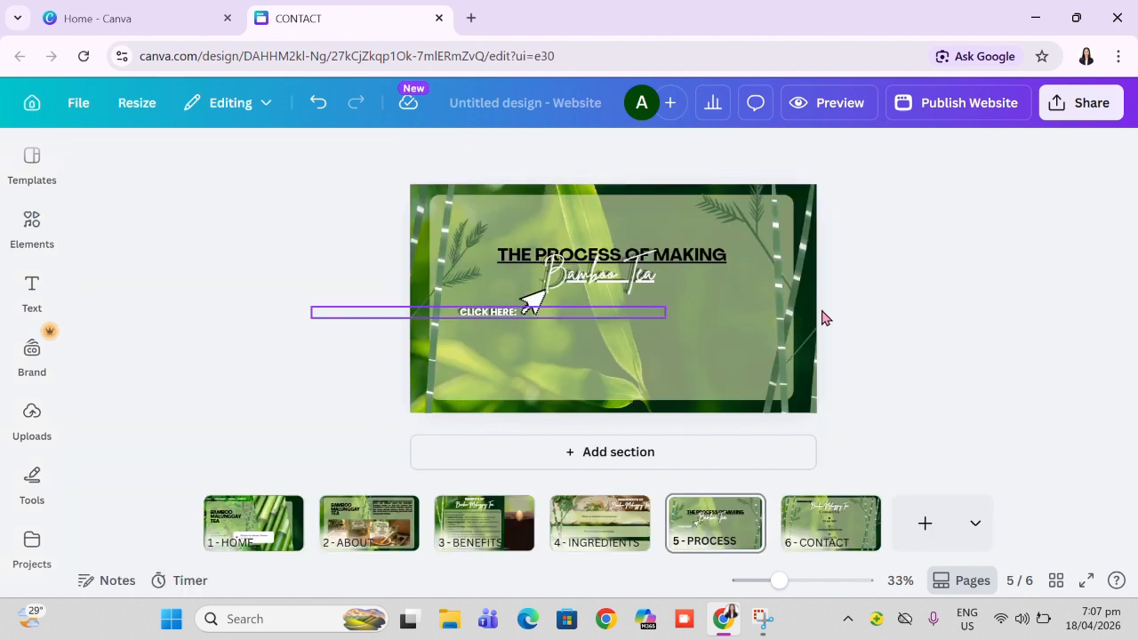
# Step: Select the words Bamboo Tea in the PROCESS page heading and open the link entry for them
pyautogui.click(606, 283)
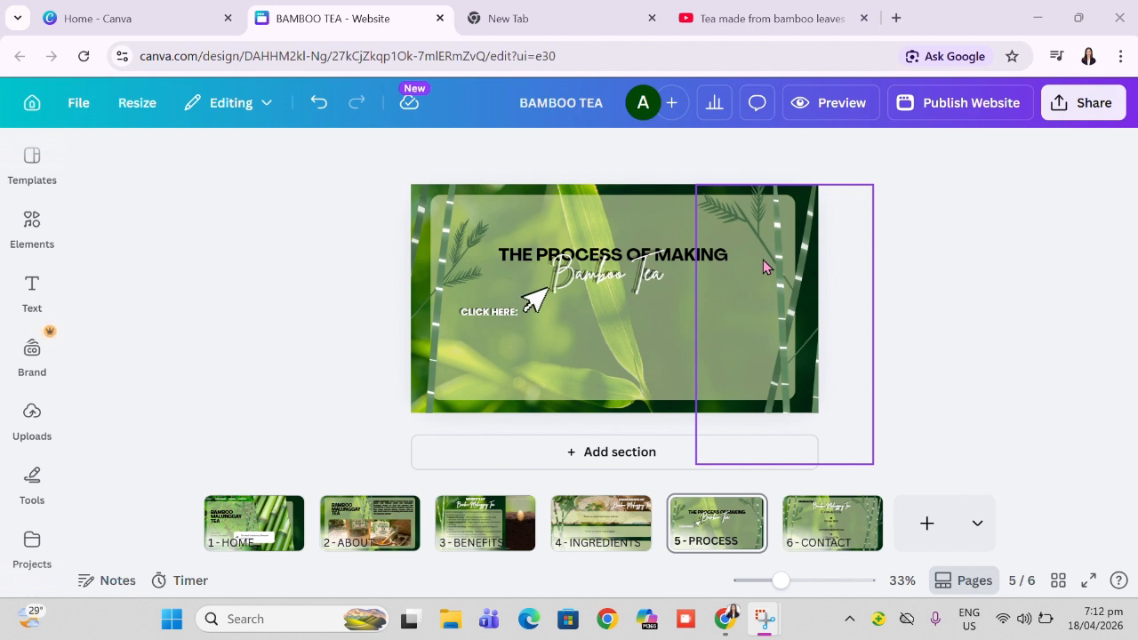
pyautogui.click(626, 274)
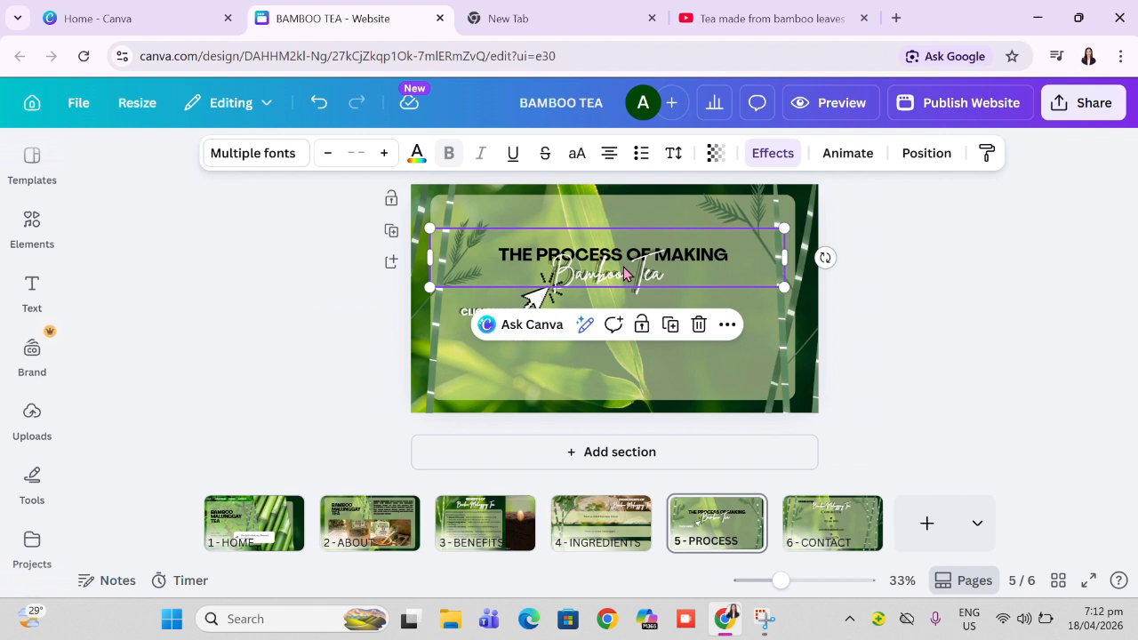
pyautogui.rightClick(625, 273)
pyautogui.click(583, 274)
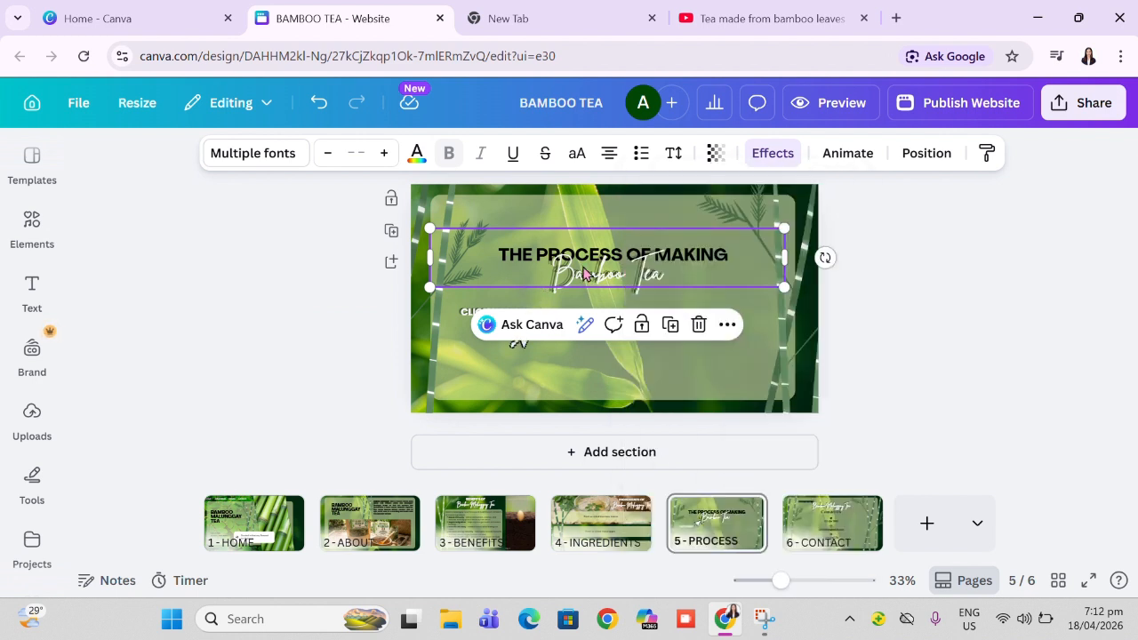
pyautogui.doubleClick(583, 270)
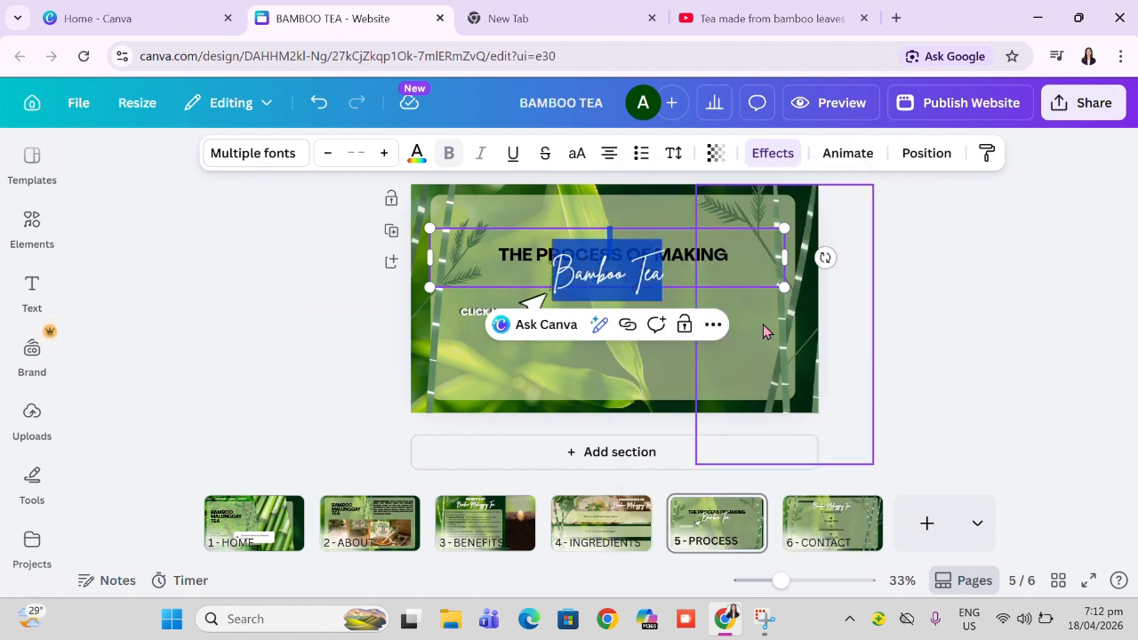
pyautogui.click(714, 328)
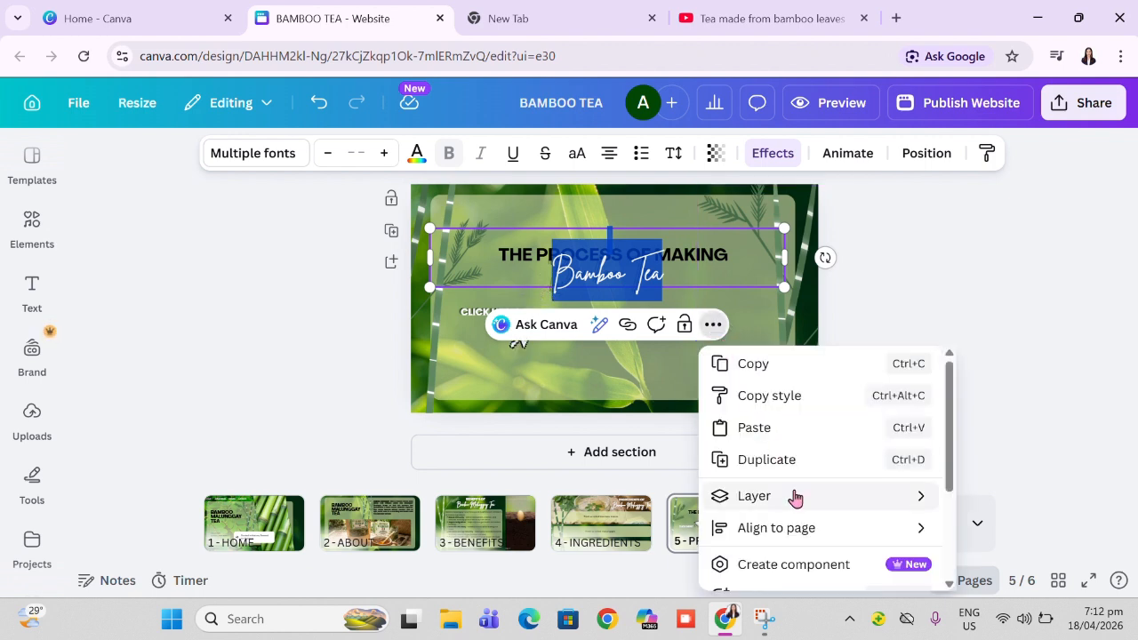
pyautogui.moveTo(792, 496)
pyautogui.scroll(-1, 795, 498)
pyautogui.scroll(-2, 794, 498)
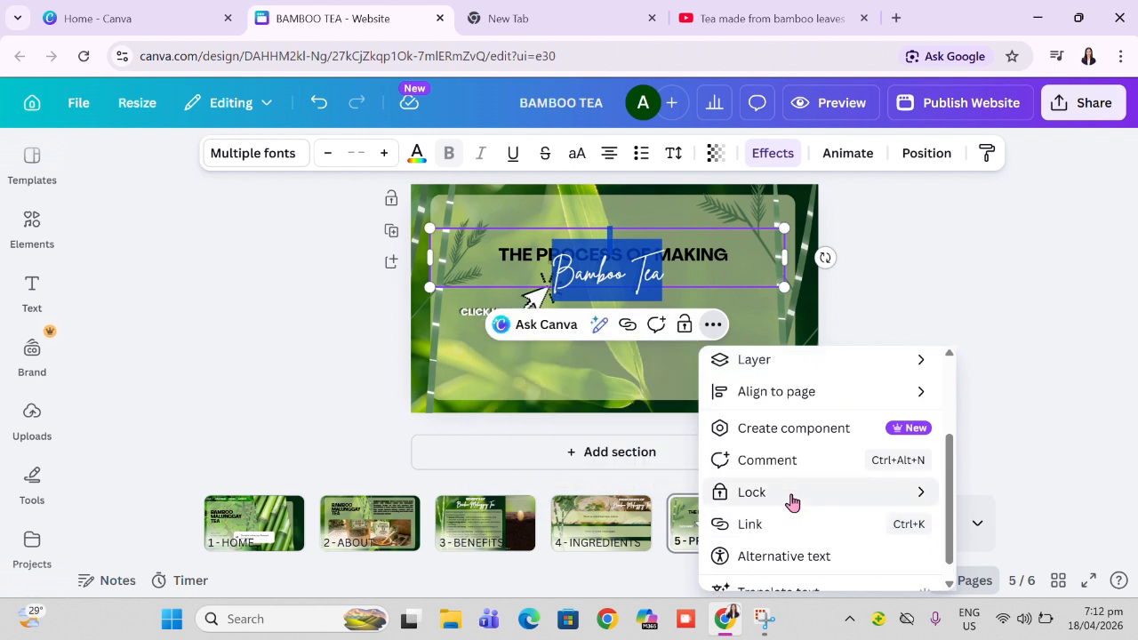
pyautogui.click(786, 525)
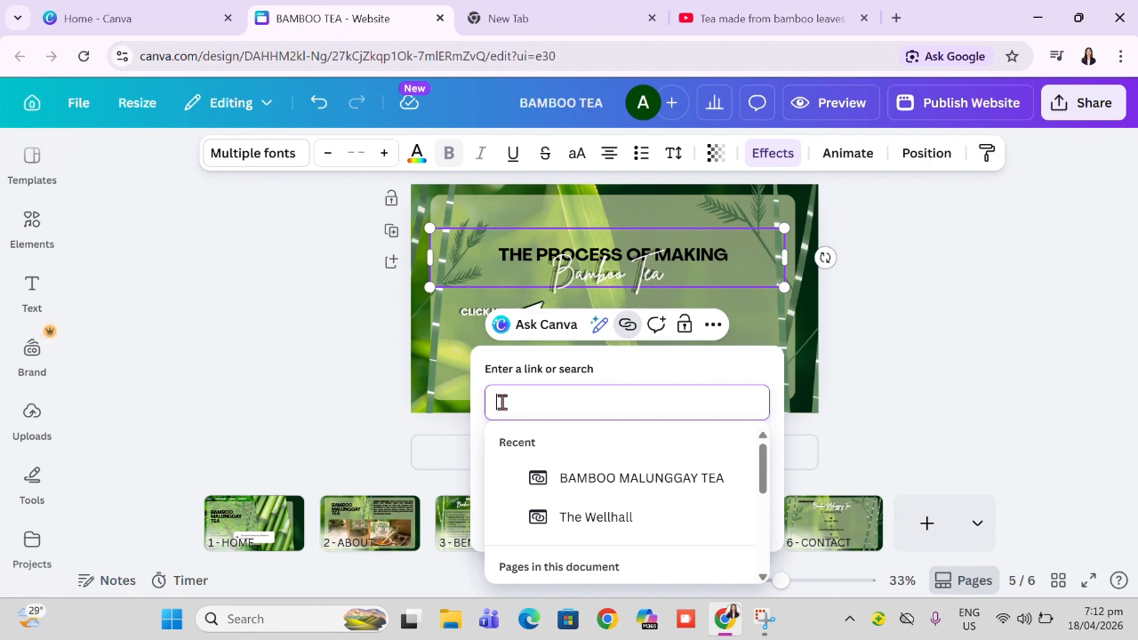
pyautogui.rightClick(501, 403)
# Step: Switch to the YouTube video "Tea made from bamboo leaves", pause it and copy its web address
pyautogui.click(779, 15)
pyautogui.click(773, 15)
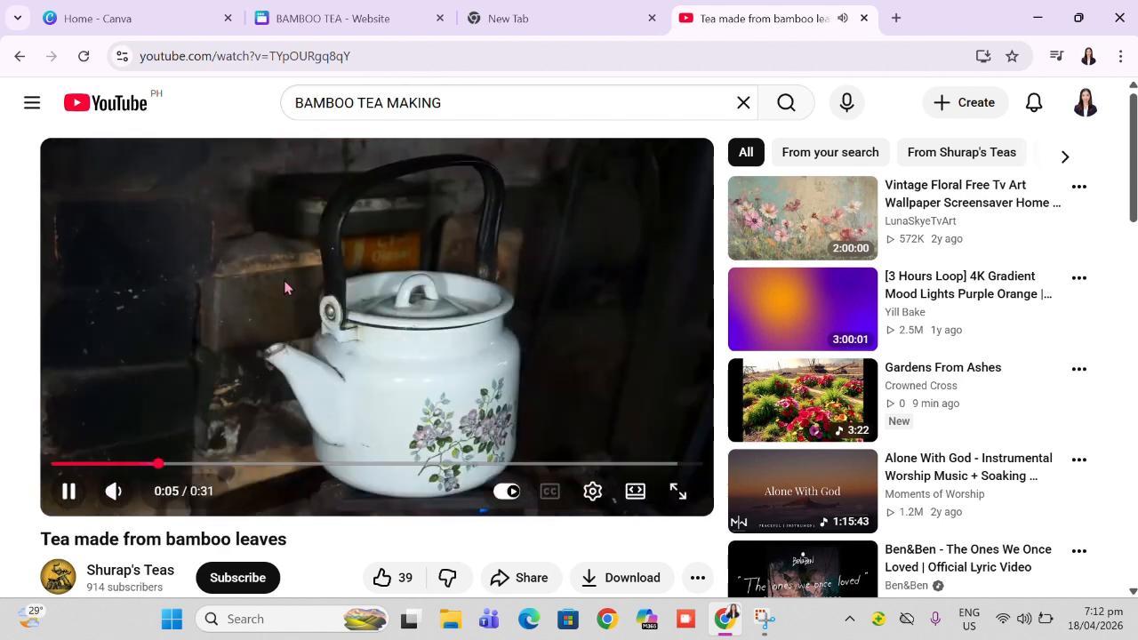
pyautogui.click(68, 493)
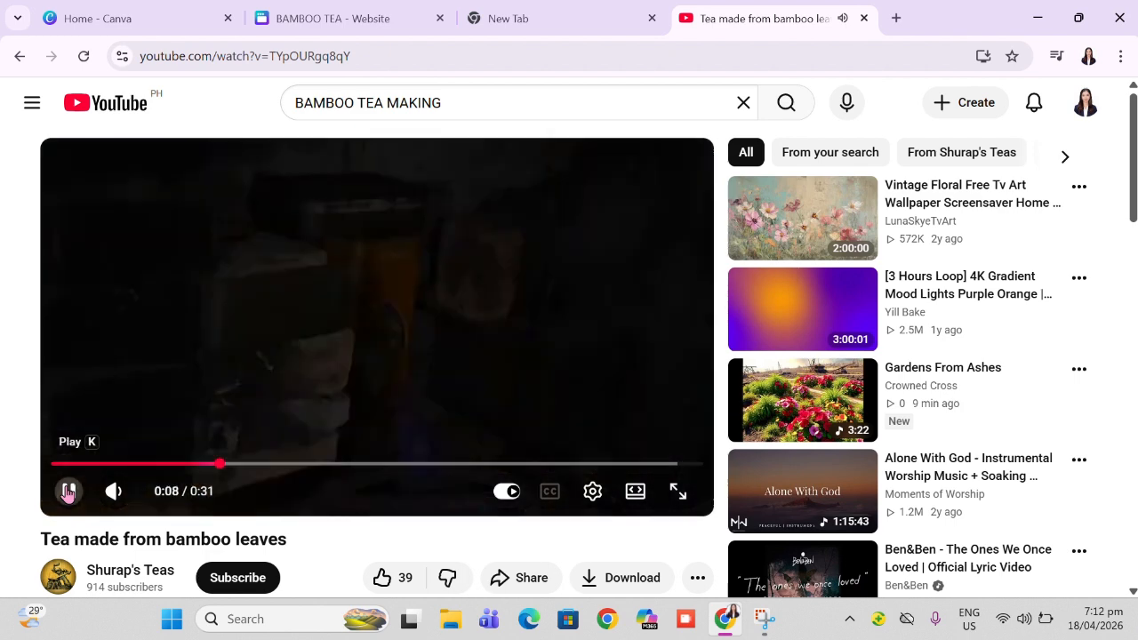
pyautogui.click(289, 56)
pyautogui.rightClick(289, 56)
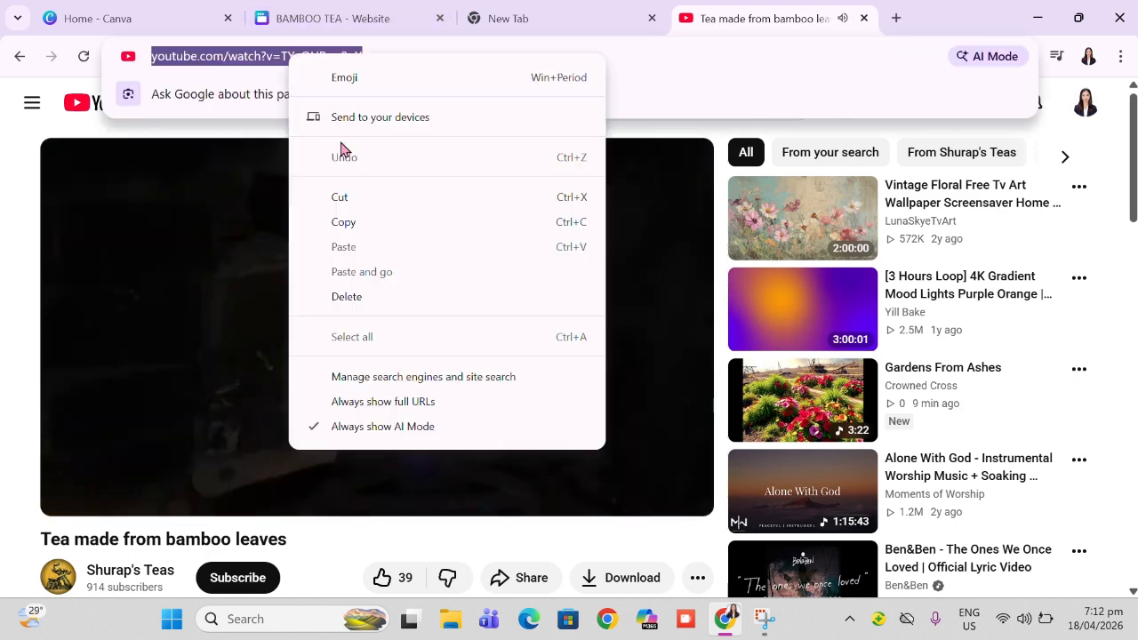
pyautogui.click(338, 222)
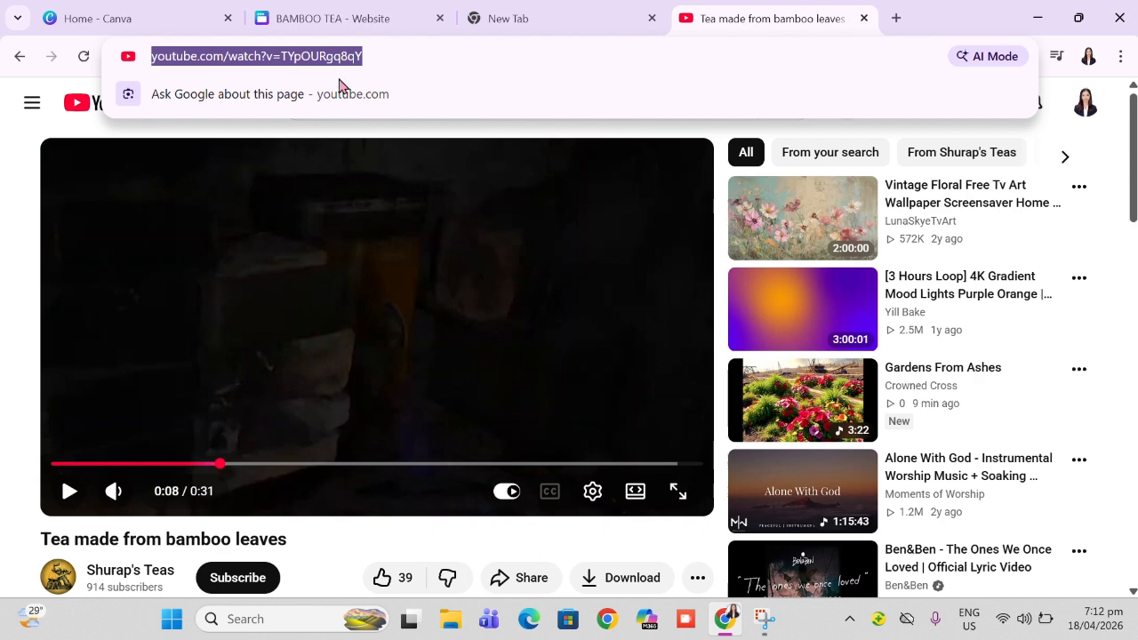
# Step: Return to the Canva design and link the words Bamboo Tea to the copied YouTube video address
pyautogui.click(334, 17)
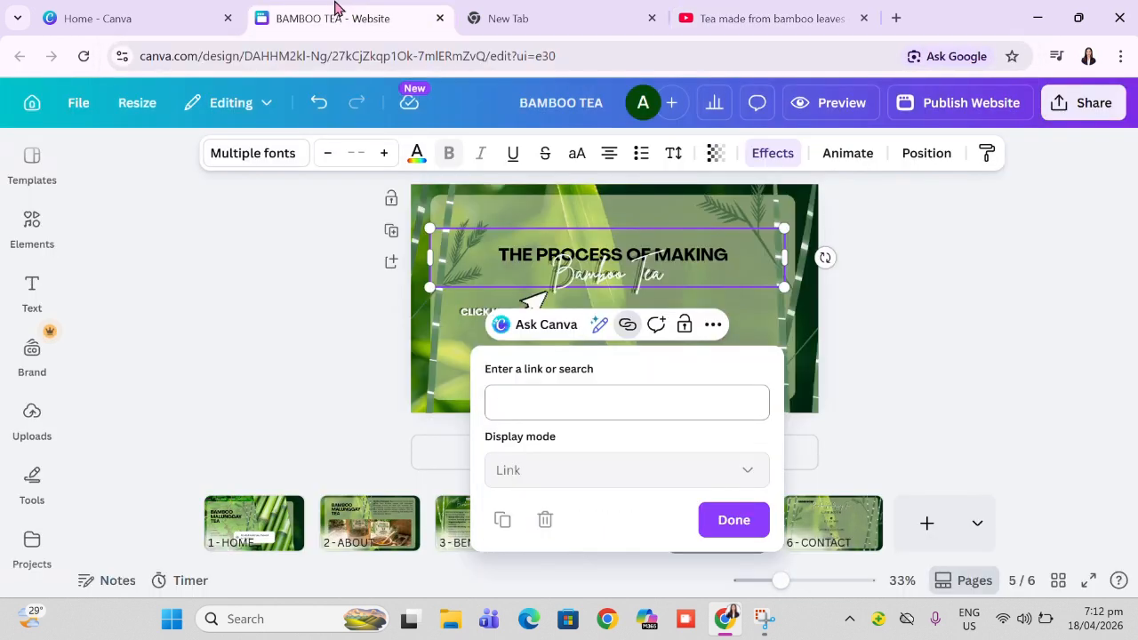
pyautogui.rightClick(557, 410)
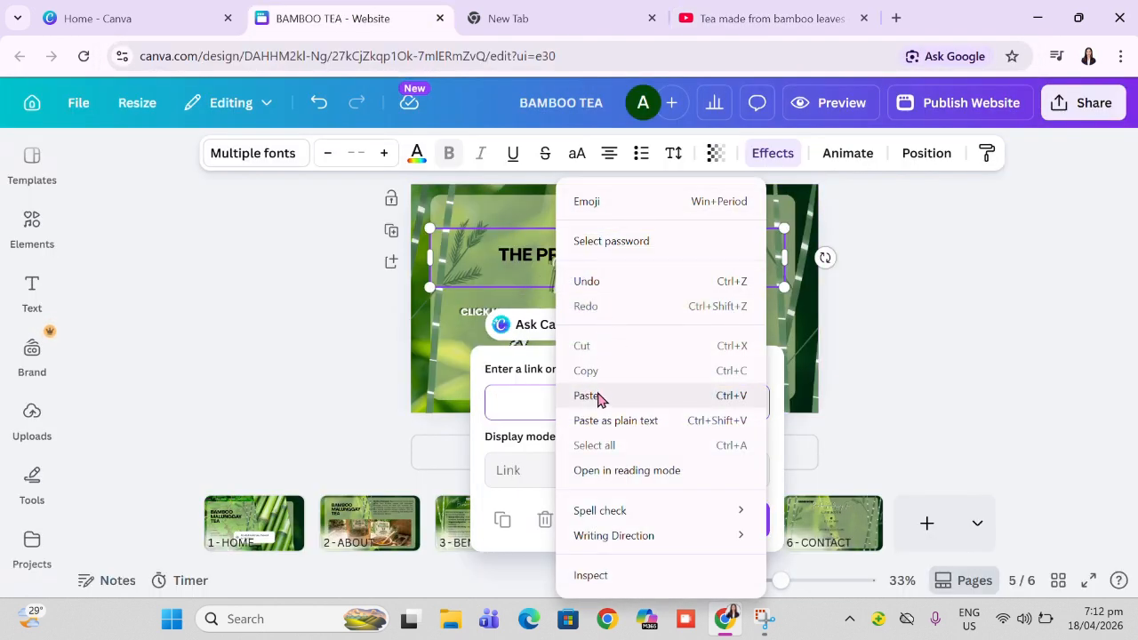
pyautogui.click(589, 395)
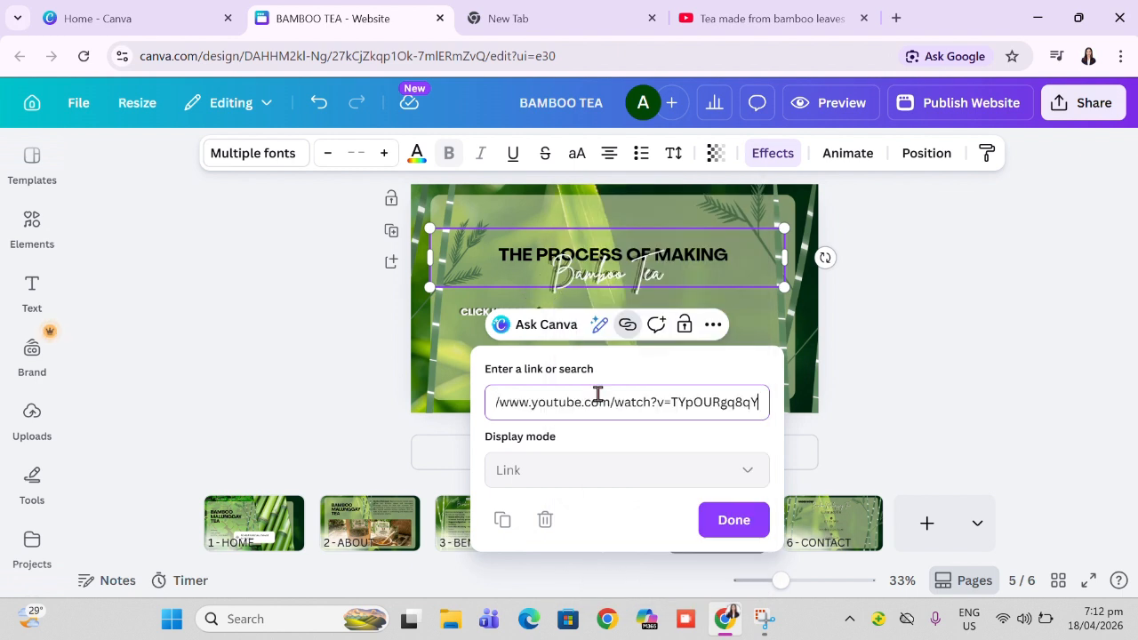
pyautogui.click(757, 532)
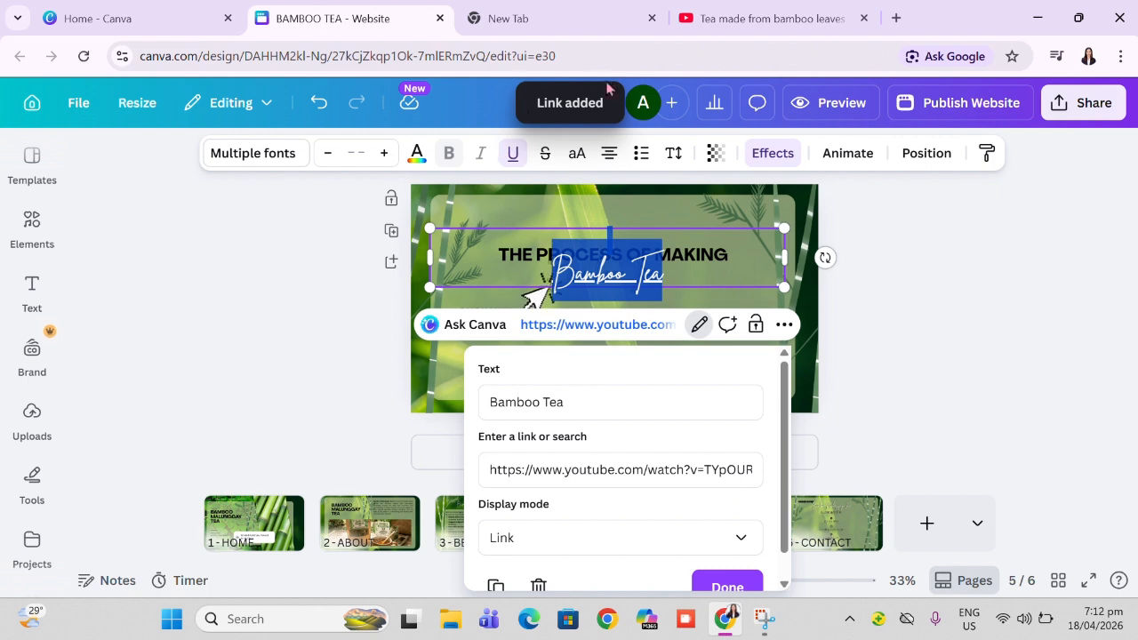
pyautogui.click(932, 332)
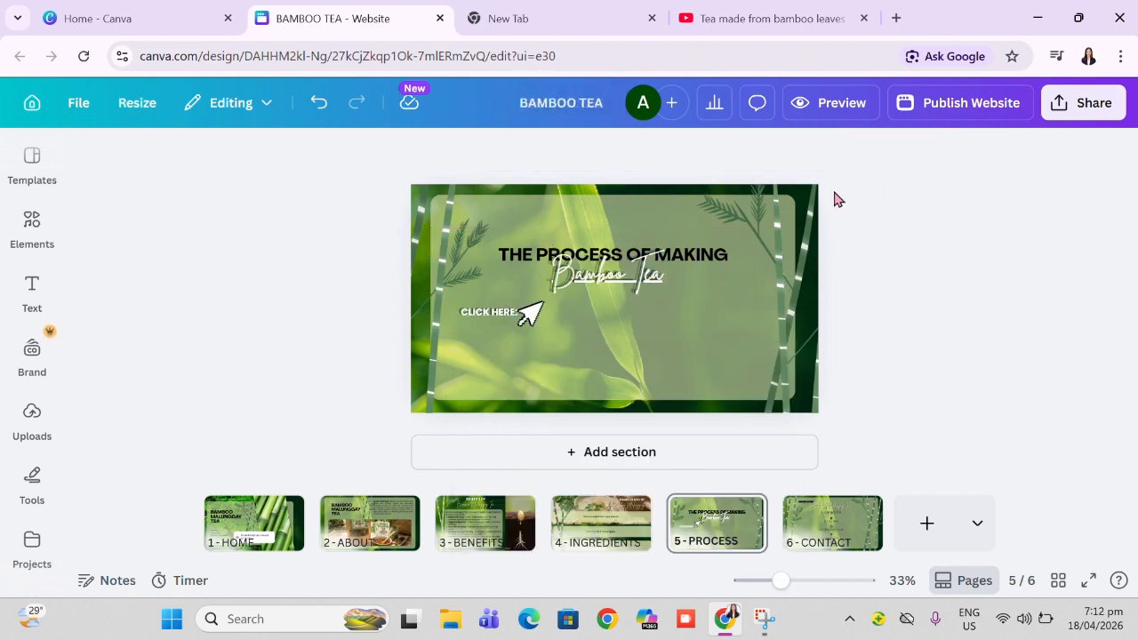
# Step: Preview the website, go to its PROCESS section and follow the Bamboo Tea link
pyautogui.click(849, 104)
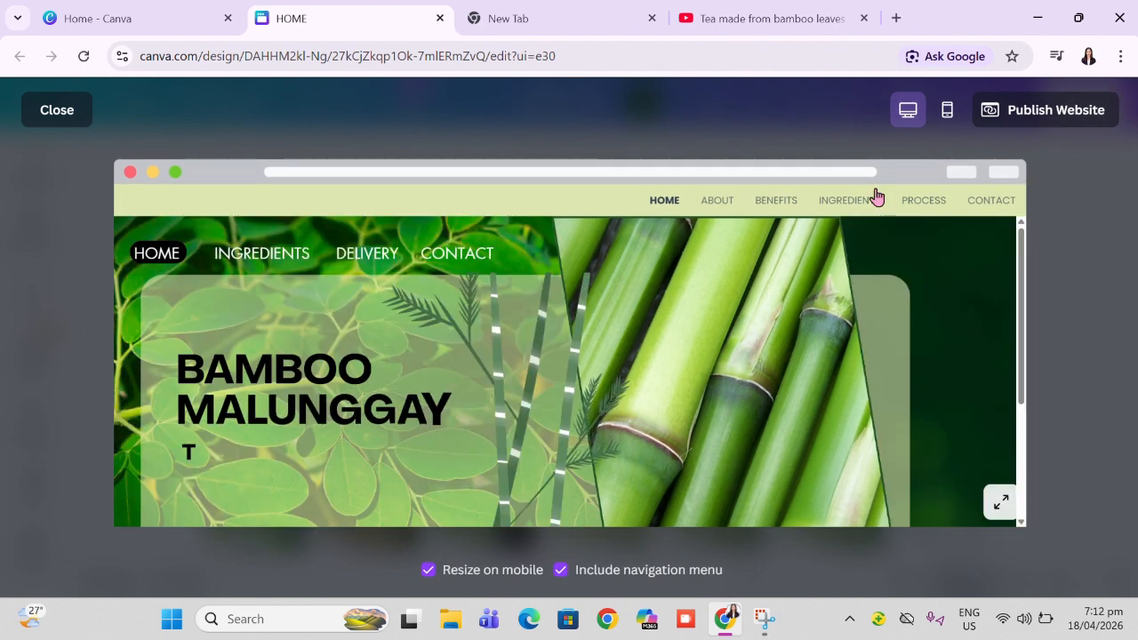
pyautogui.click(924, 203)
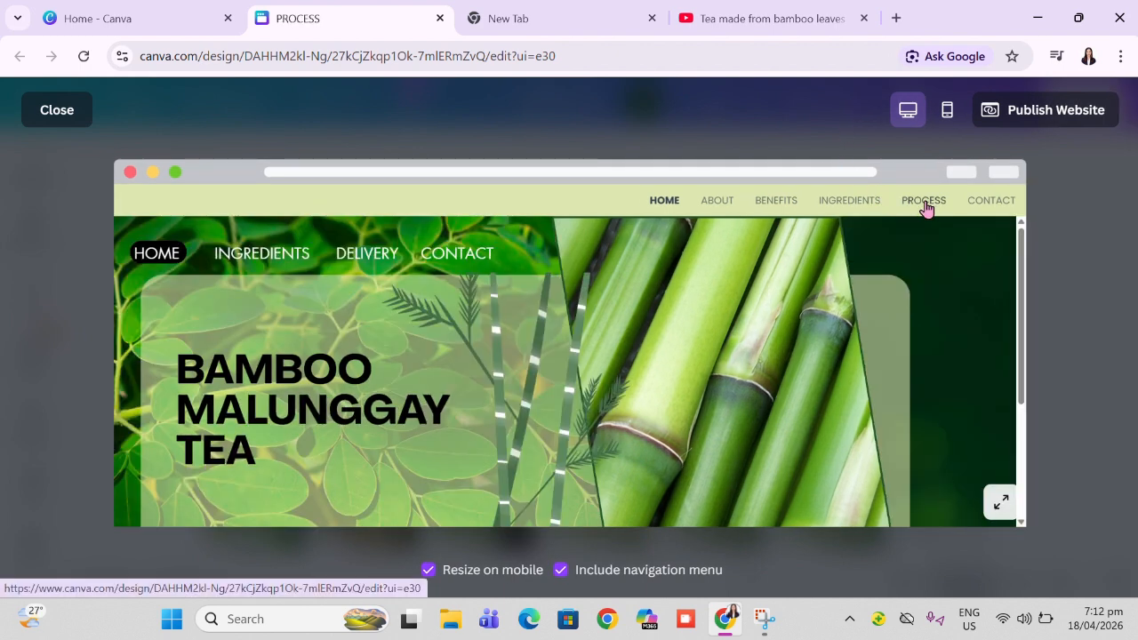
pyautogui.scroll(-1, 722, 394)
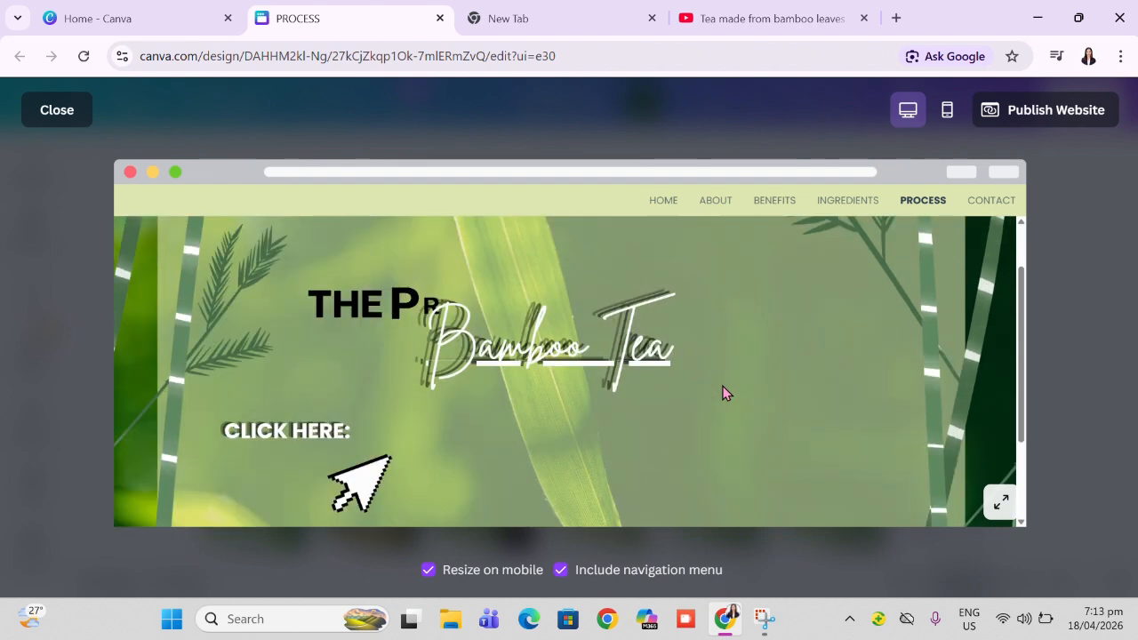
pyautogui.click(502, 353)
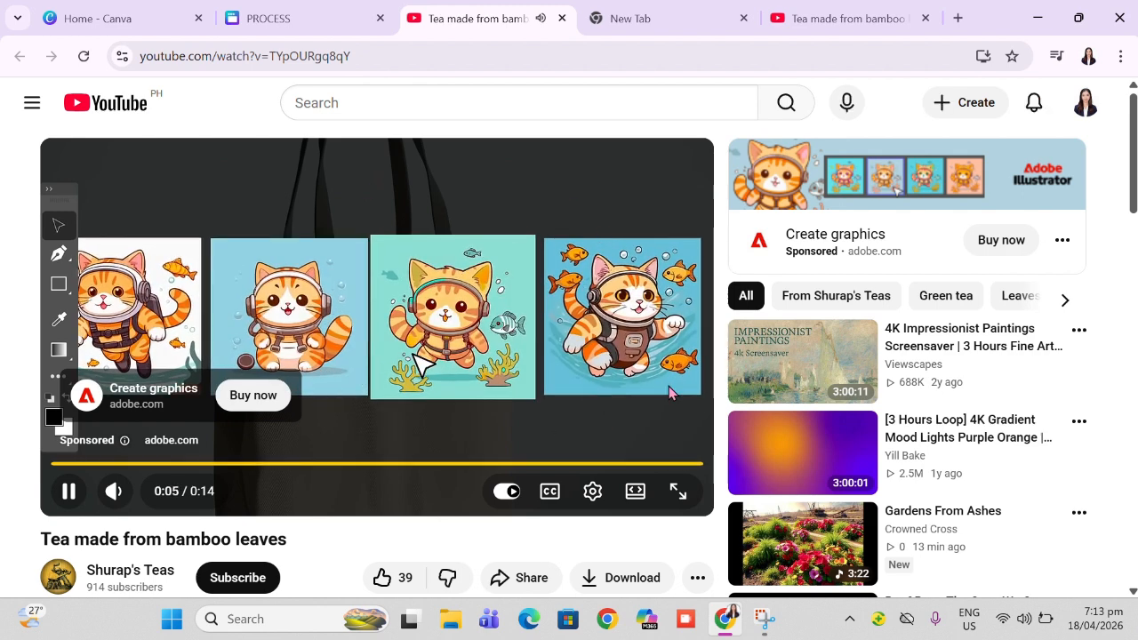
# Step: Skip the ad and pause the linked video, then return to Canva and close the website preview
pyautogui.click(647, 438)
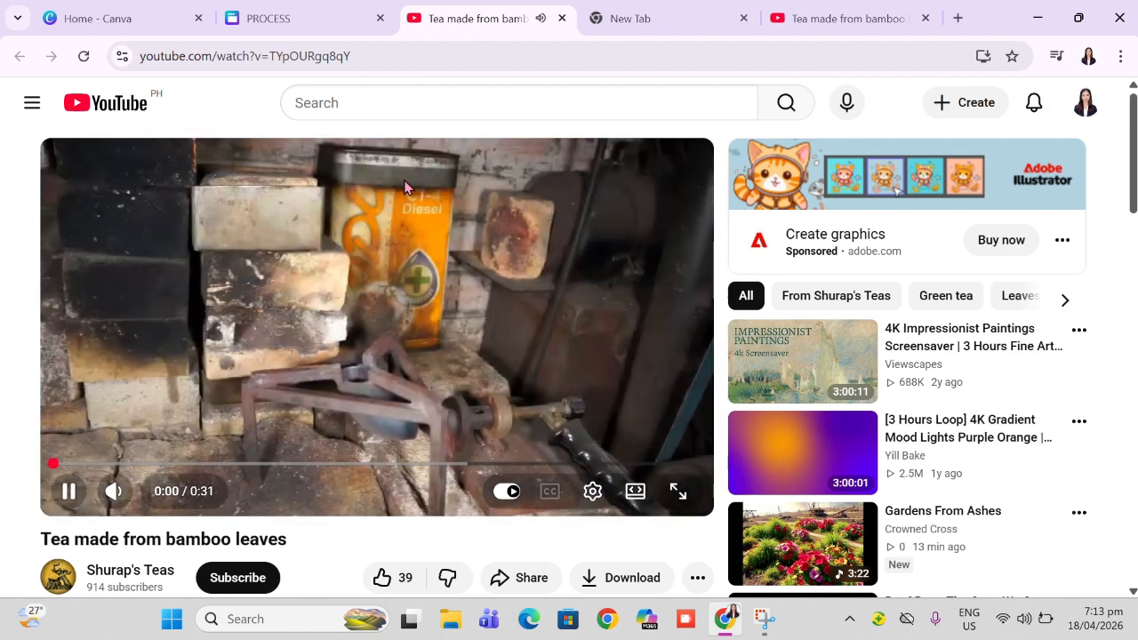
pyautogui.click(397, 352)
pyautogui.click(263, 11)
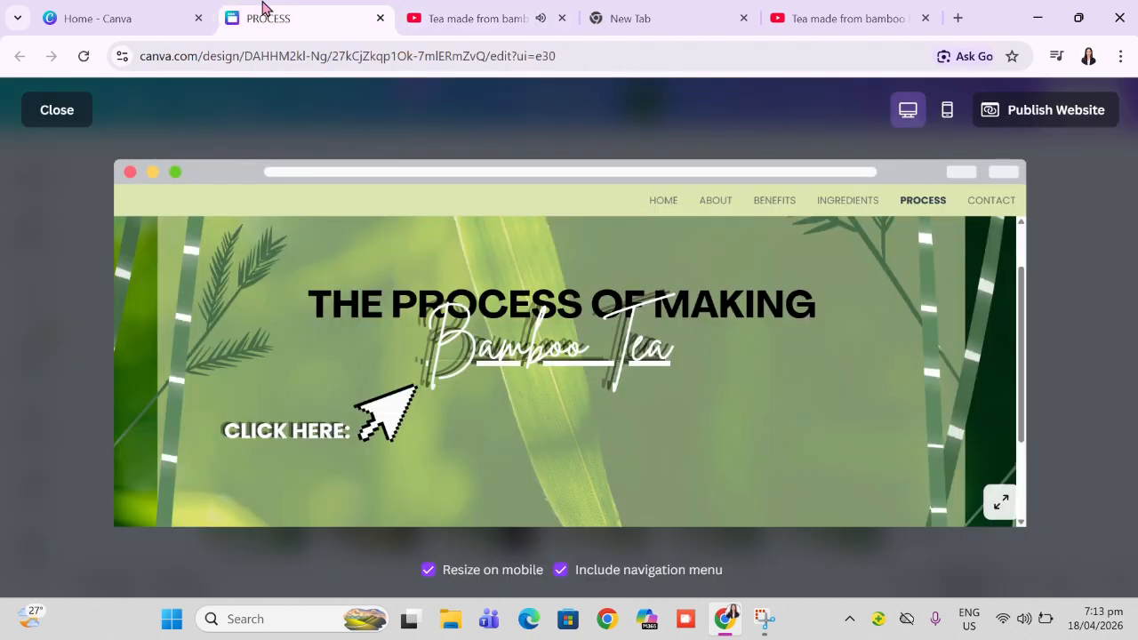
pyautogui.click(78, 116)
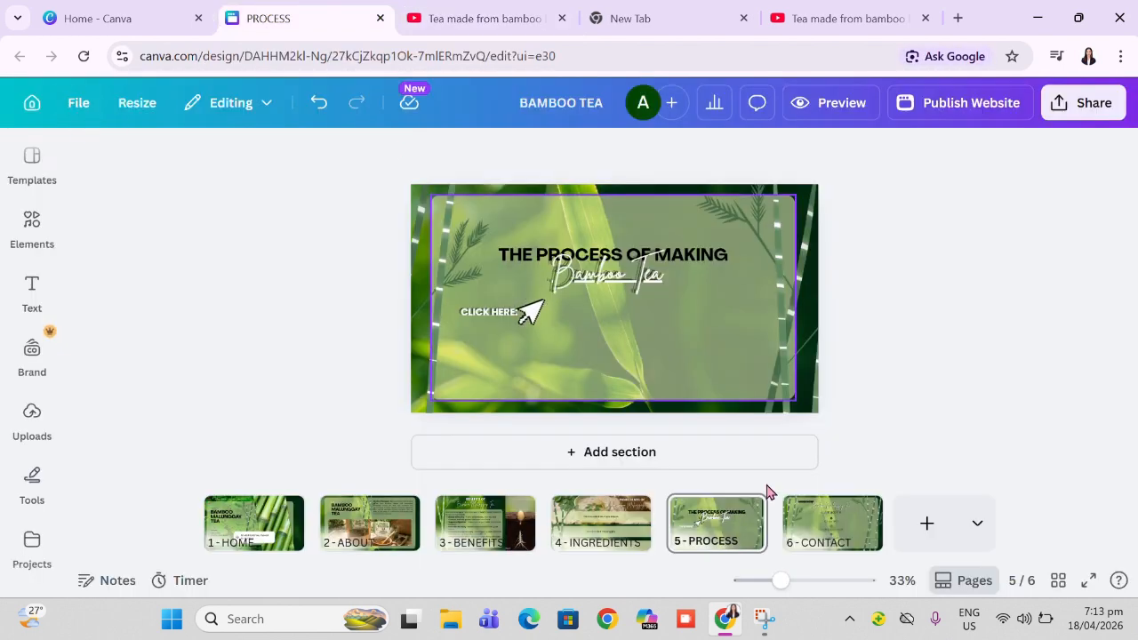
# Step: Open the CONTACT page and select the ORDER NOW heading, the line under the location and the location text in turn
pyautogui.click(809, 515)
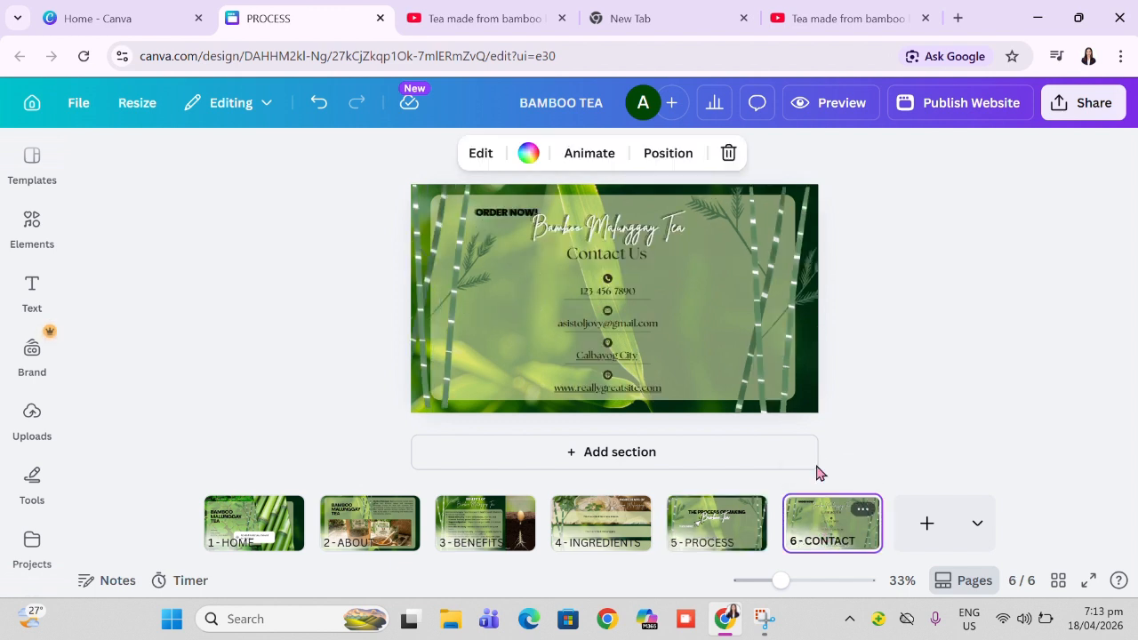
pyautogui.click(488, 220)
pyautogui.click(527, 231)
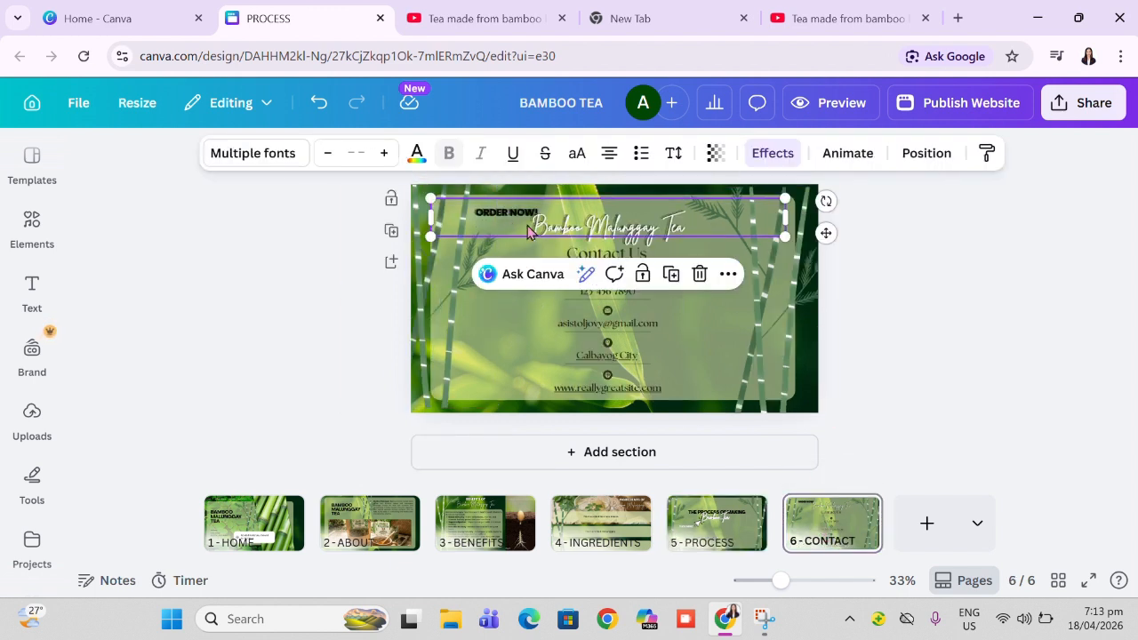
pyautogui.click(610, 362)
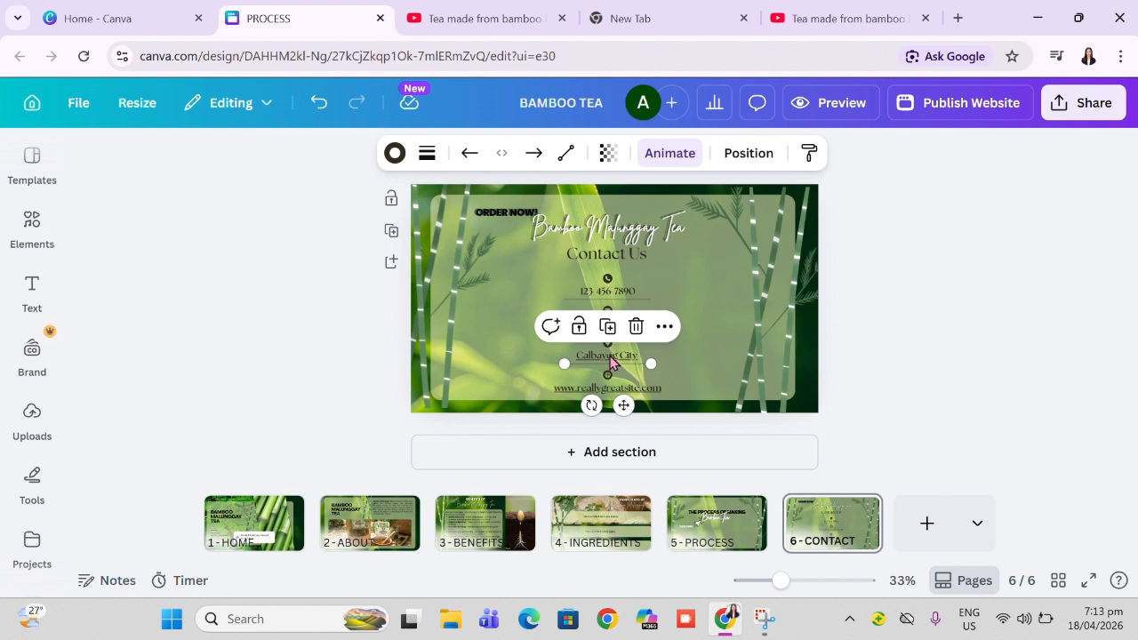
pyautogui.click(605, 357)
pyautogui.click(956, 359)
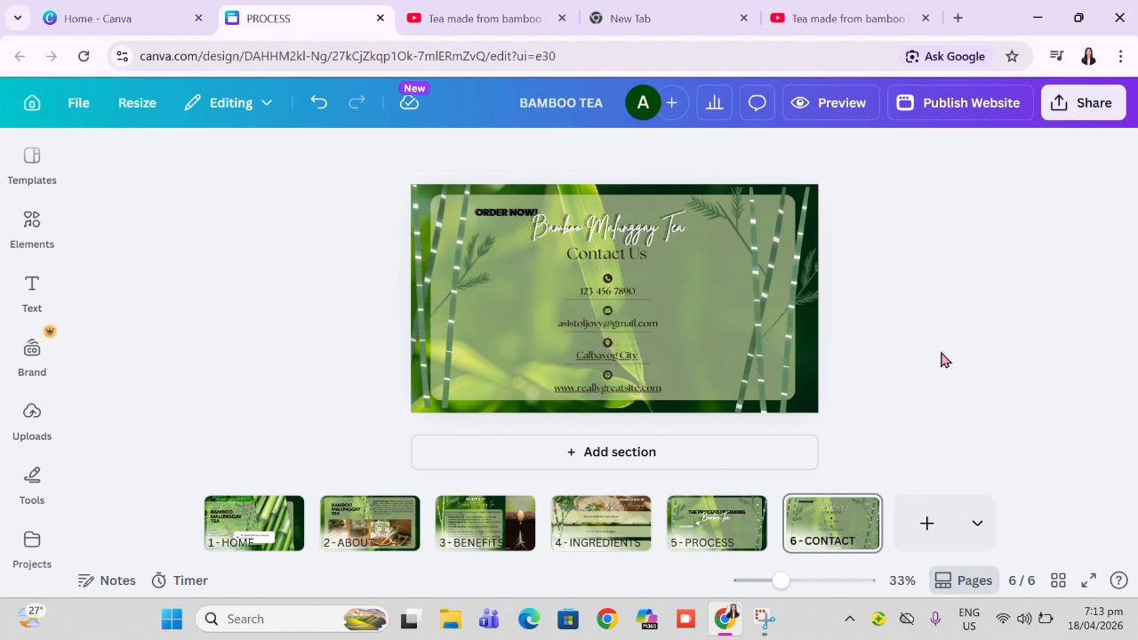
# Step: Try linking the e-mail address on the CONTACT page to the text FACEBOOK/INSTA ACC/TIKTOK. ETC, then clear the link entry
pyautogui.click(601, 327)
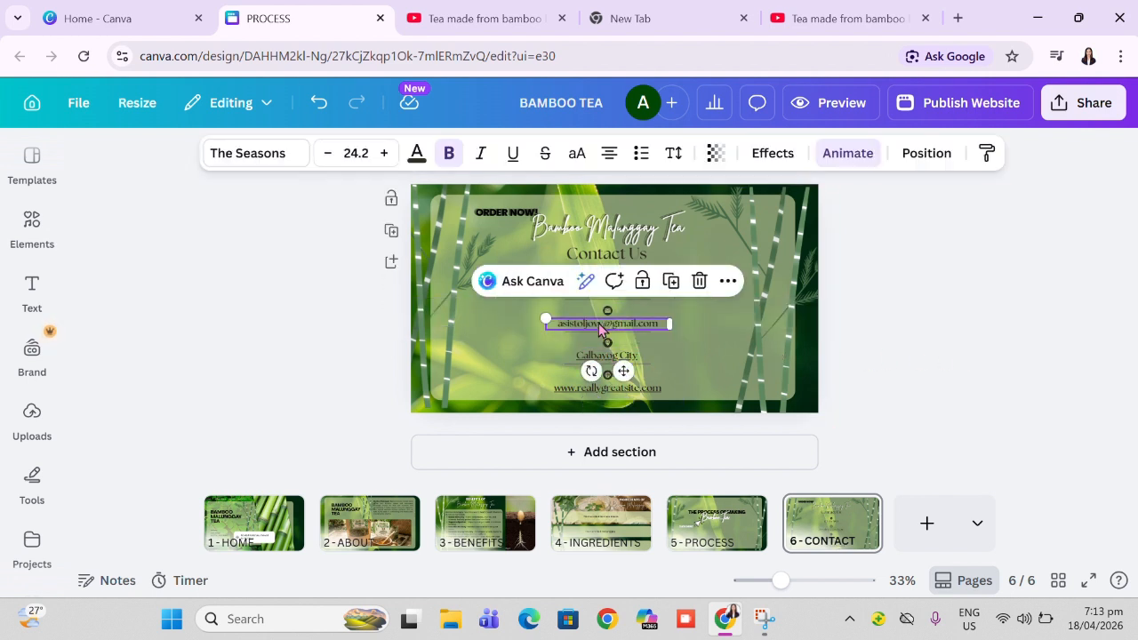
pyautogui.click(728, 281)
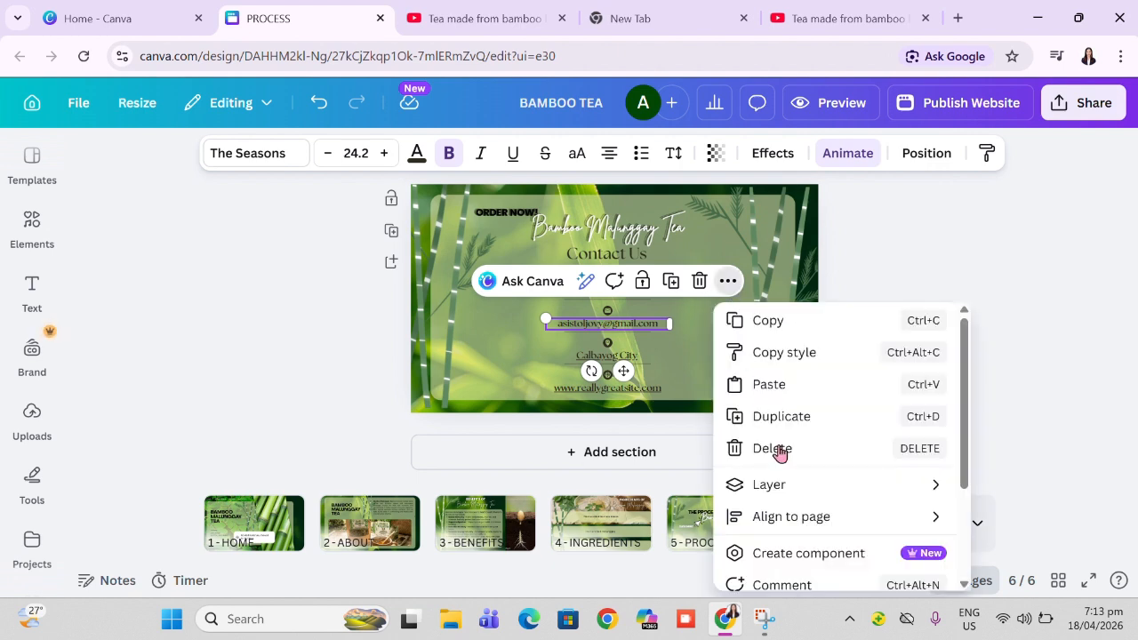
pyautogui.scroll(-2, 805, 489)
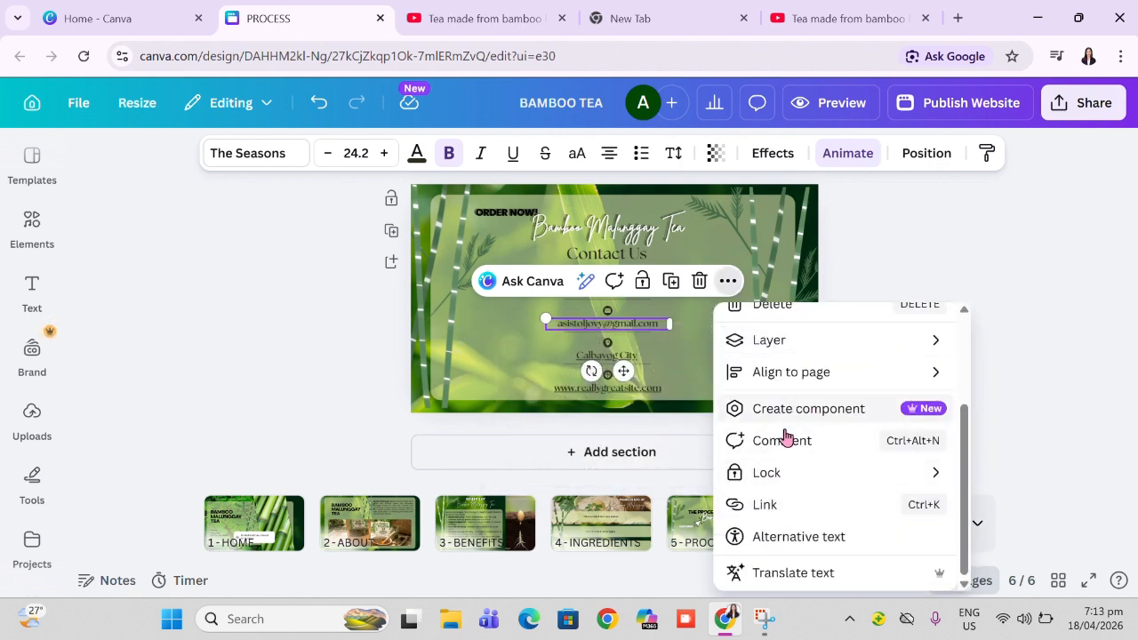
pyautogui.click(786, 521)
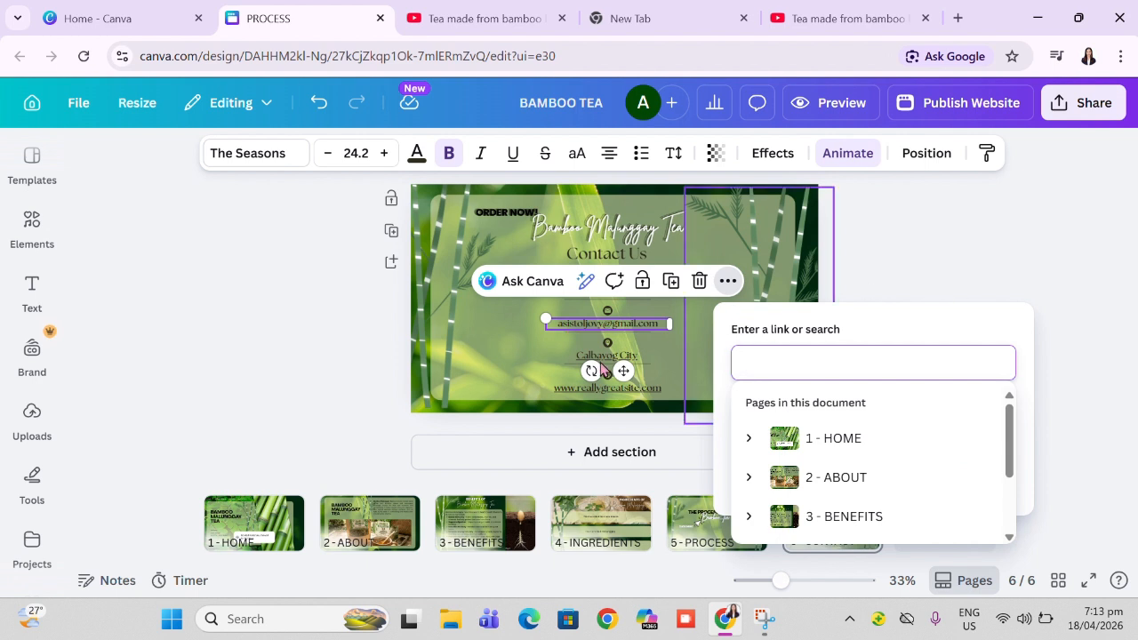
pyautogui.write('FAC')
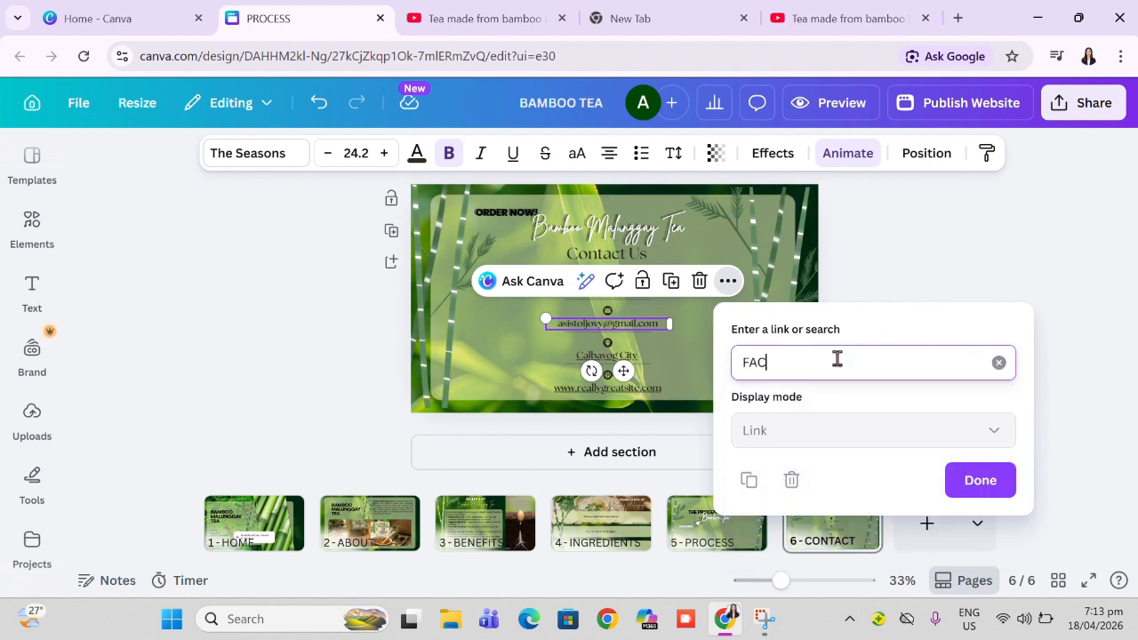
pyautogui.write('EBOOK')
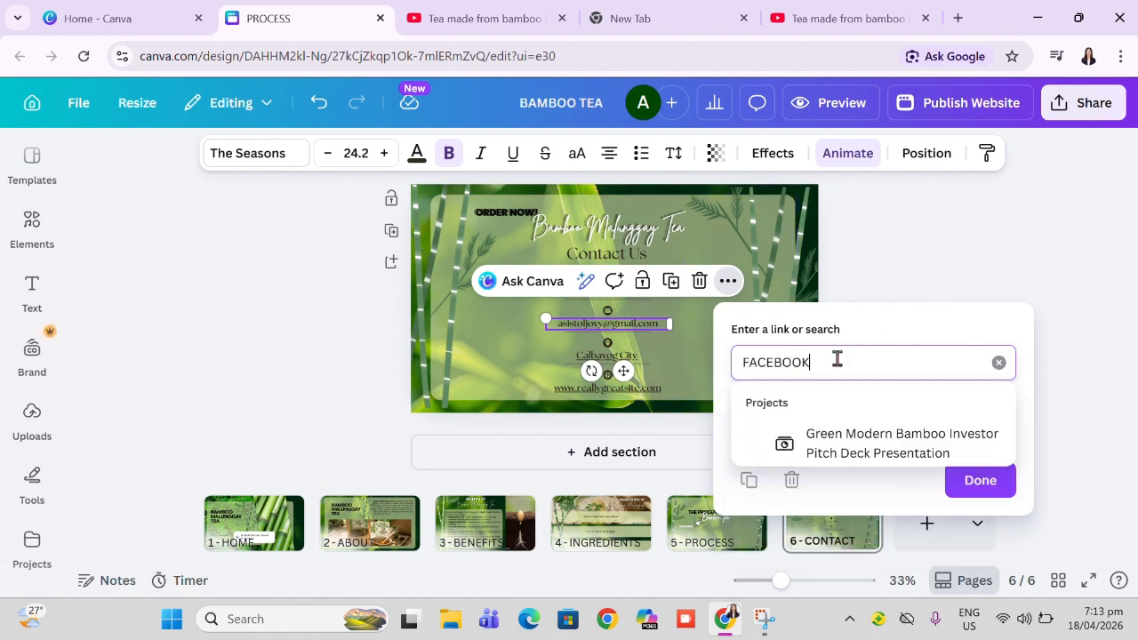
pyautogui.write('/INS')
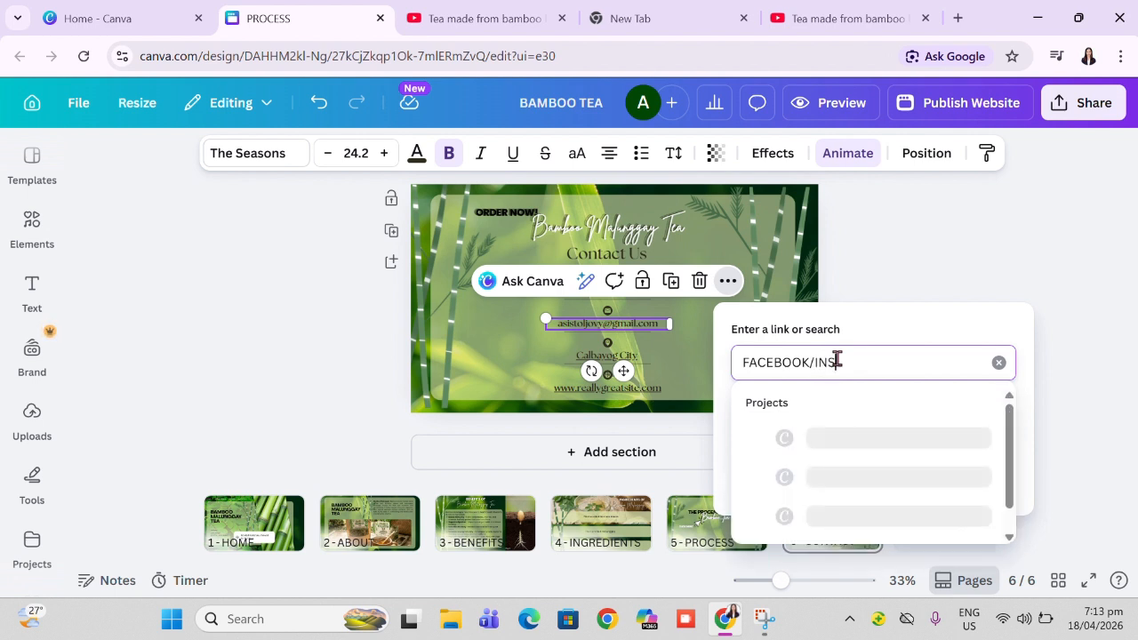
pyautogui.write('TA ACC/TIKTOK')
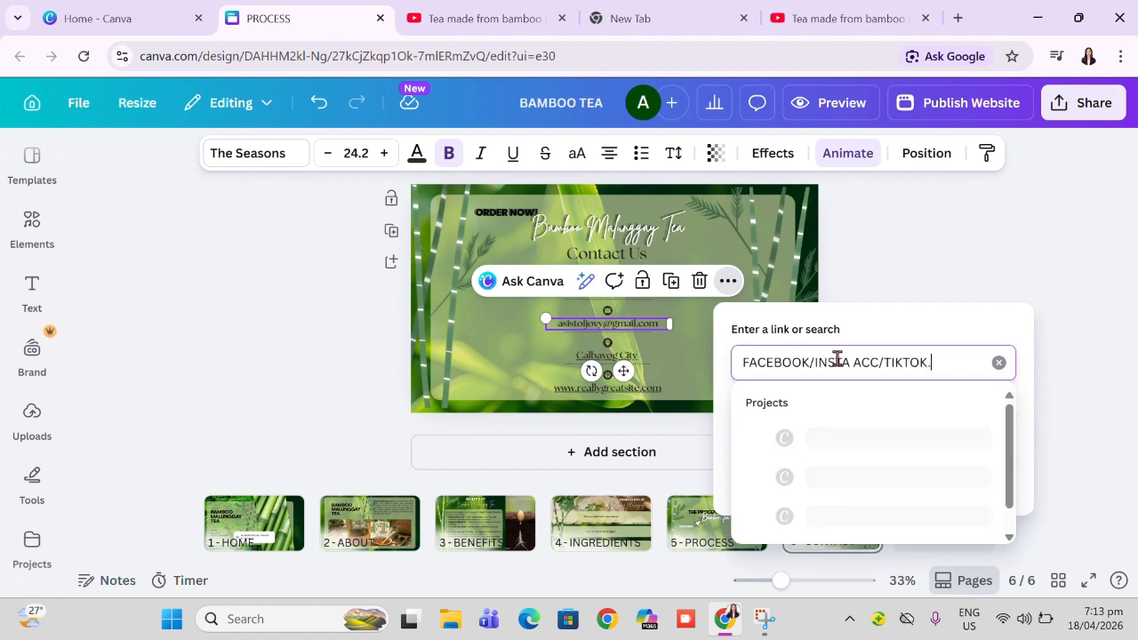
pyautogui.write('. ETC')
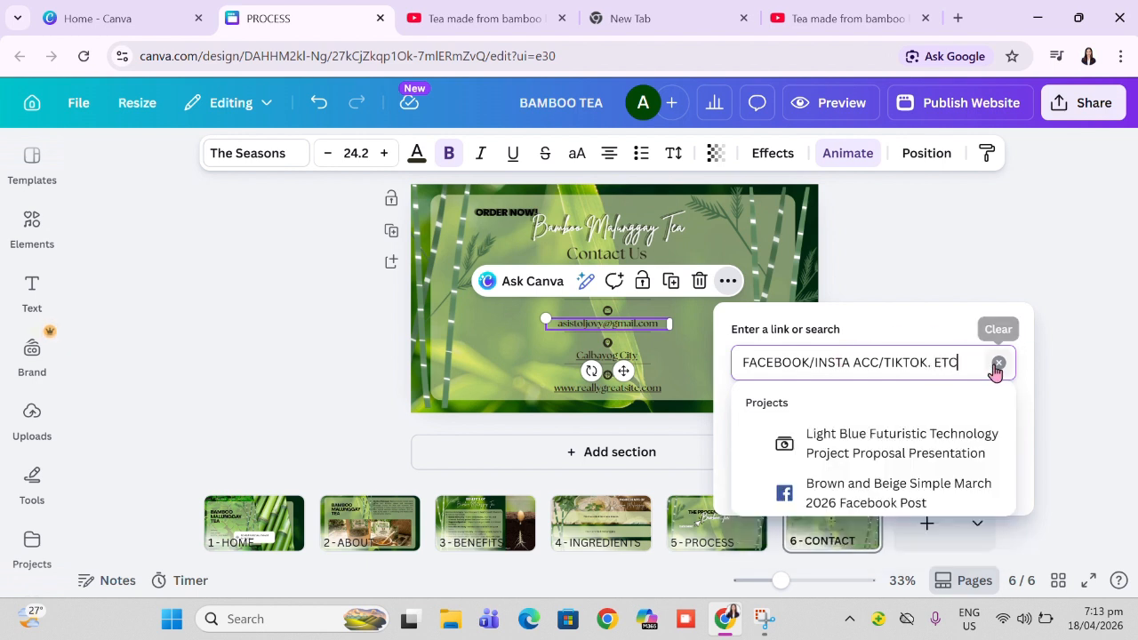
pyautogui.click(998, 362)
pyautogui.click(1075, 281)
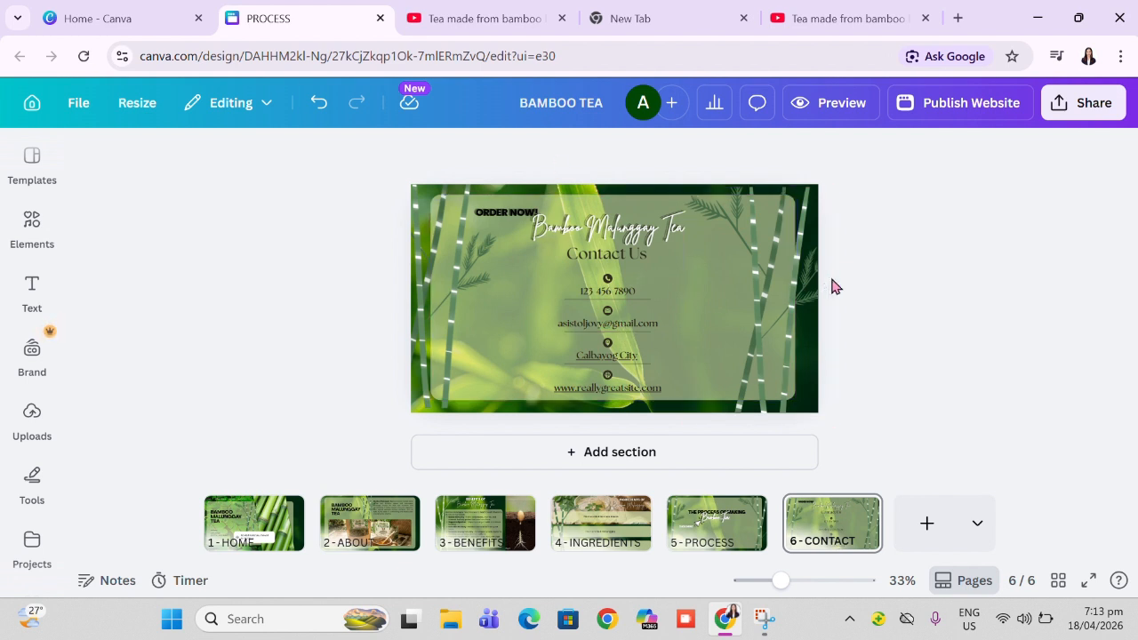
# Step: Preview the website, visit its ABOUT and BENEFITS pages from the site navigation, and close the preview
pyautogui.click(812, 105)
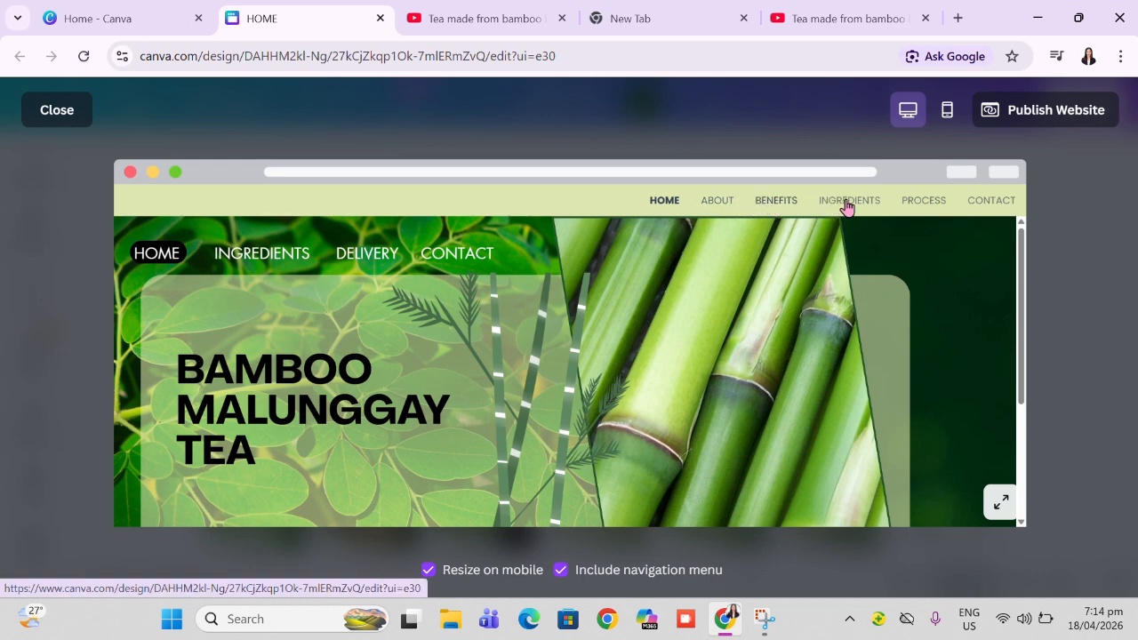
pyautogui.click(720, 205)
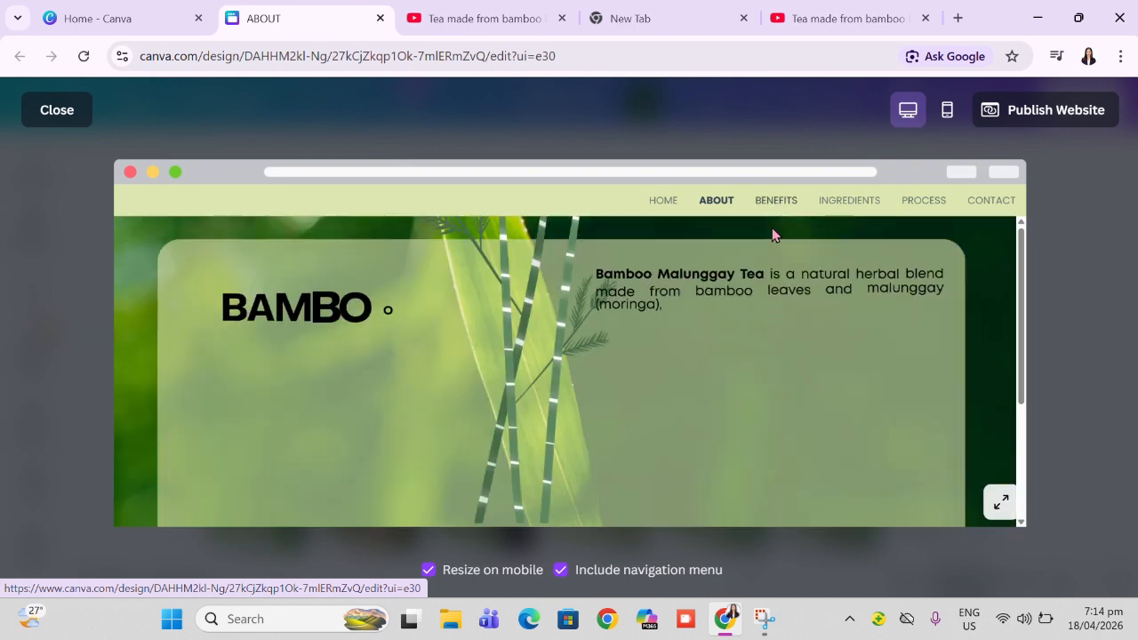
pyautogui.click(778, 202)
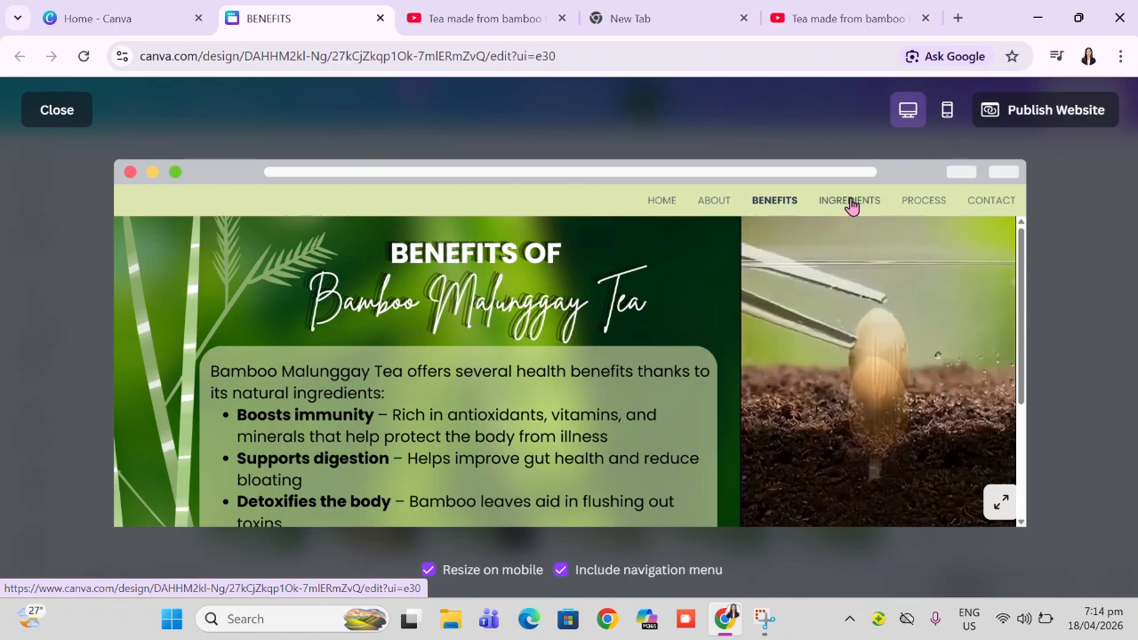
pyautogui.click(56, 117)
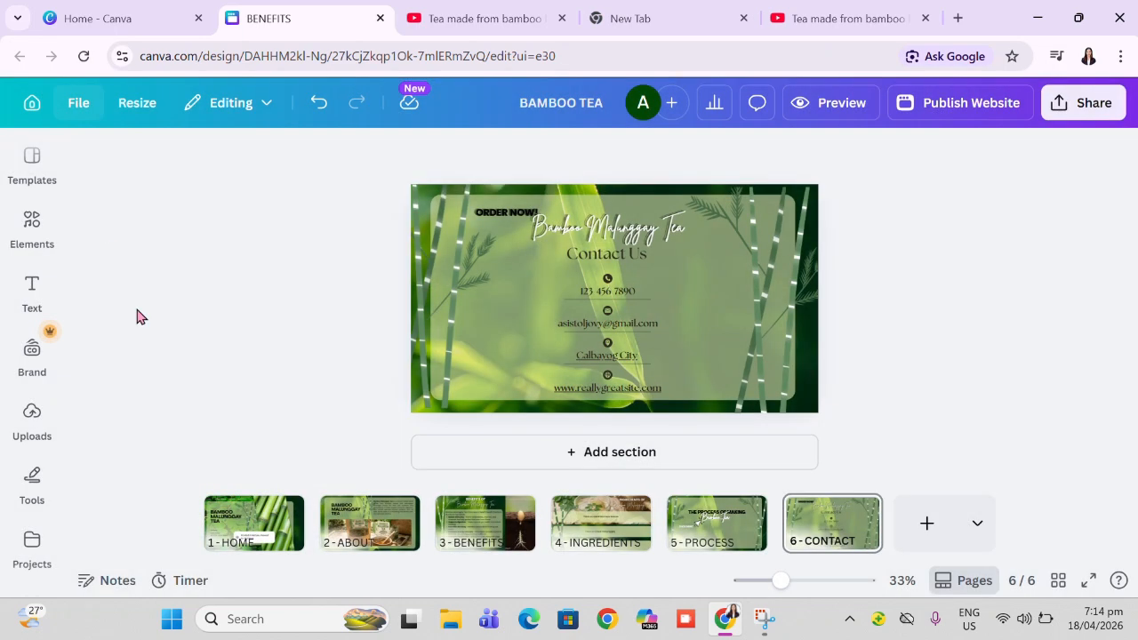
# Step: Look through the design's pages in order from HOME to CONTACT
pyautogui.doubleClick(234, 547)
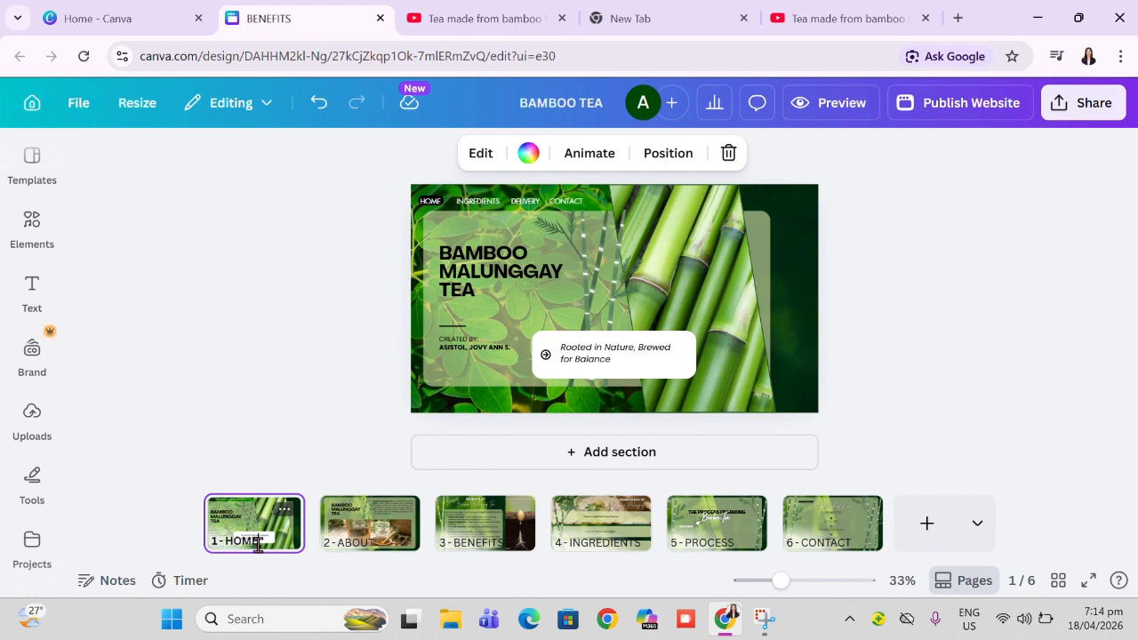
pyautogui.click(345, 544)
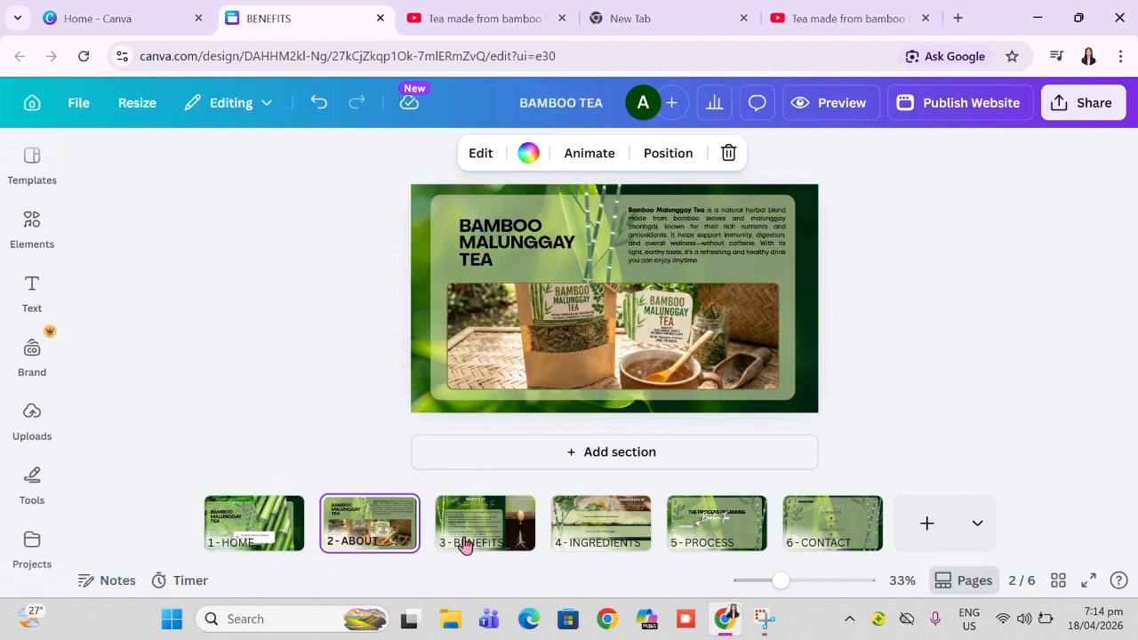
pyautogui.click(491, 548)
pyautogui.click(603, 537)
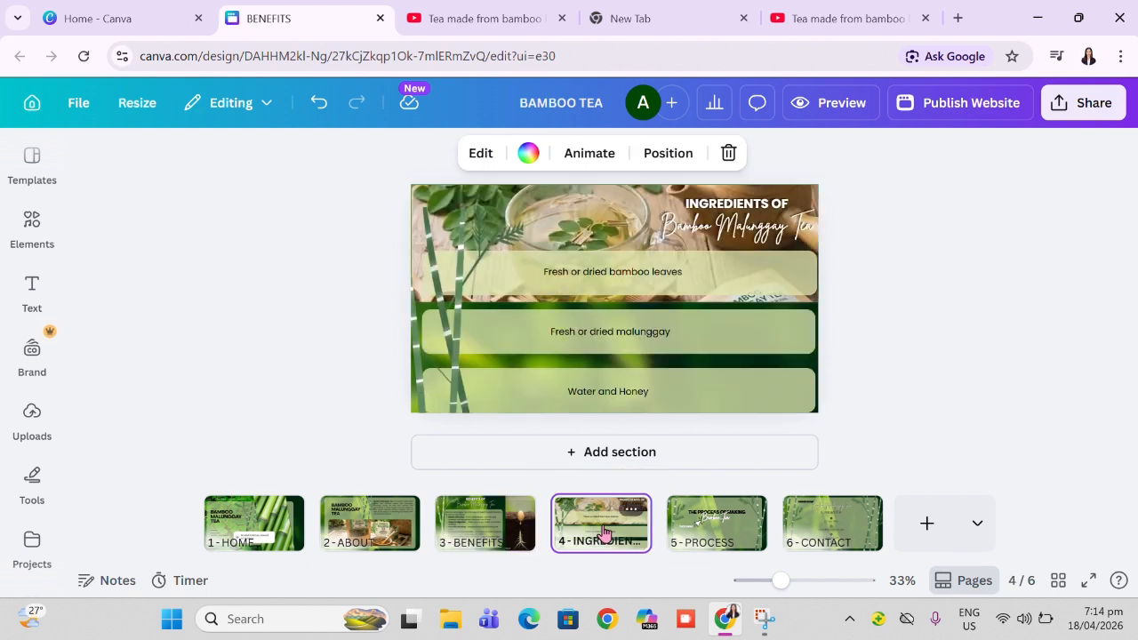
pyautogui.click(704, 542)
pyautogui.click(831, 538)
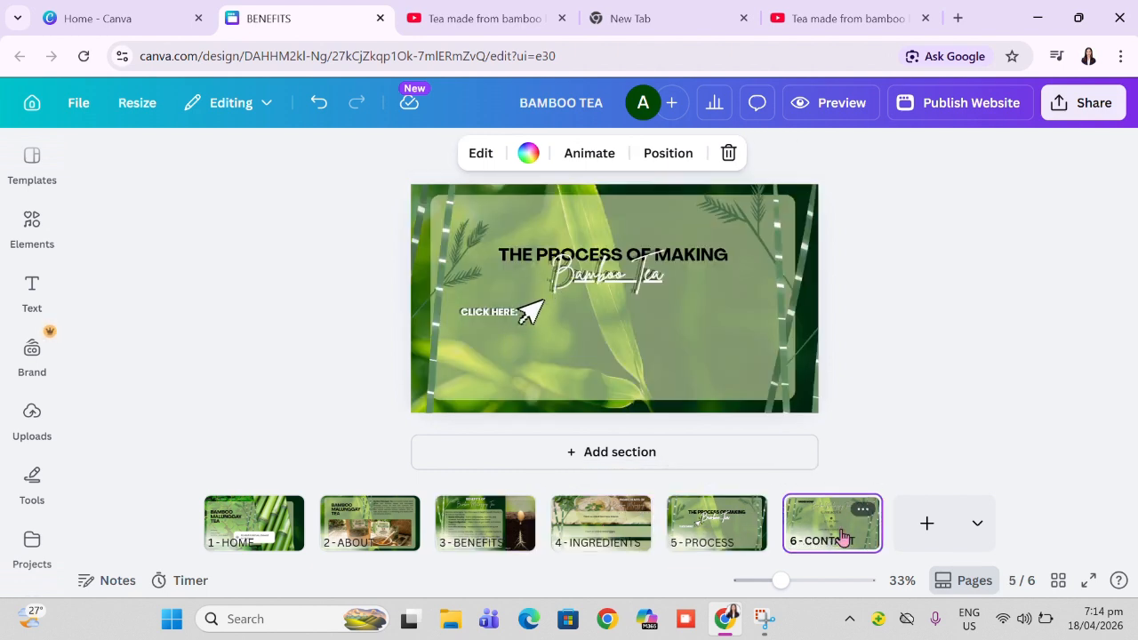
# Step: Add a new section below the HOME page content and place a text box reading INSERT INFO in it
pyautogui.click(258, 538)
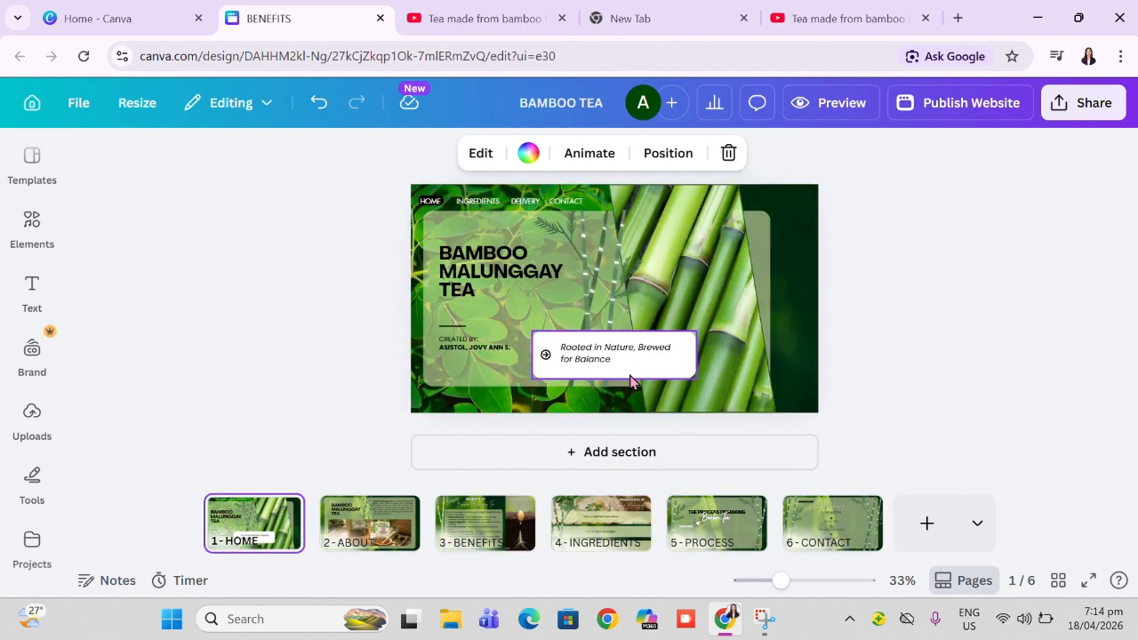
pyautogui.click(620, 452)
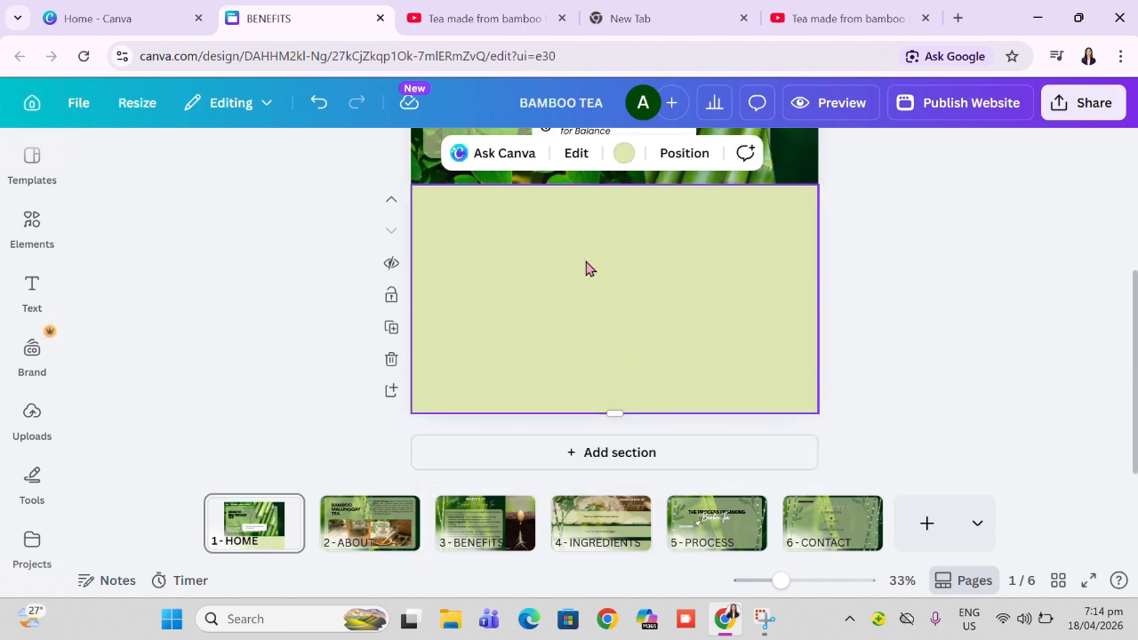
pyautogui.click(32, 227)
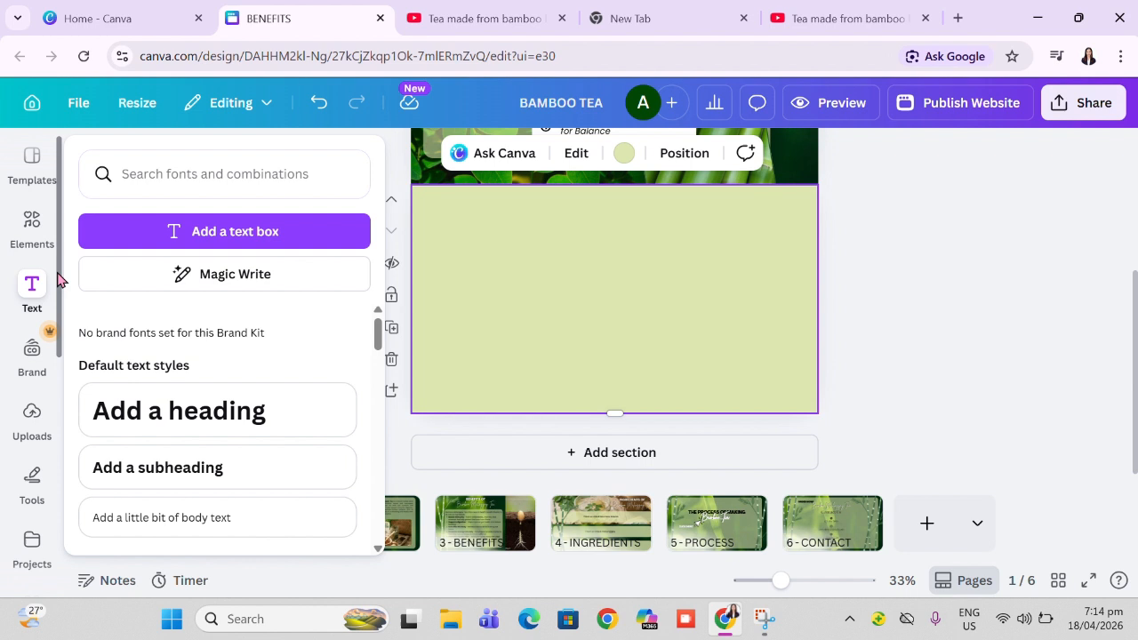
pyautogui.click(237, 229)
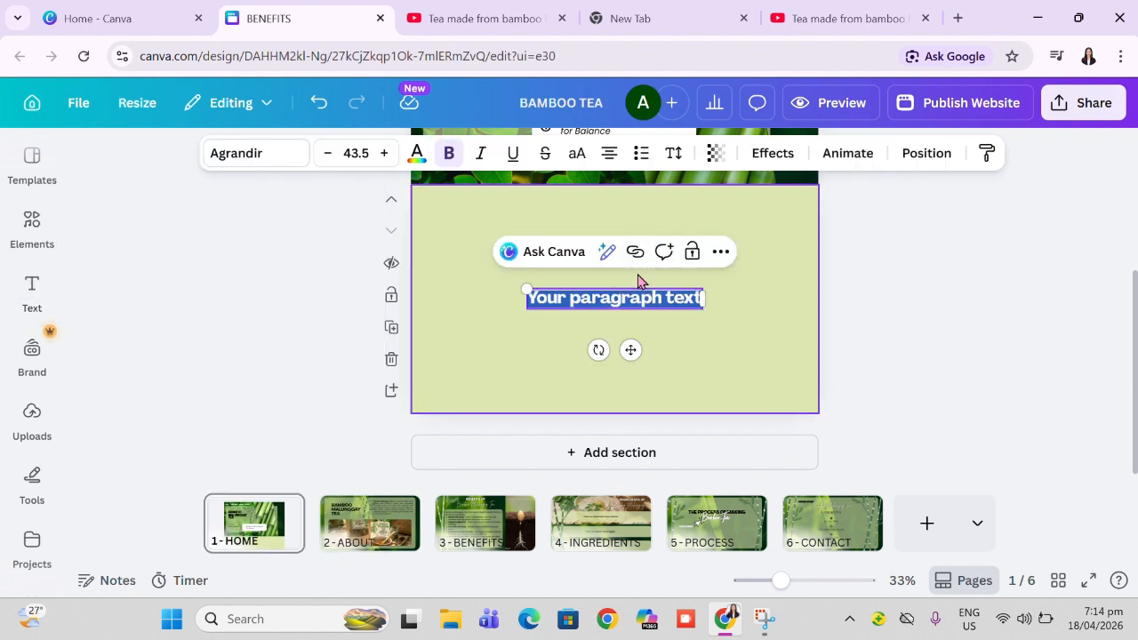
pyautogui.write('ISN')
pyautogui.write('INSERT INFO')
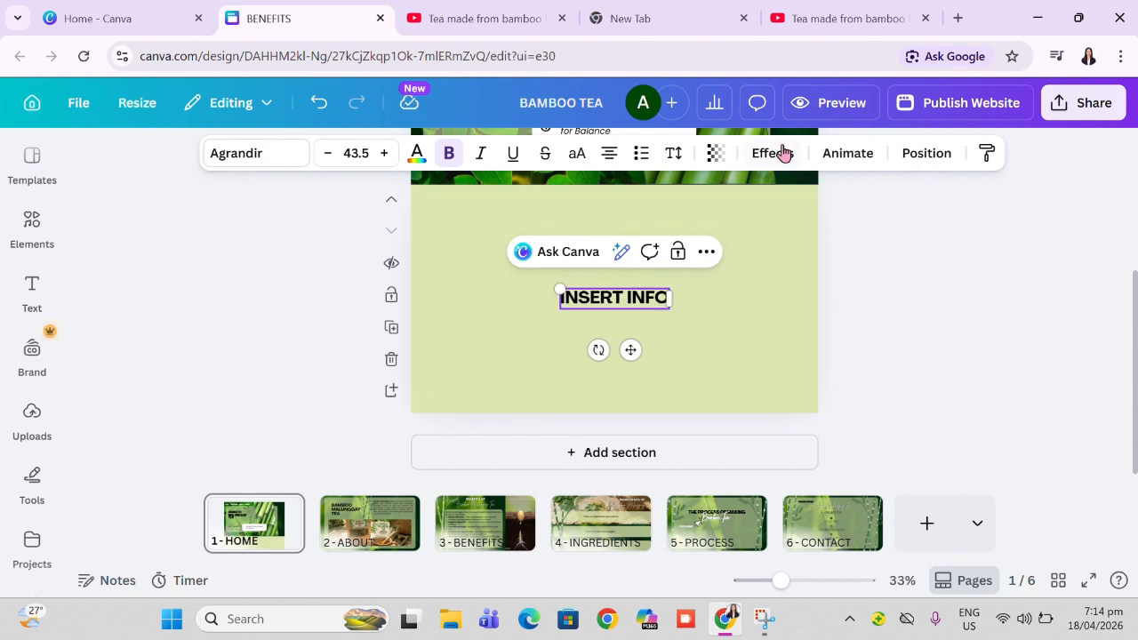
# Step: Preview the website, view the INSERT INFO section below the HOME banner, and close the preview
pyautogui.click(806, 103)
pyautogui.scroll(-2, 680, 422)
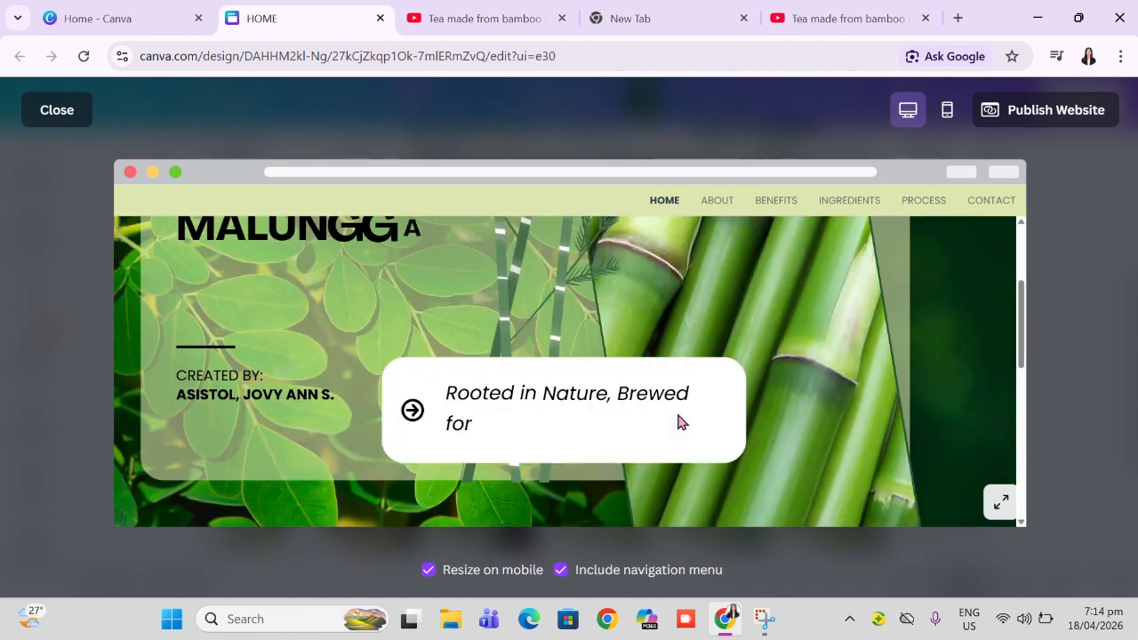
pyautogui.scroll(-5, 680, 422)
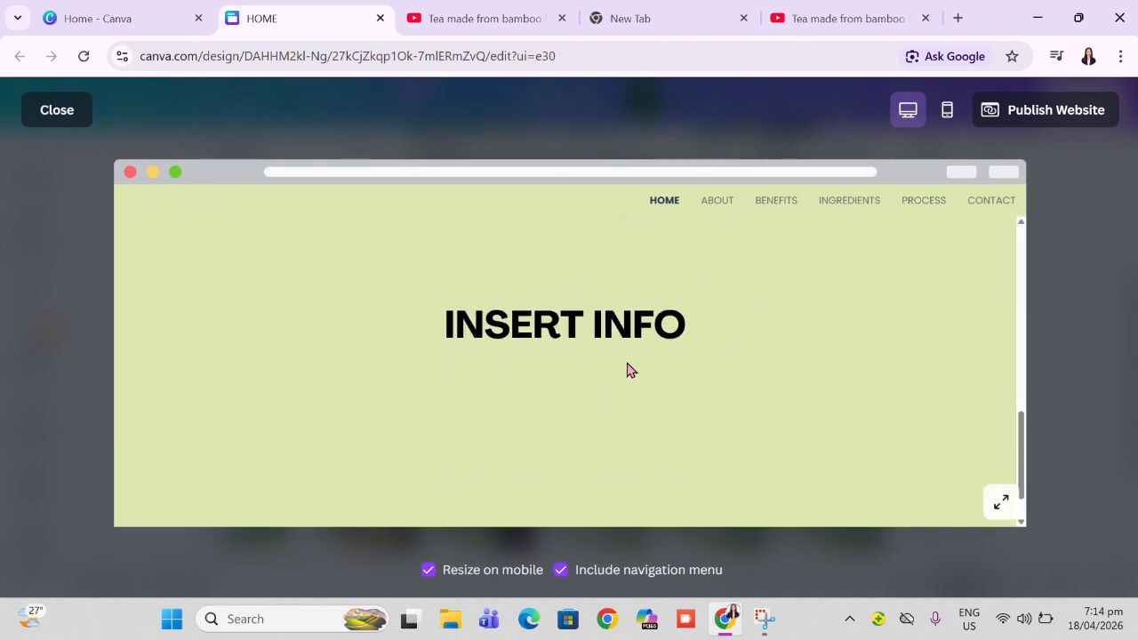
pyautogui.click(58, 110)
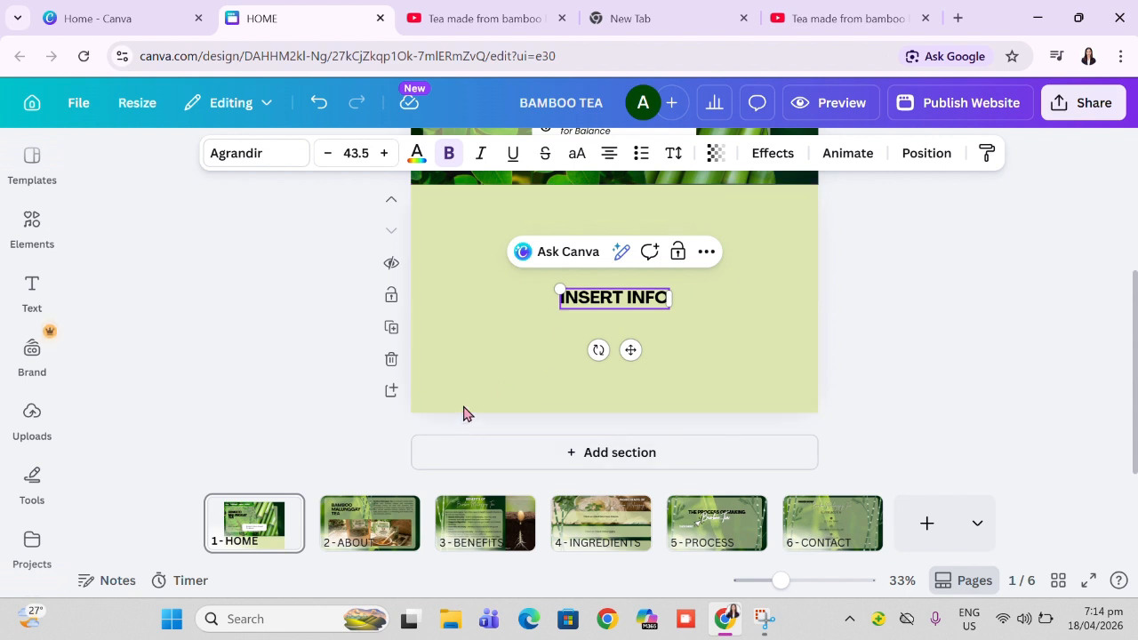
# Step: Delete the INSERT INFO section from the HOME page and deselect everything
pyautogui.click(437, 368)
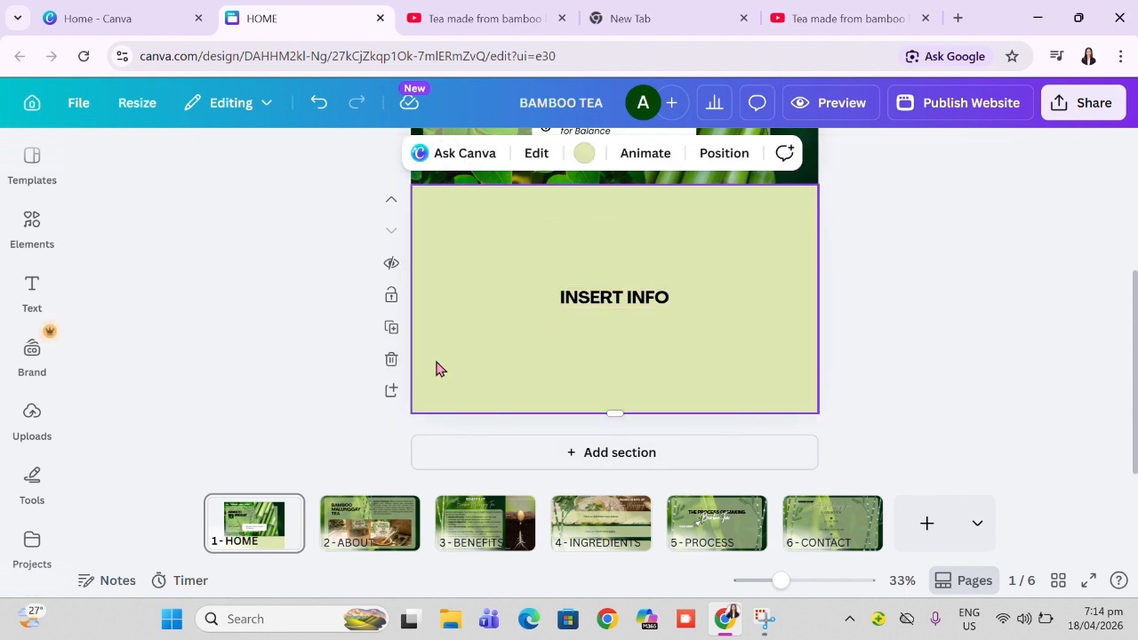
pyautogui.click(393, 361)
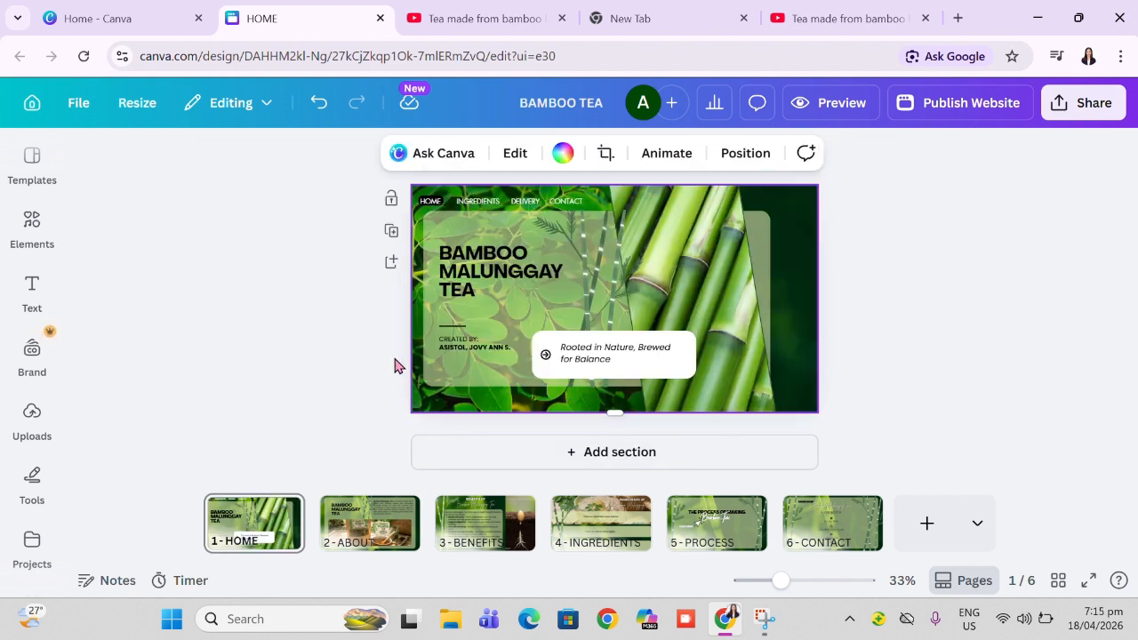
pyautogui.click(1042, 451)
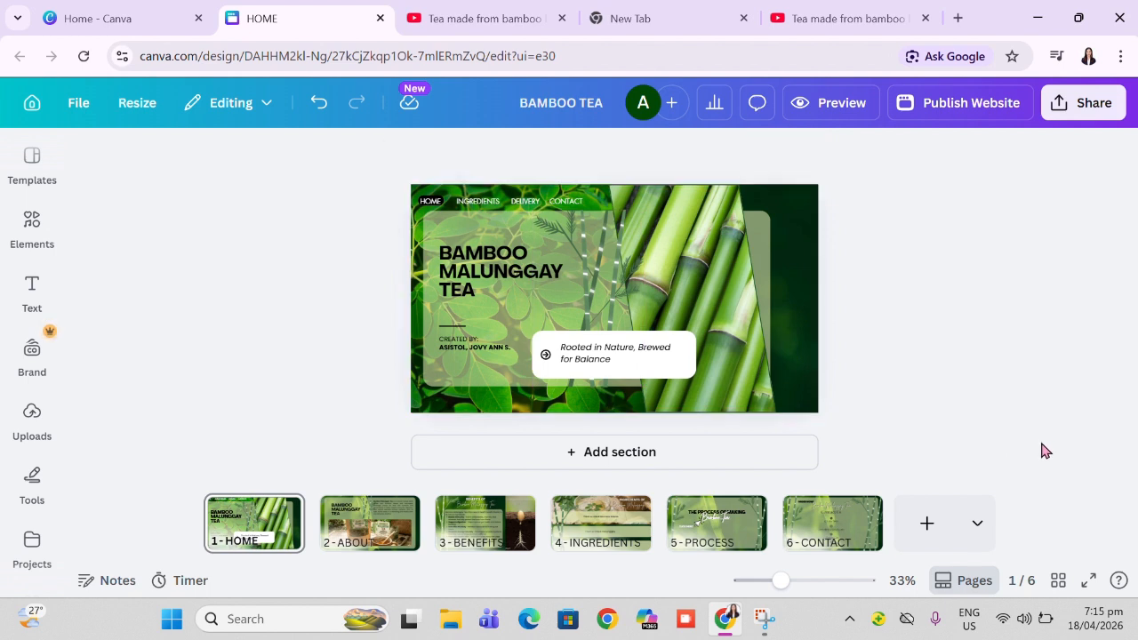
# Step: Open the website publishing options, preview the site in its mobile and desktop layouts, and close the preview
pyautogui.click(963, 102)
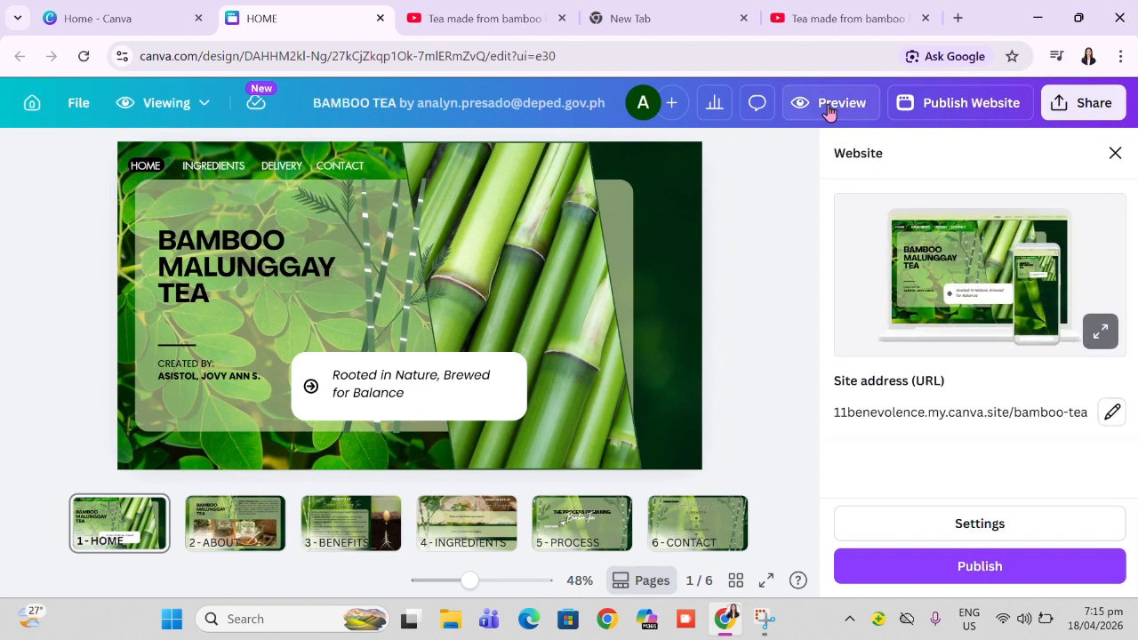
pyautogui.click(831, 105)
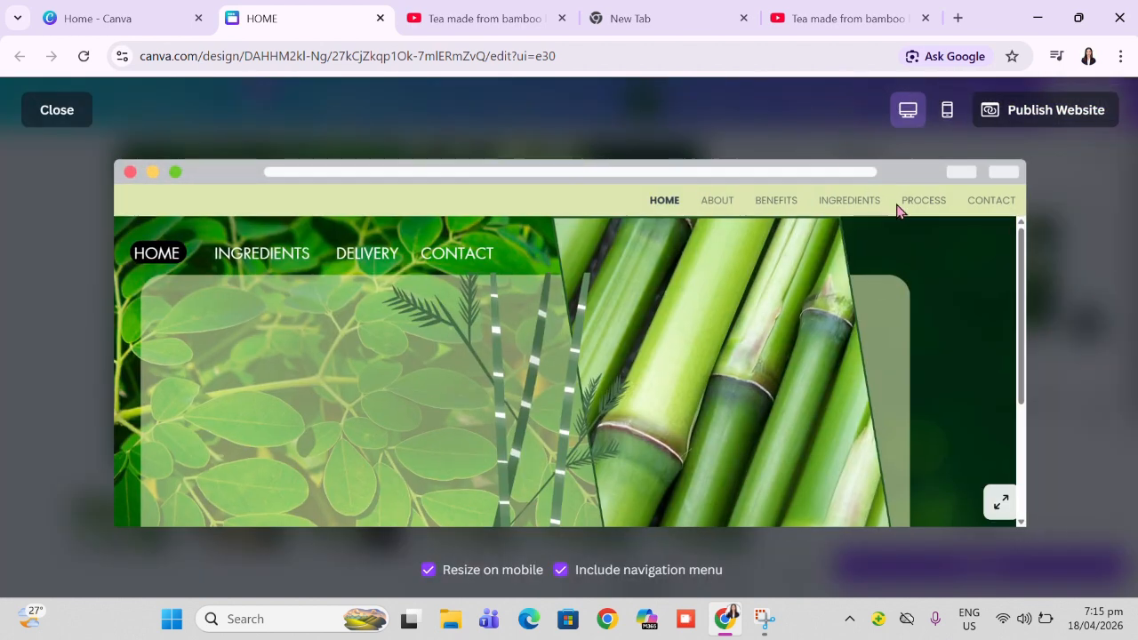
pyautogui.click(945, 110)
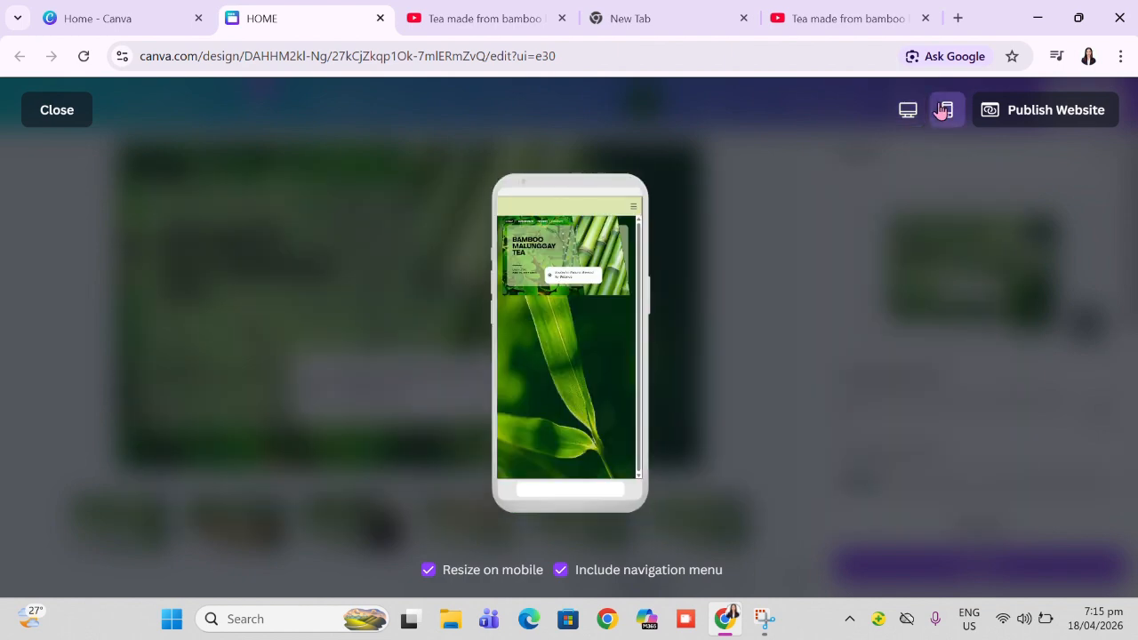
pyautogui.click(908, 119)
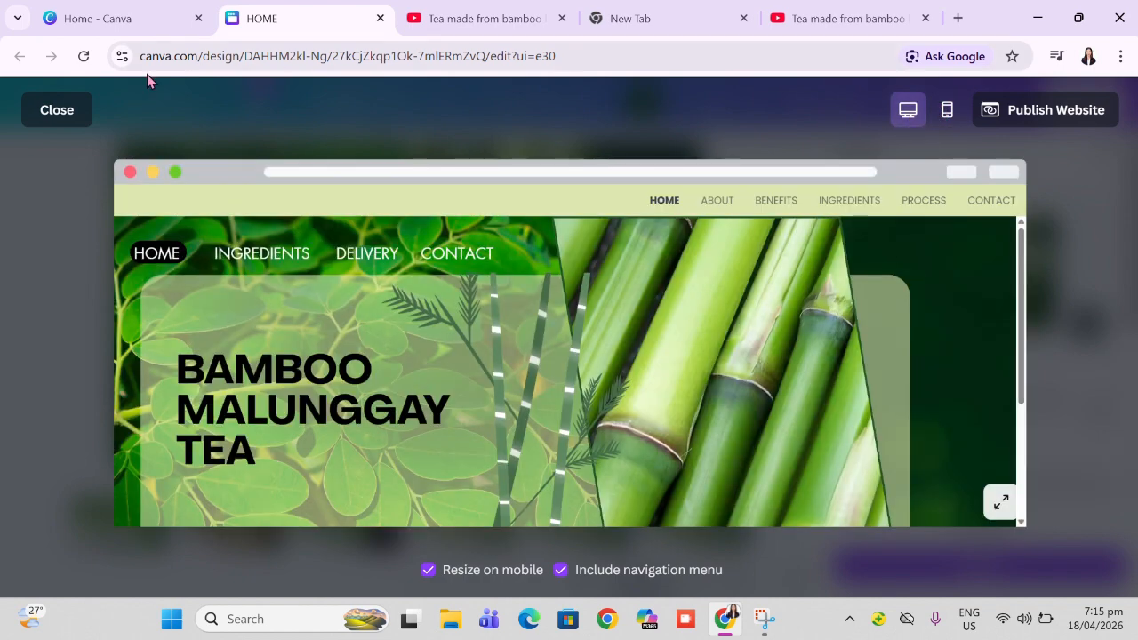
pyautogui.click(46, 124)
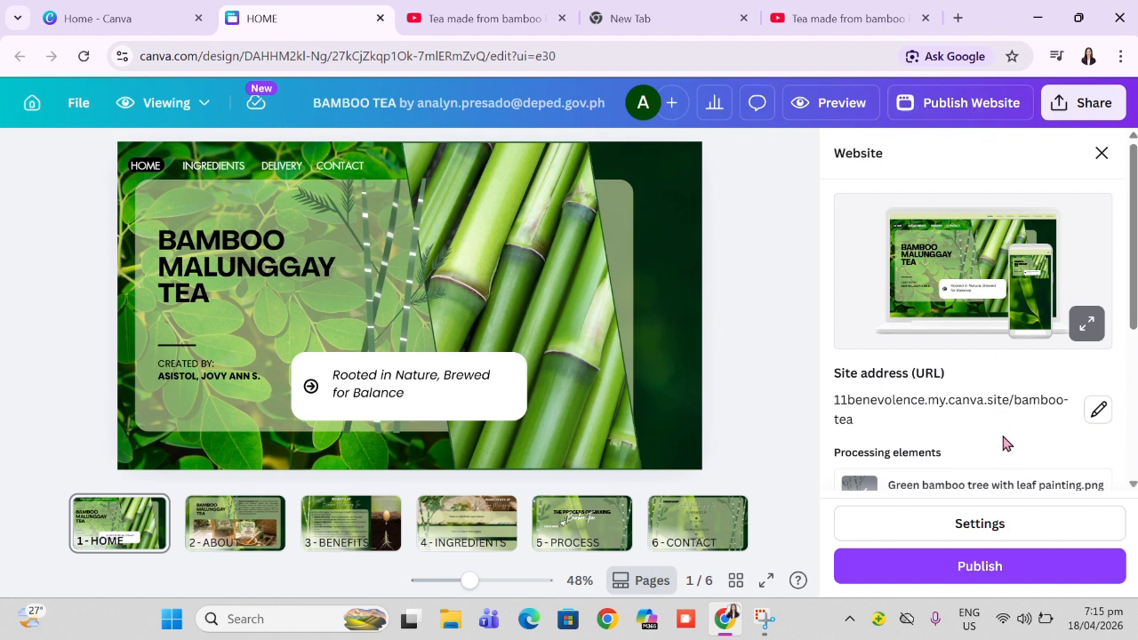
# Step: Change the site address ending to bamboo-tea-maed-tle and publish the website
pyautogui.scroll(-1, 1005, 442)
pyautogui.click(1099, 355)
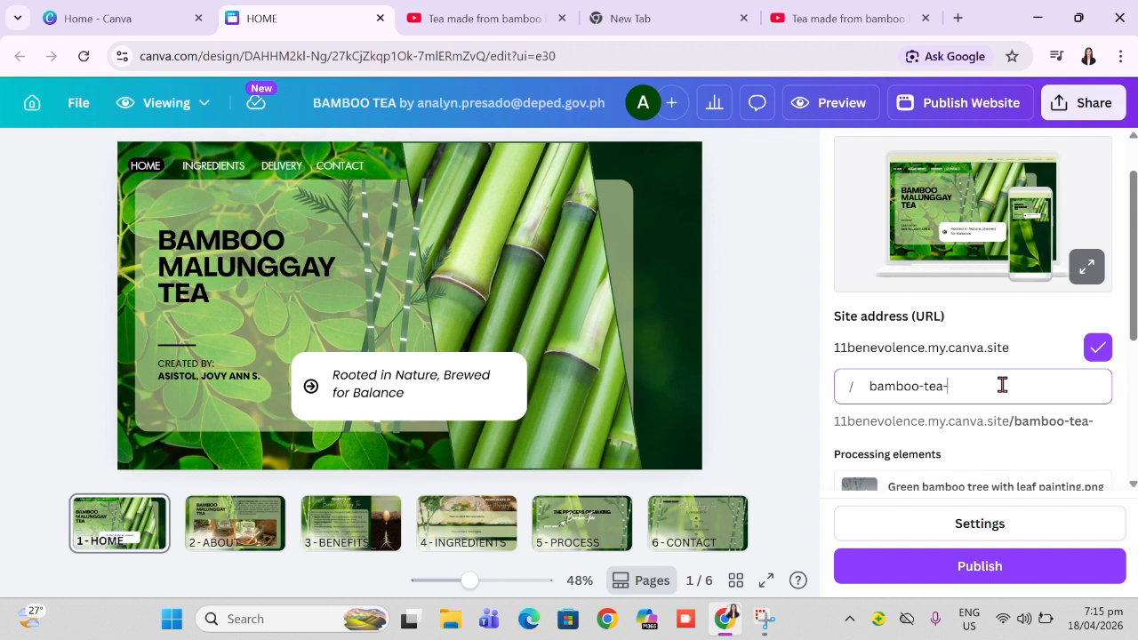
pyautogui.write('-mae')
pyautogui.press('BackSpace')
pyautogui.press('BackSpace')
pyautogui.press('BackSpace')
pyautogui.write('maed')
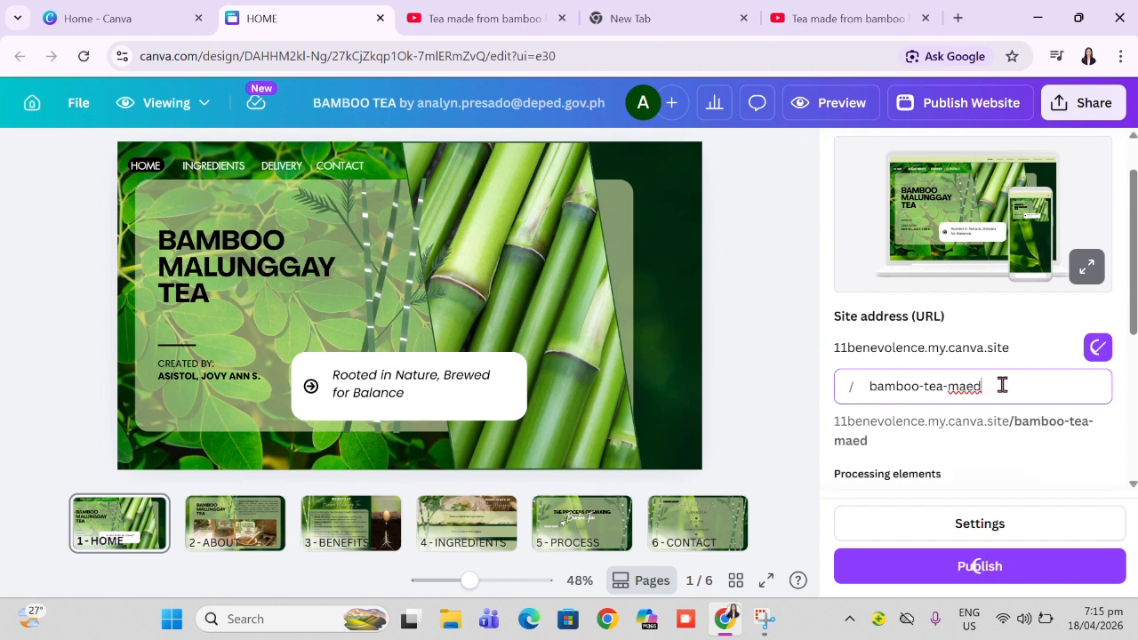
pyautogui.write('_tle')
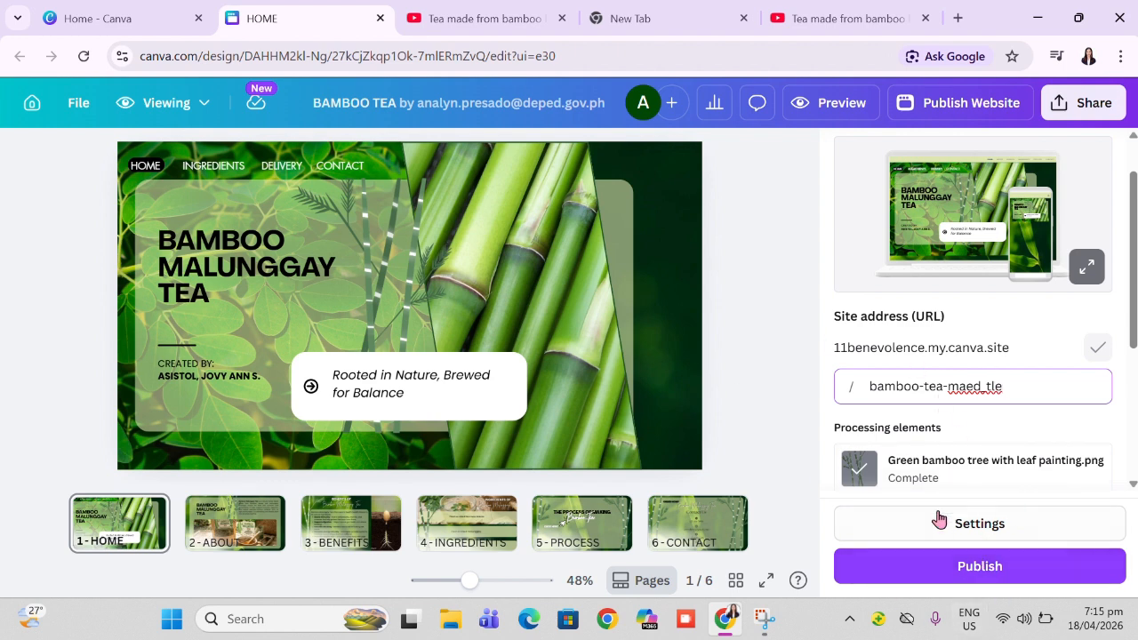
pyautogui.click(990, 583)
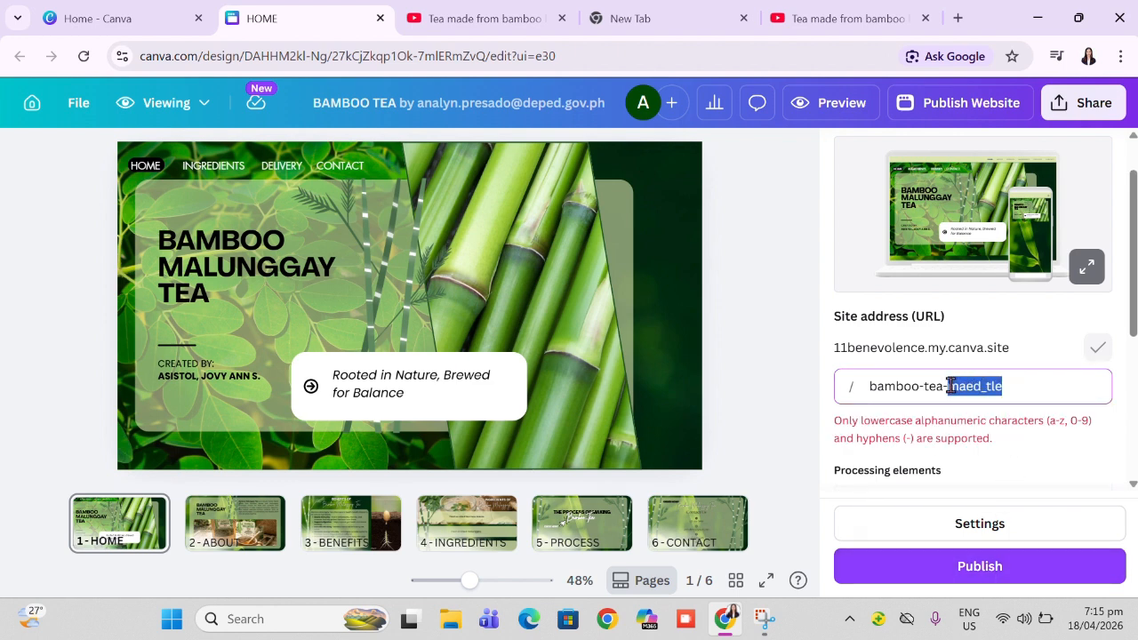
pyautogui.press('BackSpace')
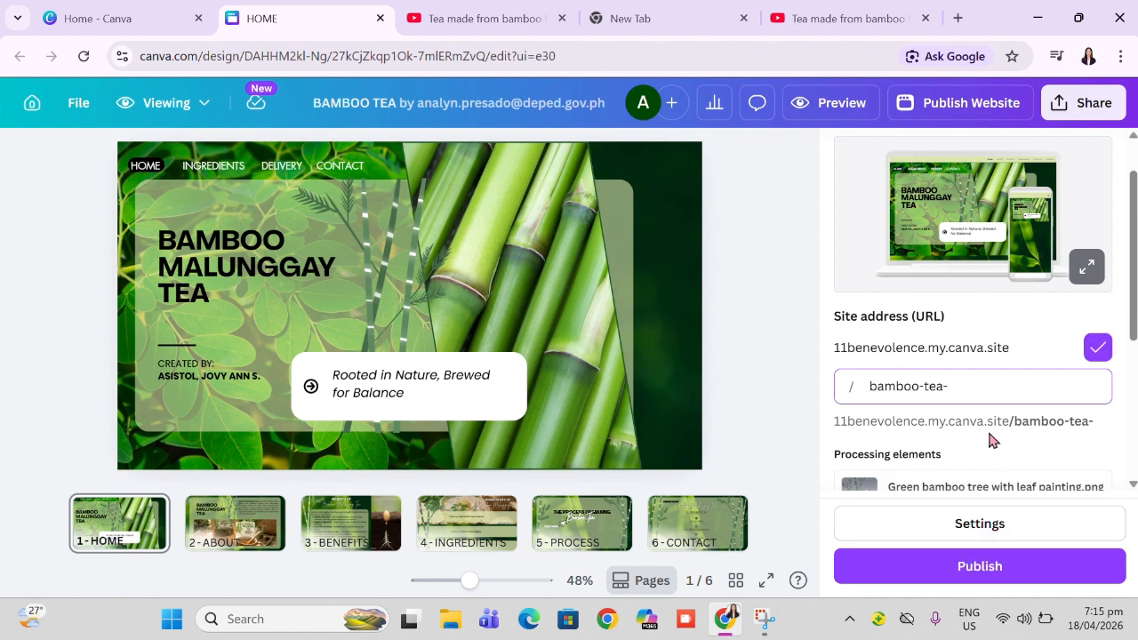
pyautogui.write('maed-tle')
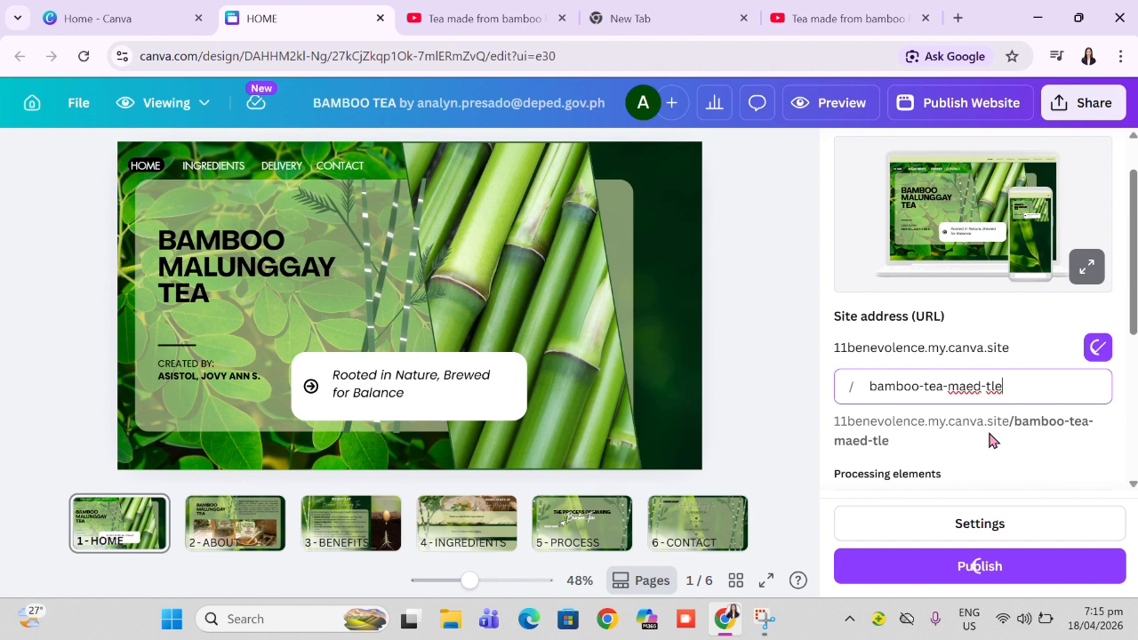
pyautogui.click(1013, 582)
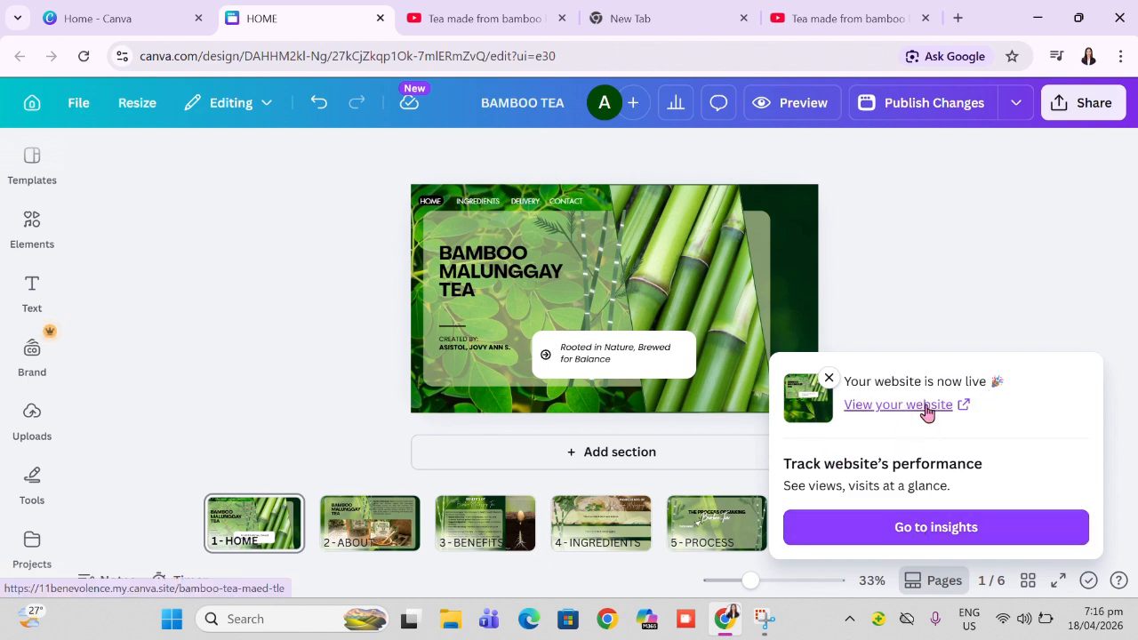
# Step: Open the live website and look through its HOME and ABOUT pages
pyautogui.click(927, 406)
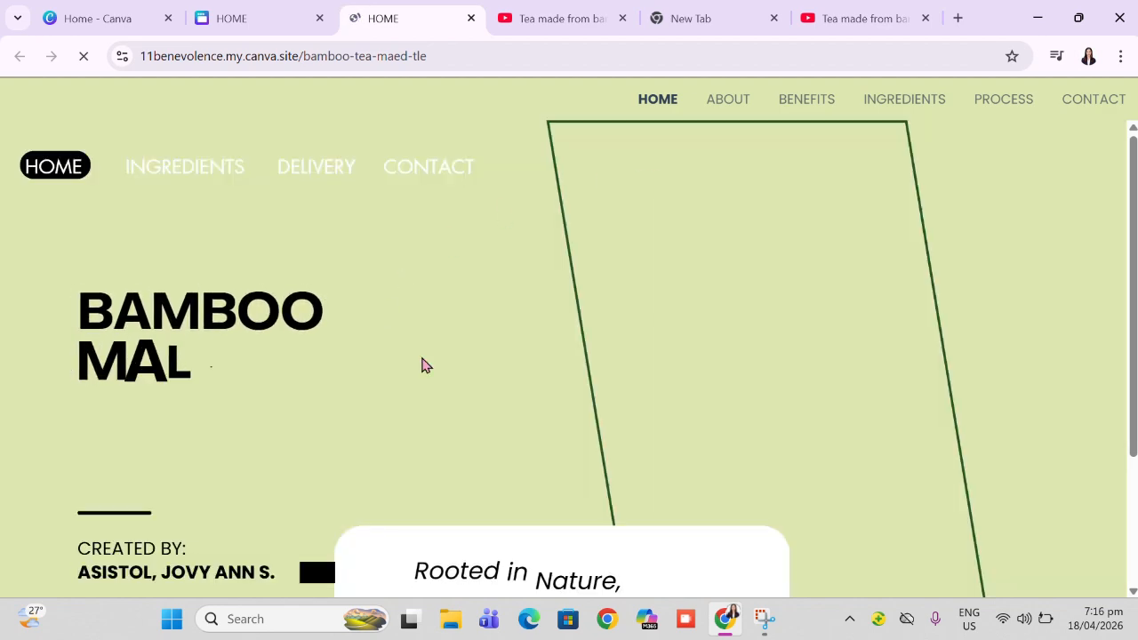
pyautogui.scroll(-2, 445, 293)
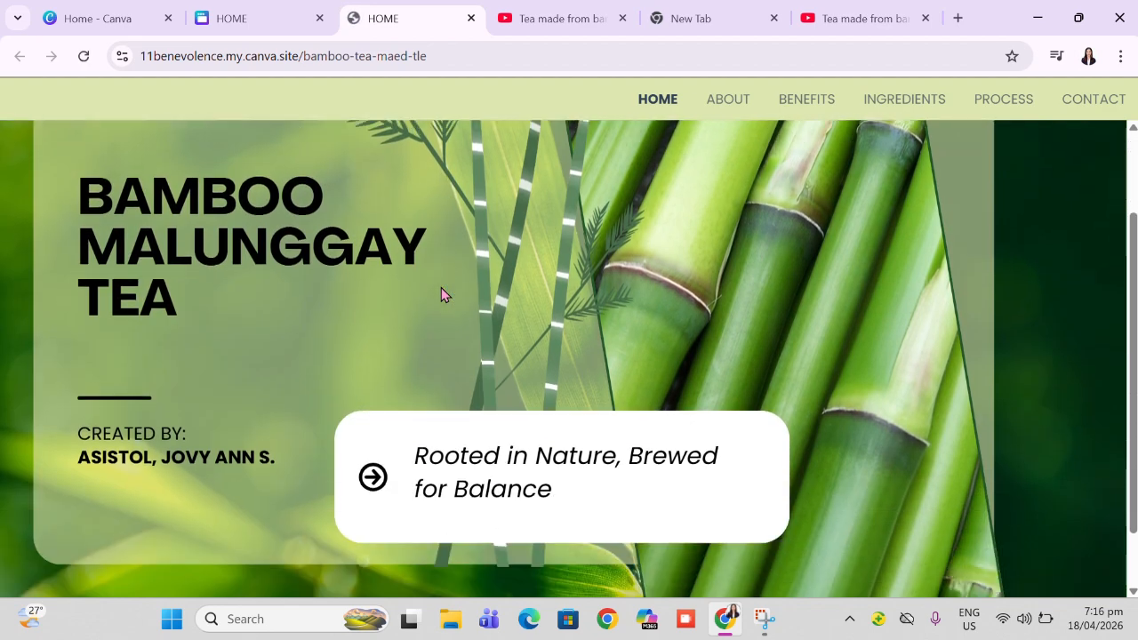
pyautogui.scroll(2, 445, 294)
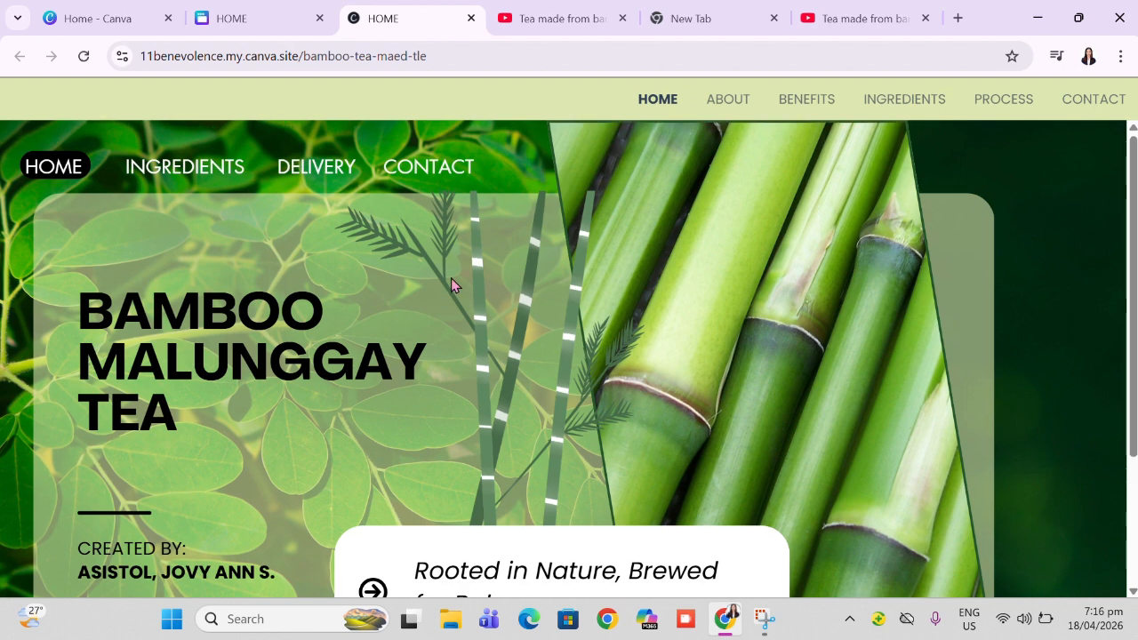
pyautogui.click(721, 100)
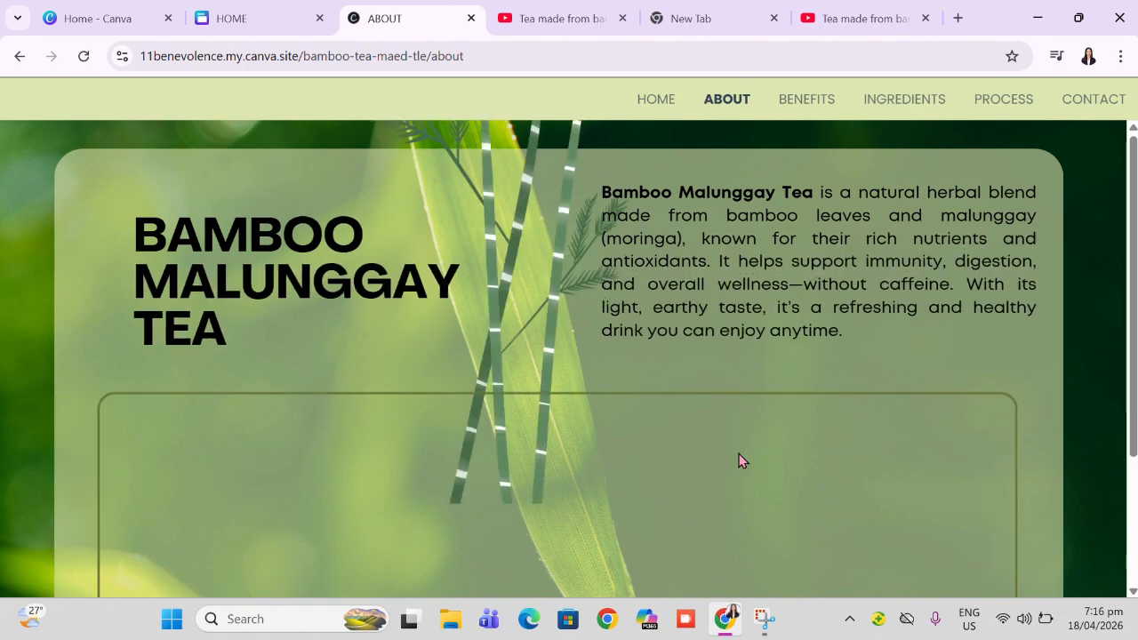
pyautogui.scroll(-3, 739, 455)
pyautogui.scroll(3, 591, 338)
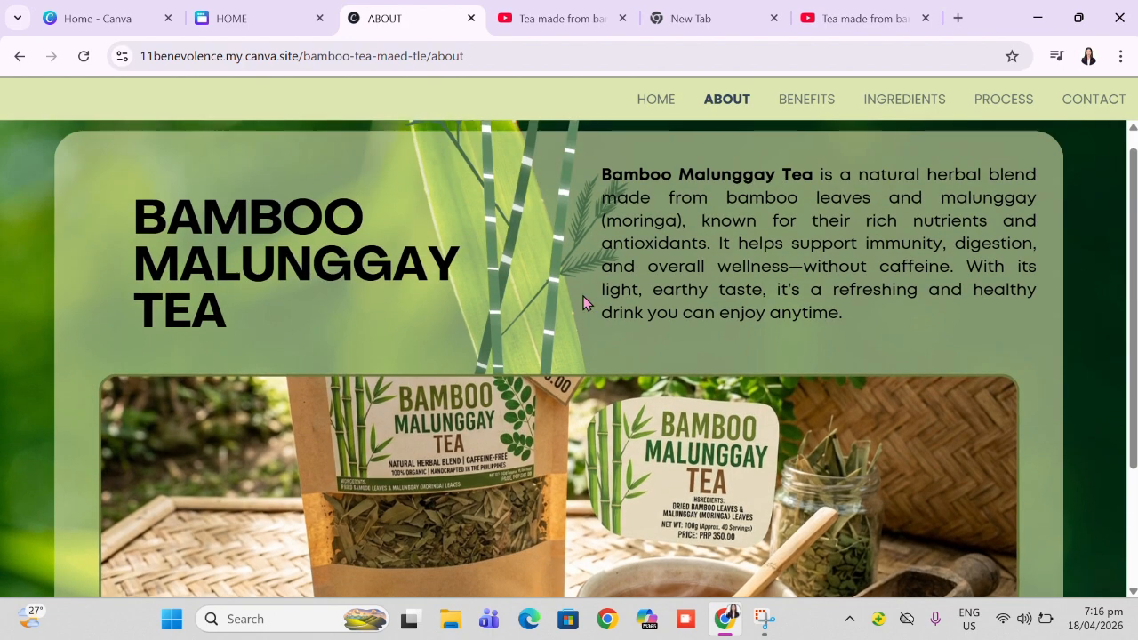
# Step: Look through the BENEFITS and INGREDIENTS pages of the live website
pyautogui.click(788, 105)
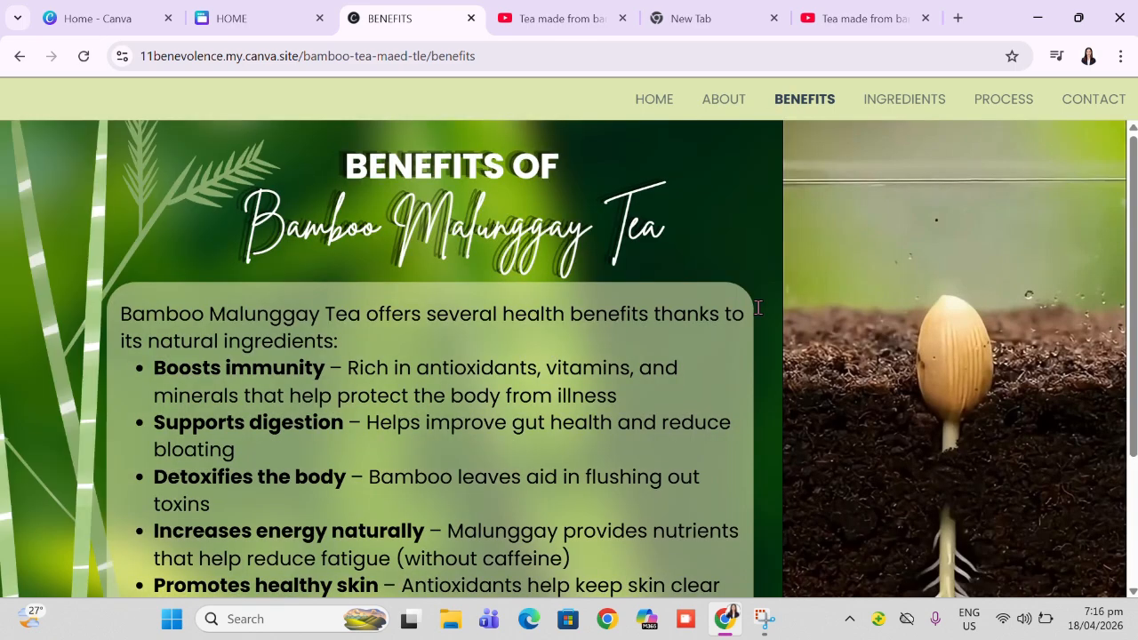
pyautogui.moveTo(832, 313)
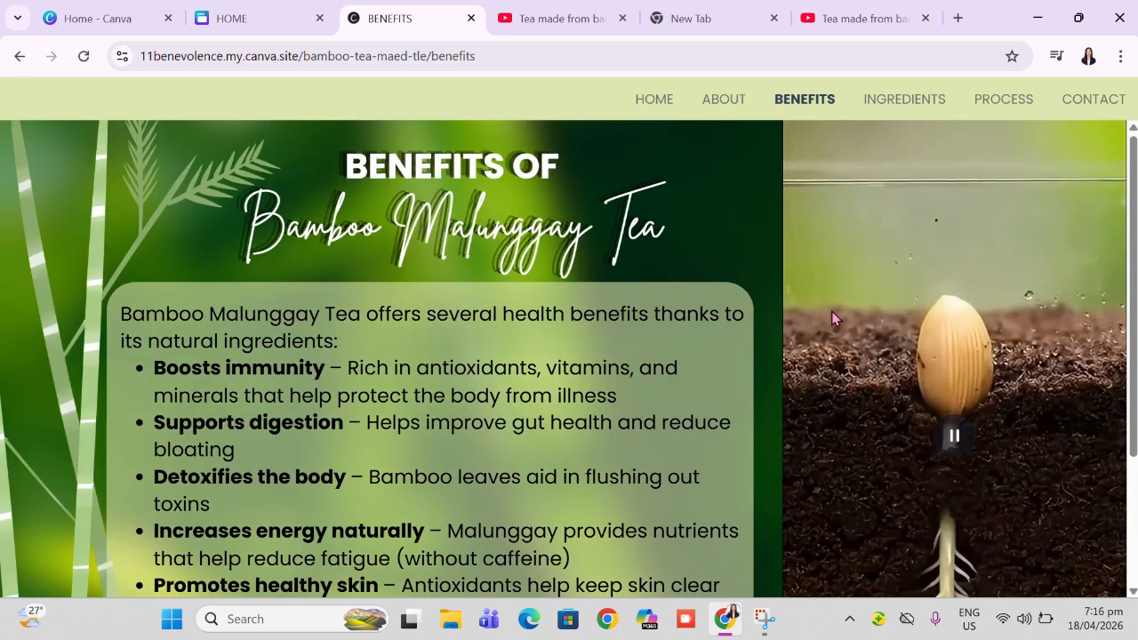
pyautogui.scroll(-3, 832, 313)
pyautogui.scroll(3, 832, 313)
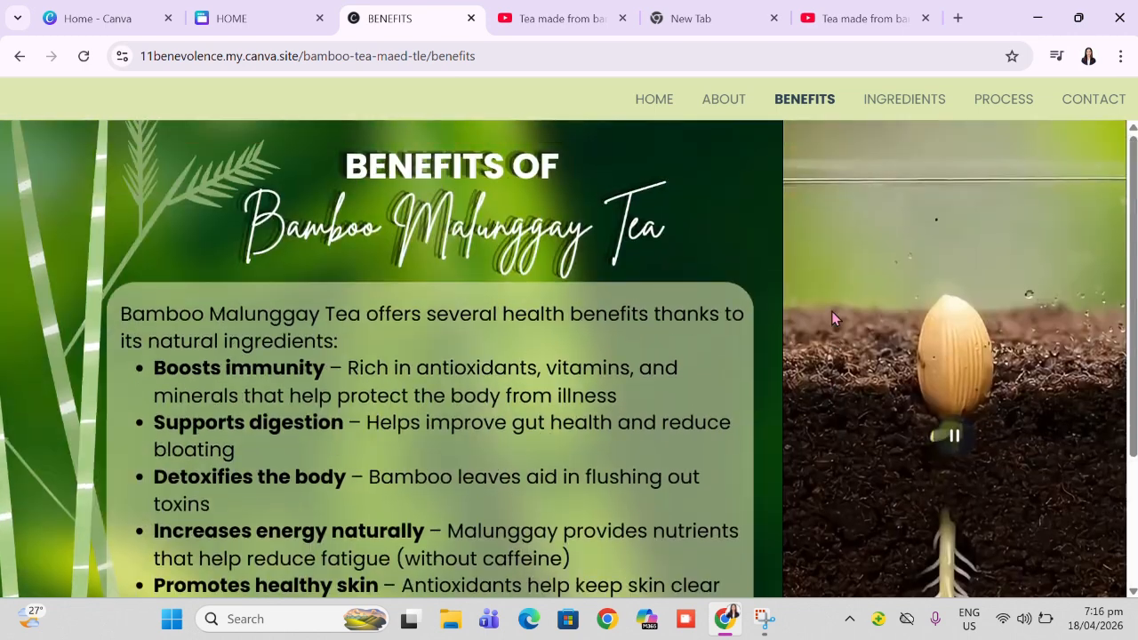
pyautogui.click(901, 96)
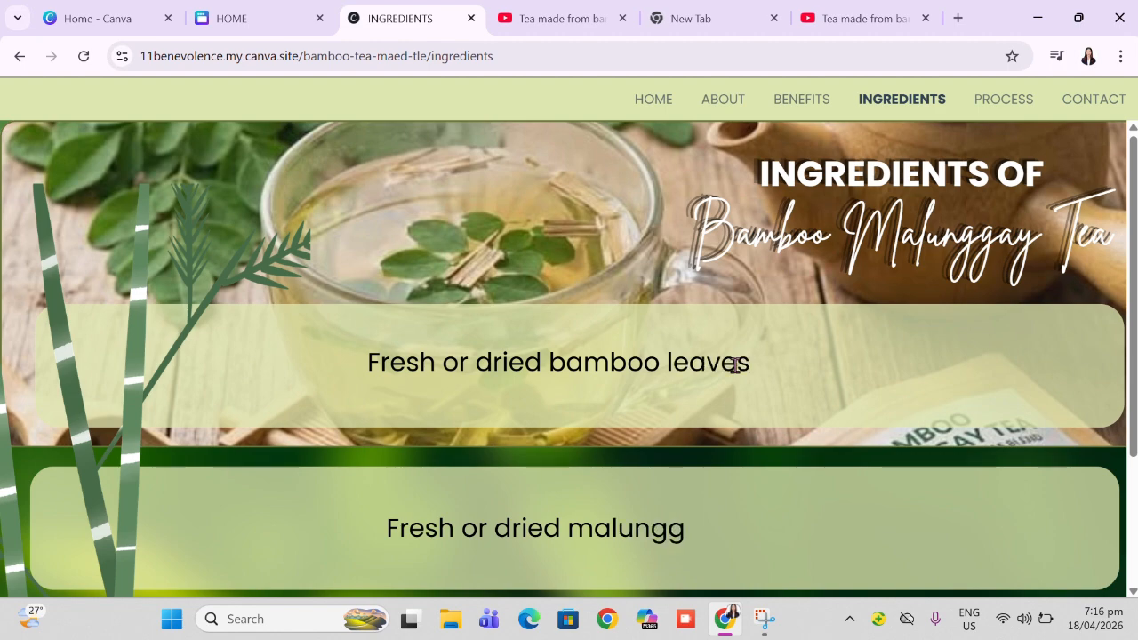
pyautogui.scroll(-2, 736, 365)
pyautogui.scroll(2, 737, 374)
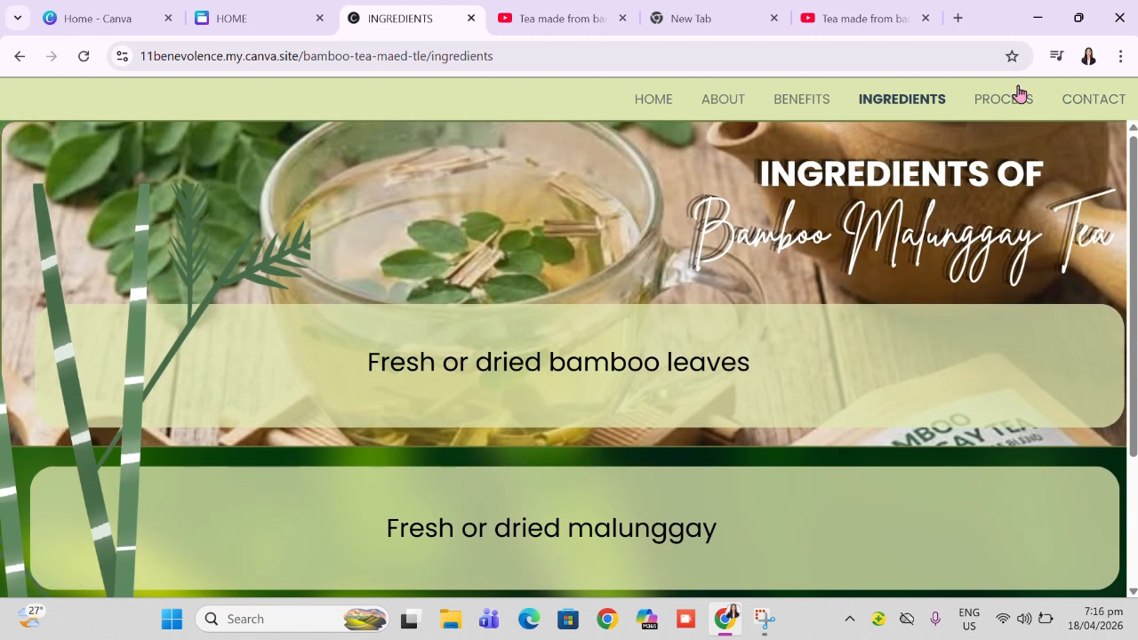
# Step: Check the Bamboo Tea video link on the live website's PROCESS page and return to that page
pyautogui.click(1019, 95)
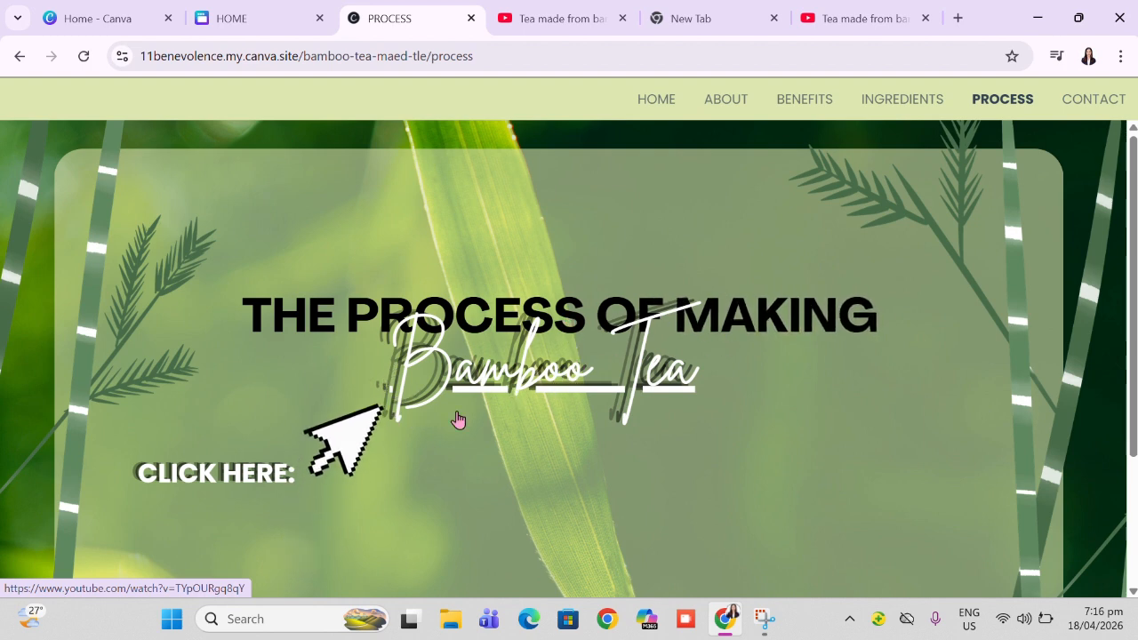
pyautogui.click(515, 375)
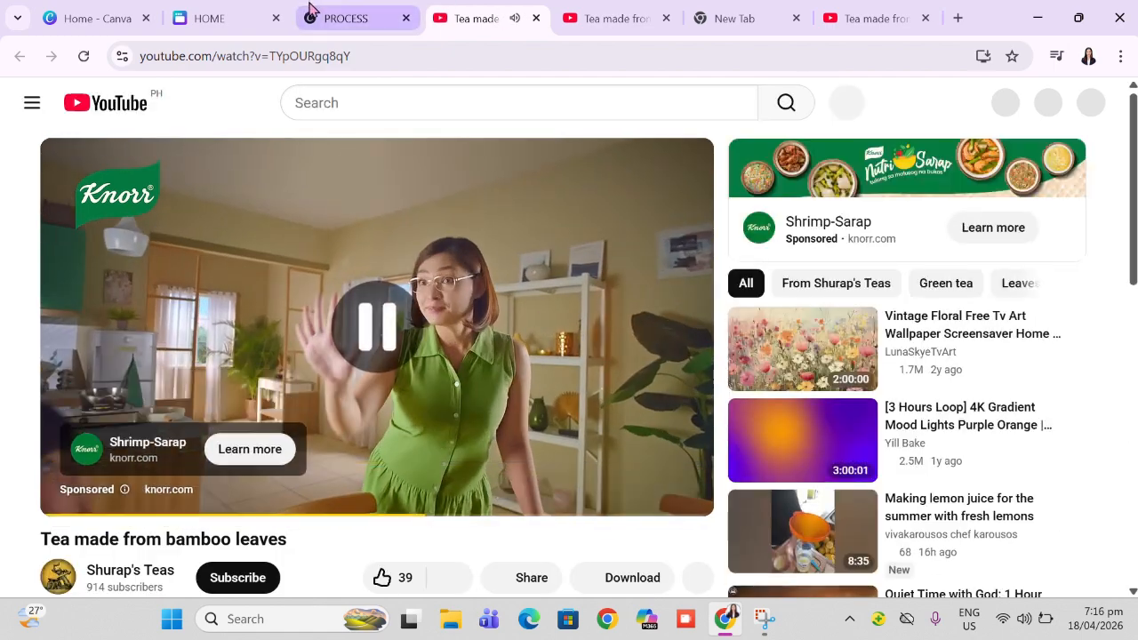
pyautogui.click(310, 11)
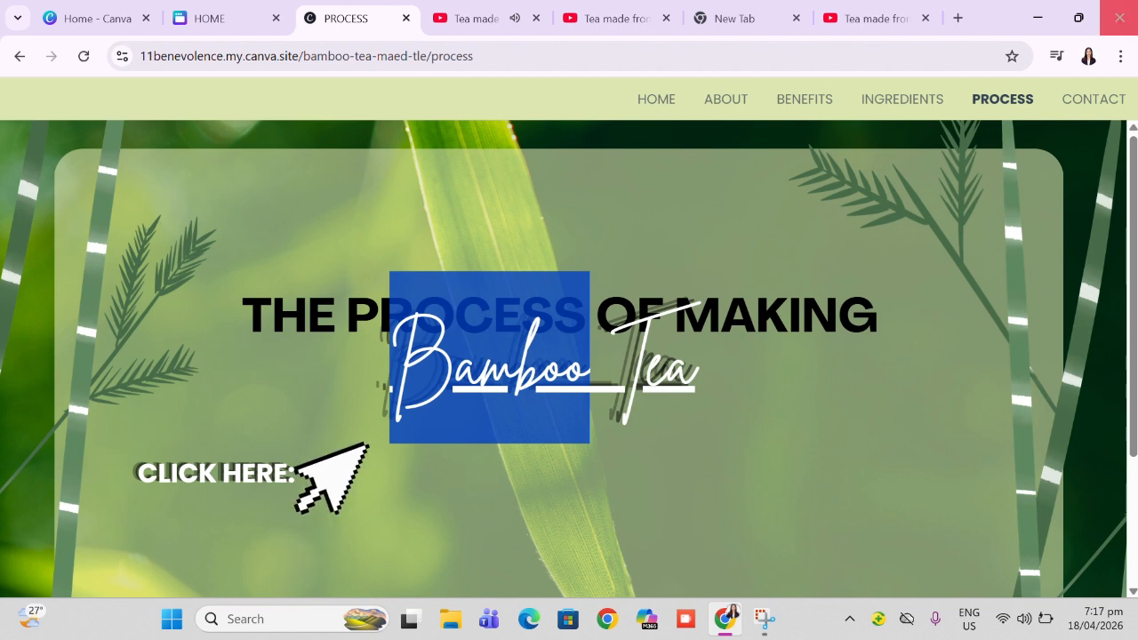
# Step: Look through the live website's CONTACT page and reopen it from the HOME page
pyautogui.click(1088, 108)
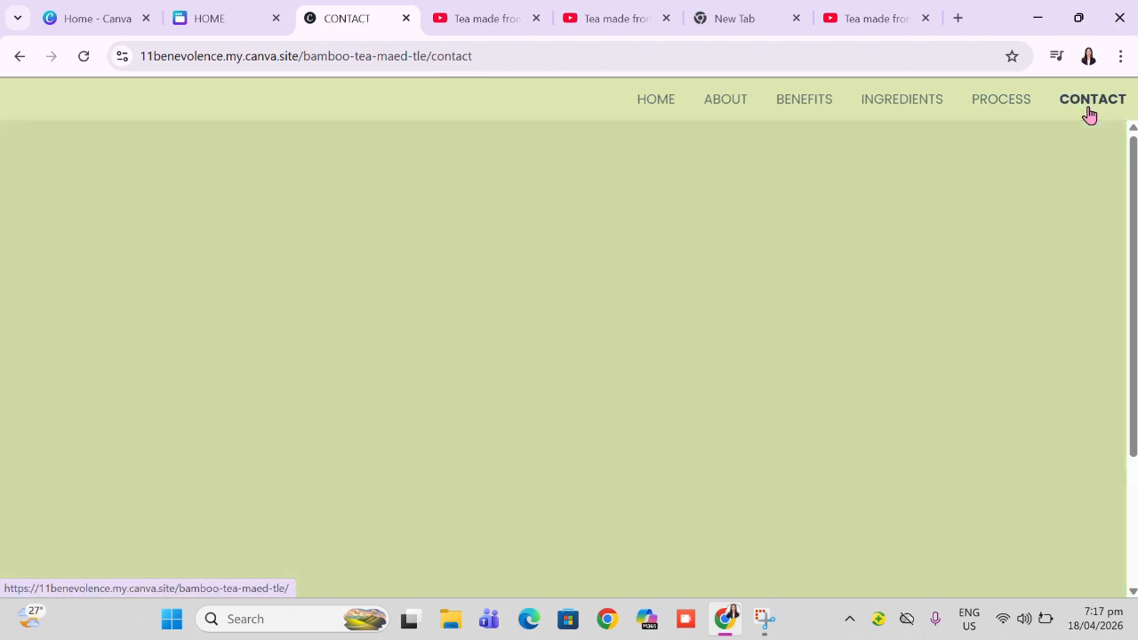
pyautogui.scroll(-3, 599, 419)
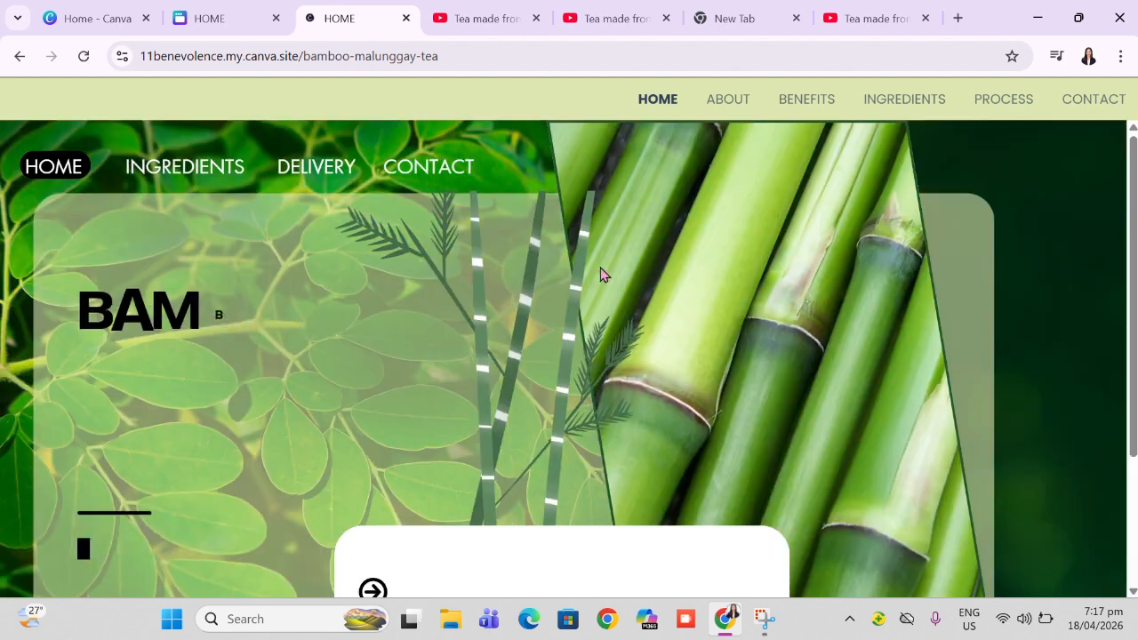
pyautogui.click(1082, 115)
# Step: Return to the Canva design, copy the site address link from the publishing options, and open a new browser tab
pyautogui.click(199, 10)
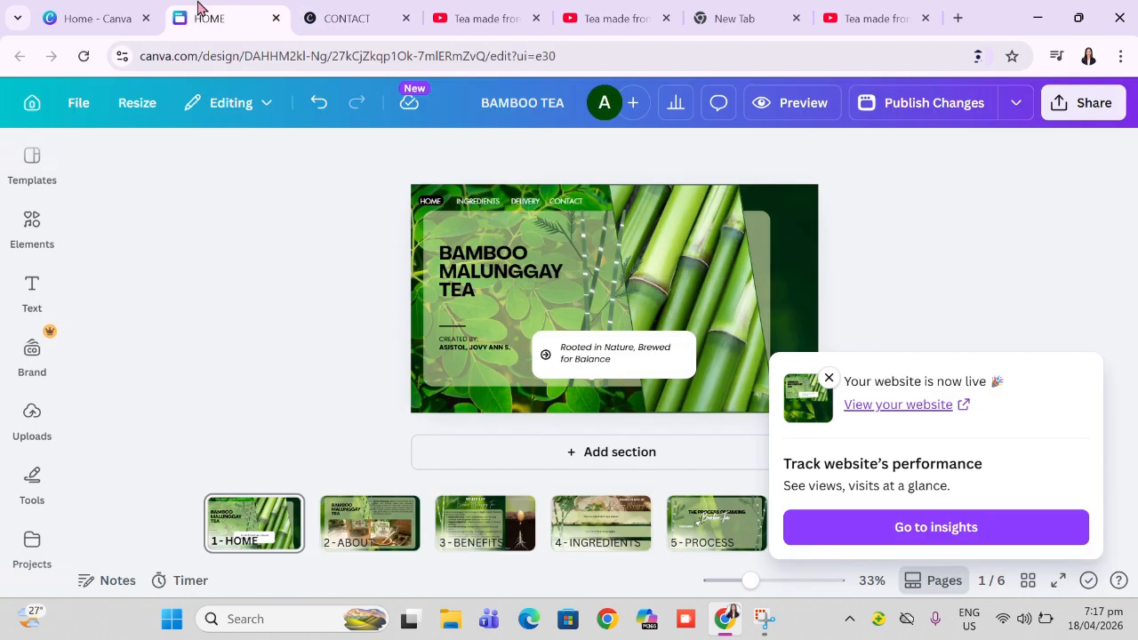
pyautogui.click(1021, 103)
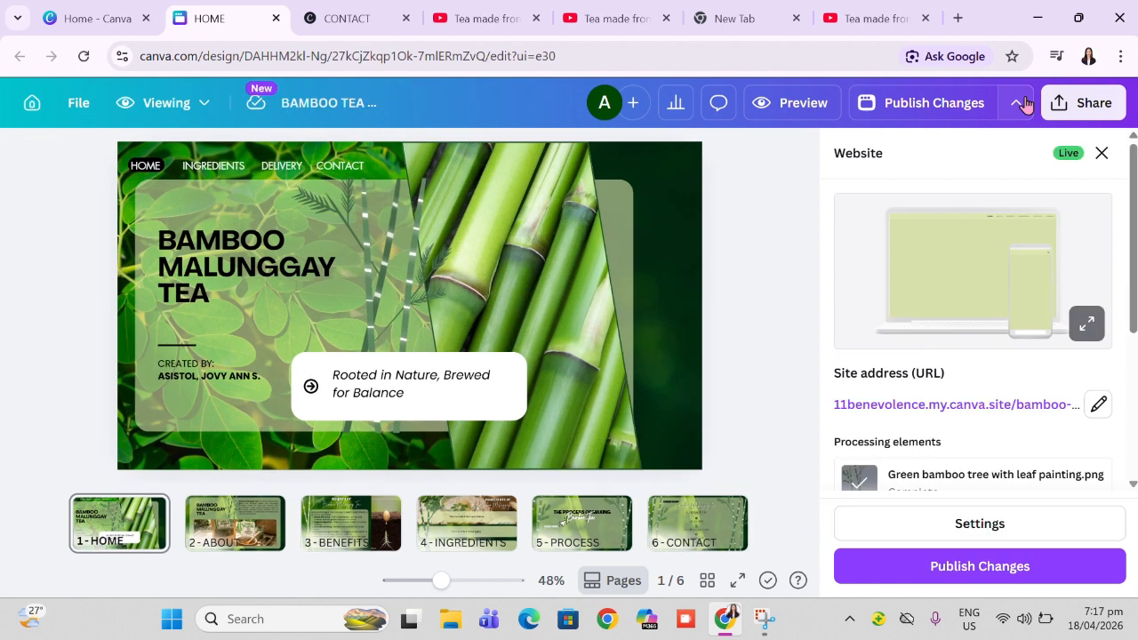
pyautogui.rightClick(947, 409)
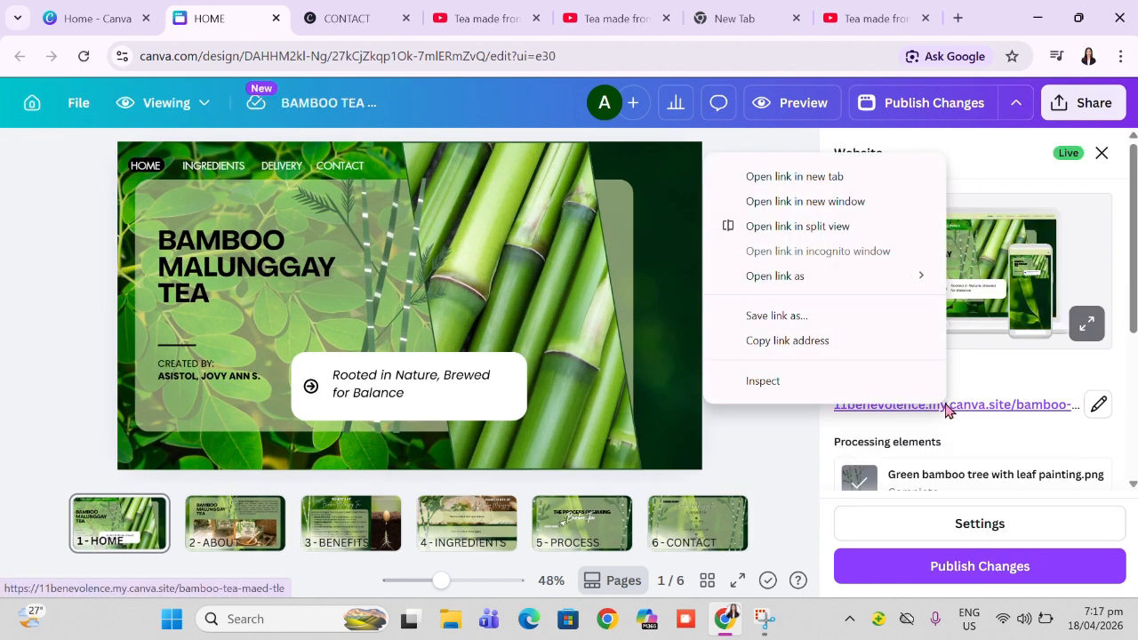
pyautogui.click(786, 341)
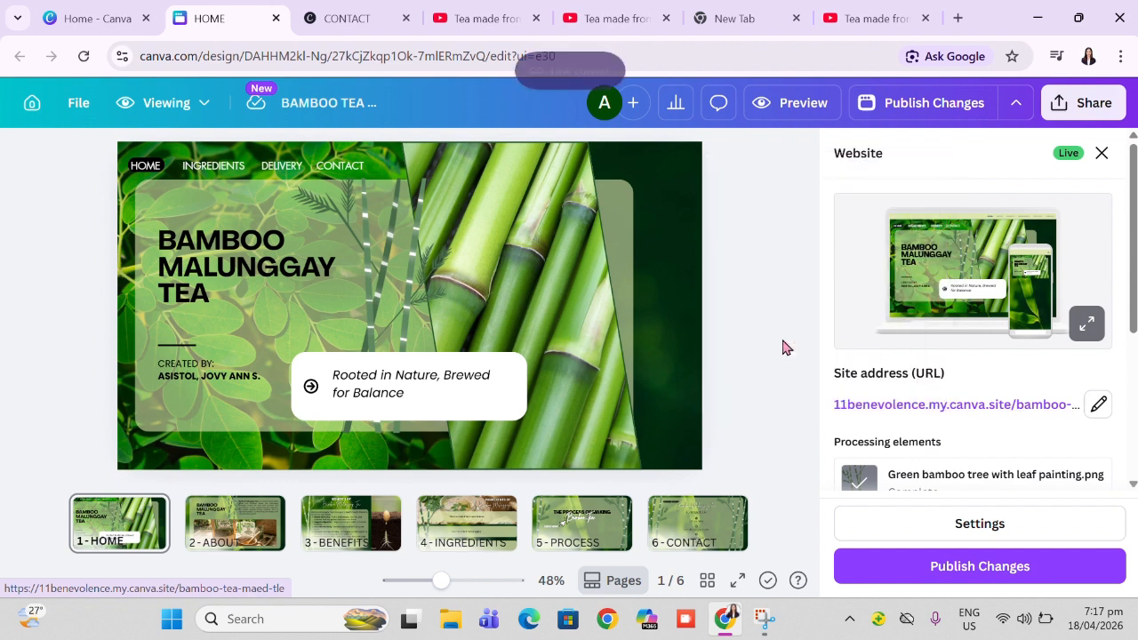
pyautogui.click(959, 18)
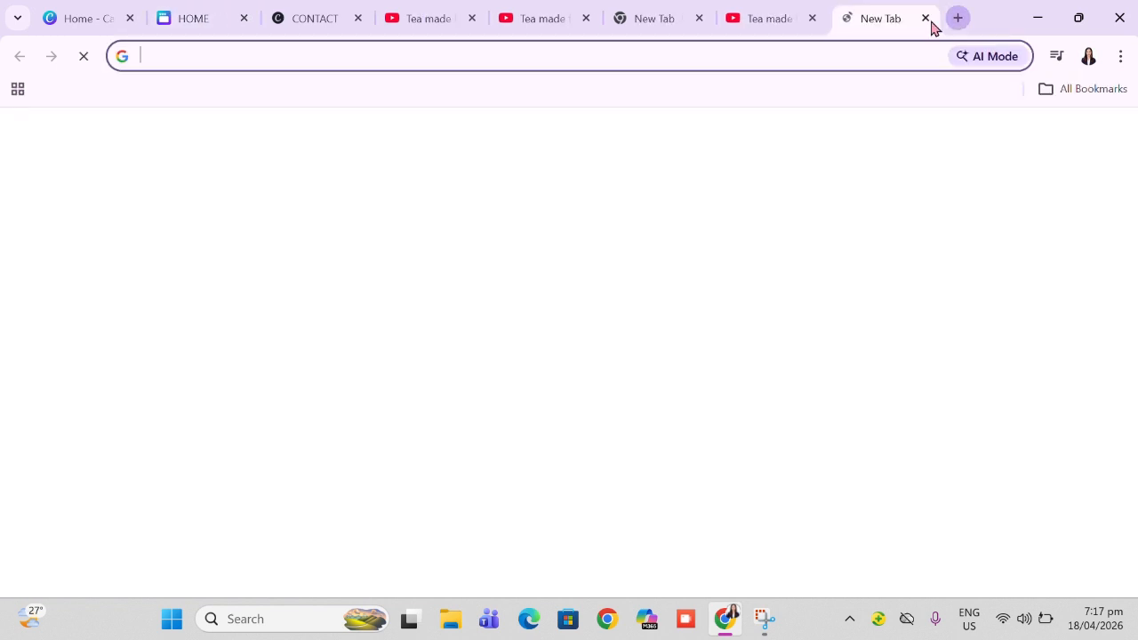
pyautogui.click(705, 54)
pyautogui.write('FACE')
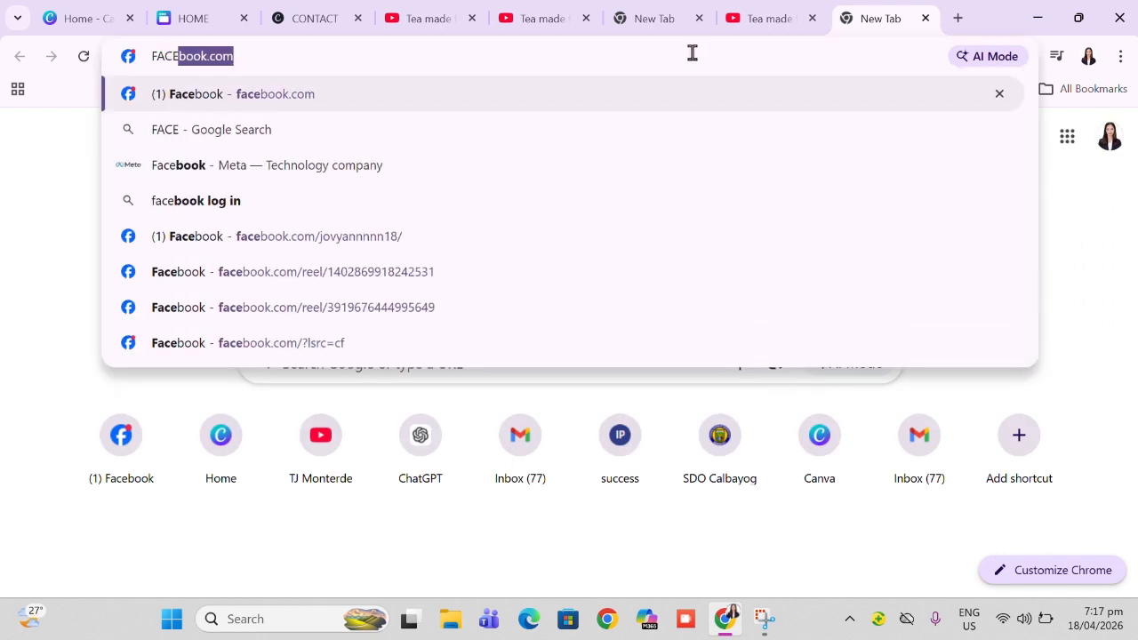
pyautogui.press('Right')
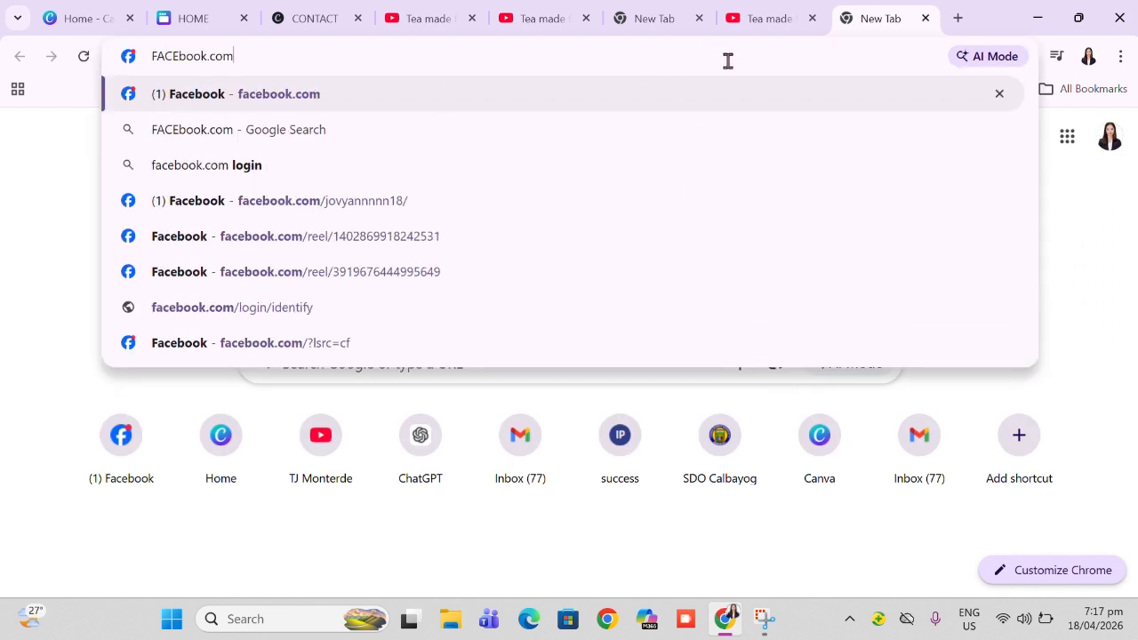
pyautogui.hotkey('ctrl', 'a')
pyautogui.press('BackSpace')
# Step: Load the copied site address in the new tab, view the HOME page, and switch back to the Canva design
pyautogui.hotkey('ctrl', 'v')
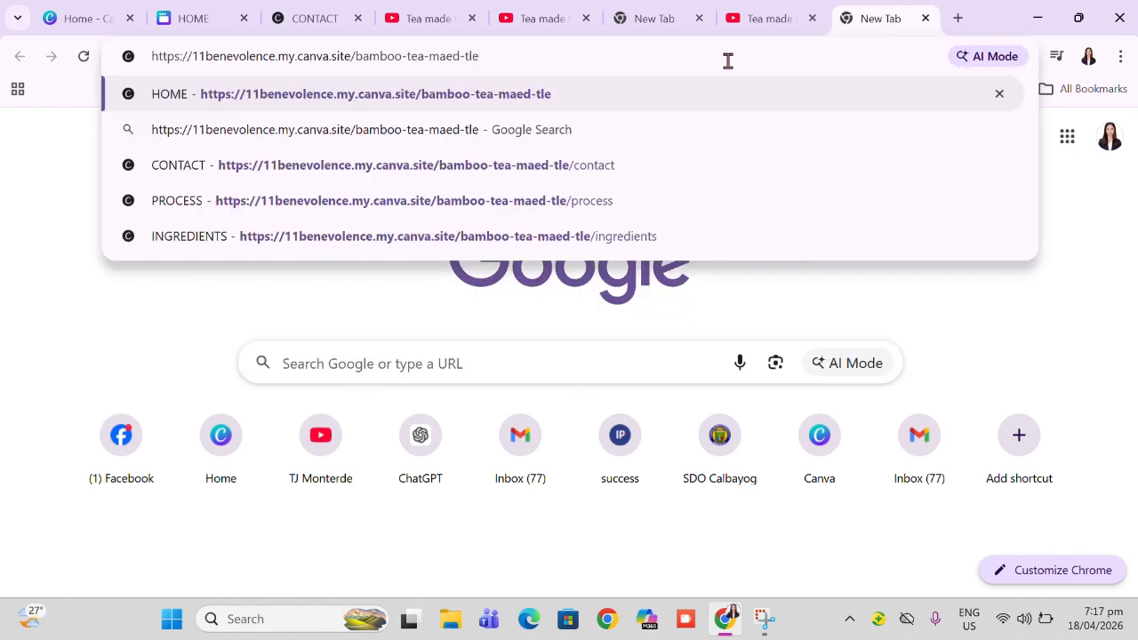
pyautogui.press('Return')
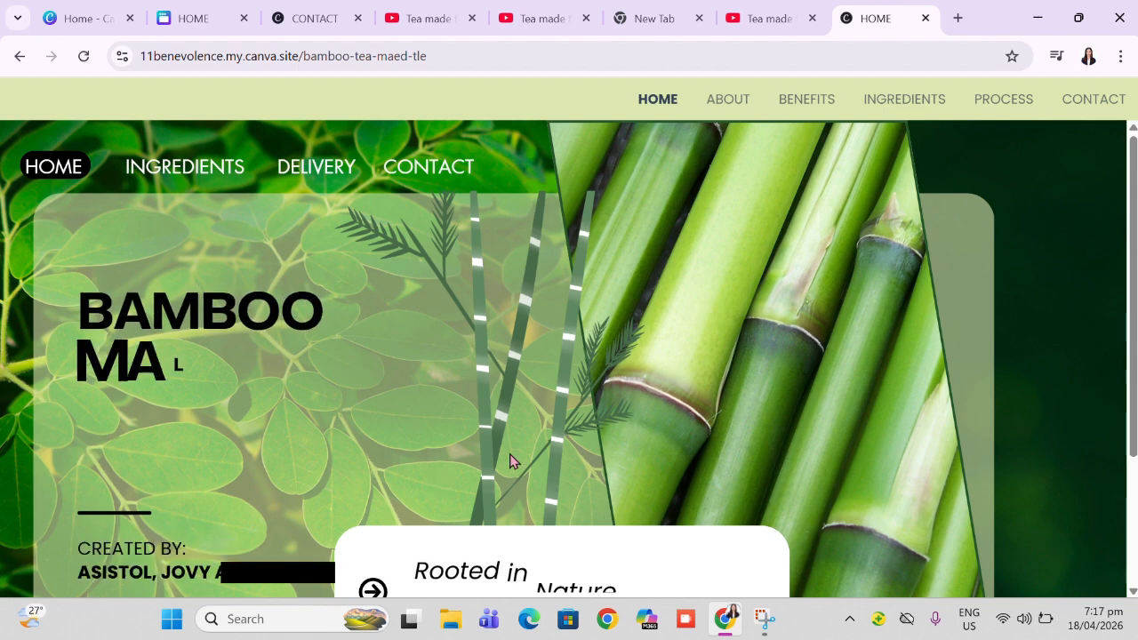
pyautogui.scroll(-1, 537, 391)
pyautogui.scroll(-2, 537, 391)
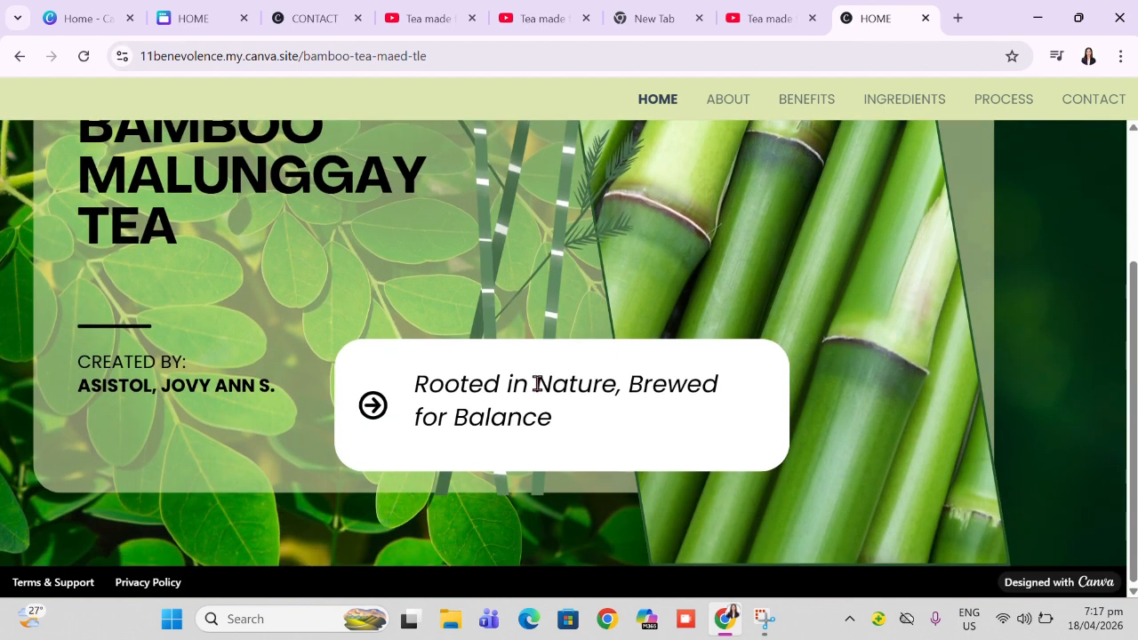
pyautogui.scroll(3, 537, 383)
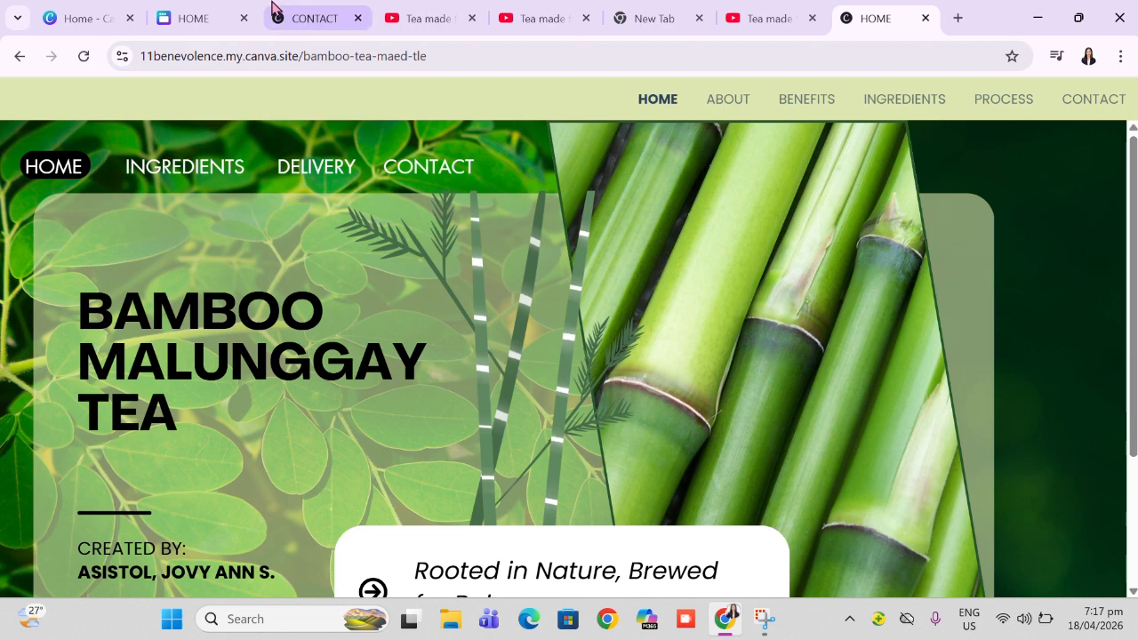
pyautogui.click(175, 14)
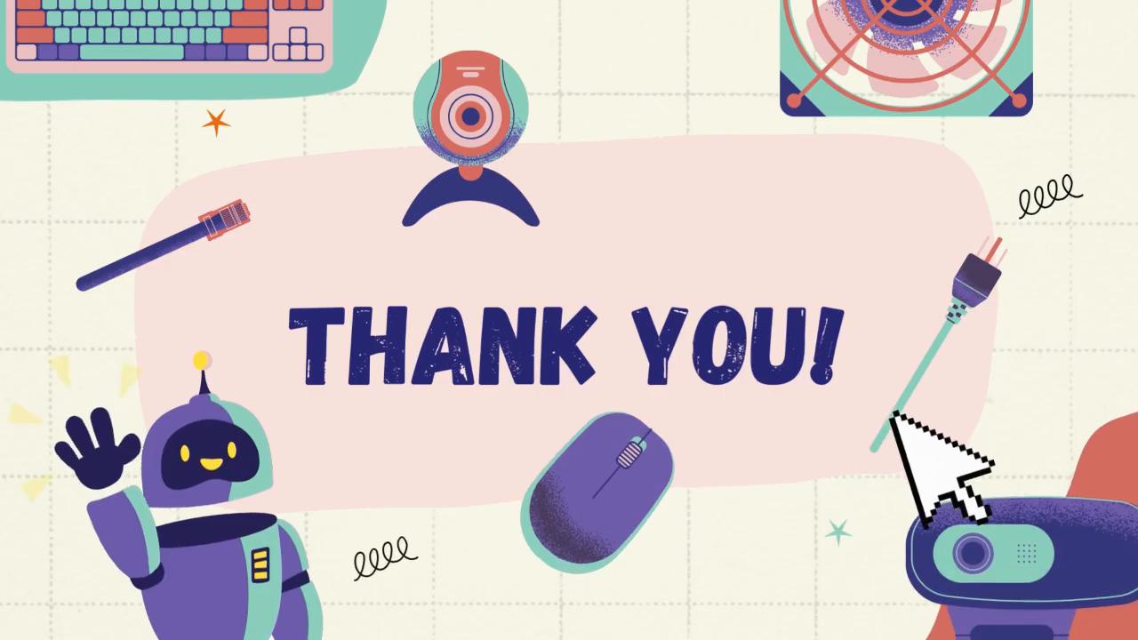